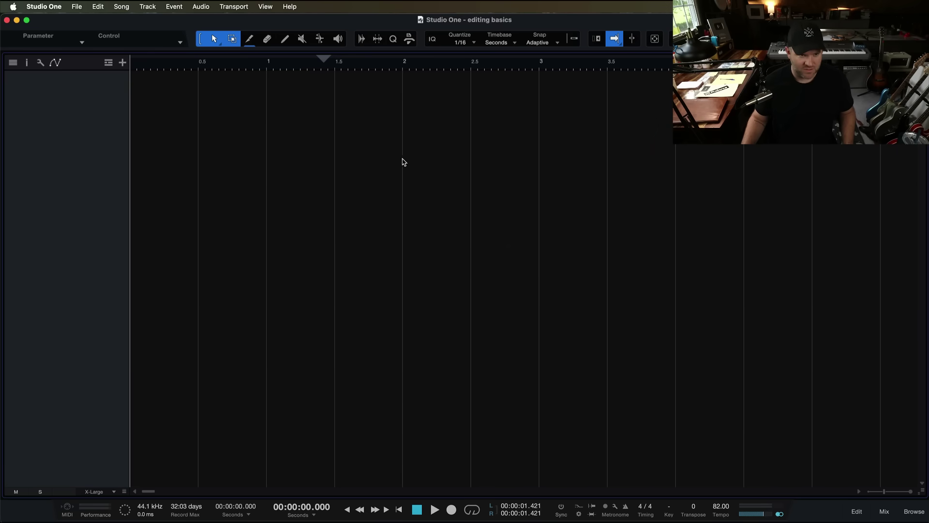
Add one mono audio track named VOCAL that records from Input 3.
click(148, 6)
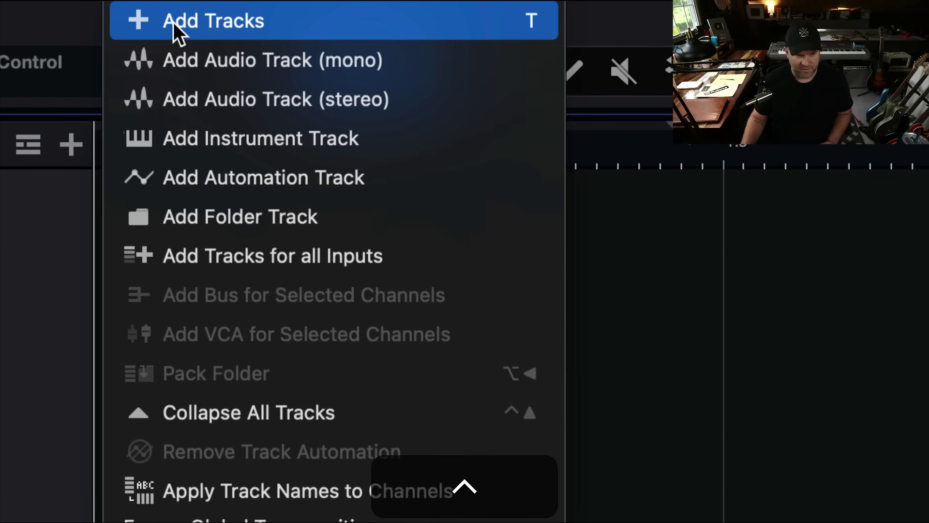
click(155, 23)
drag(583, 94, 329, 103)
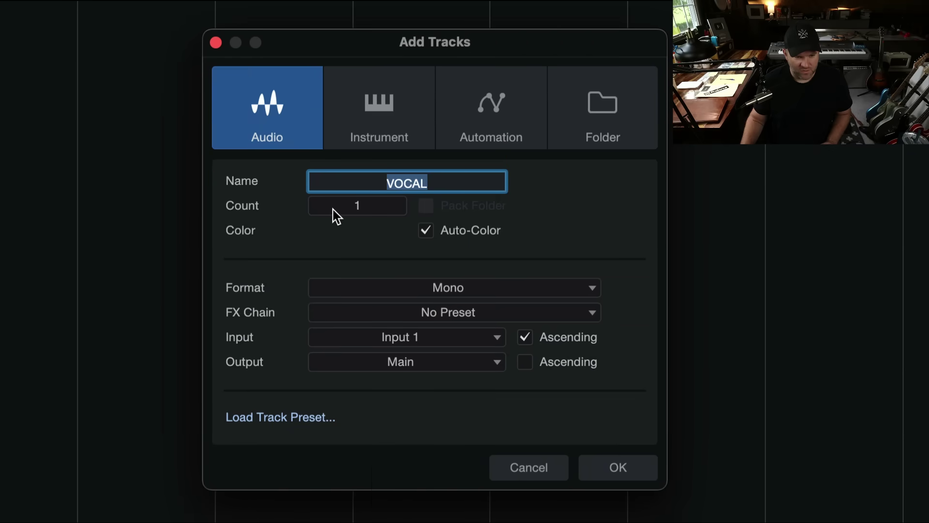
click(404, 338)
click(394, 408)
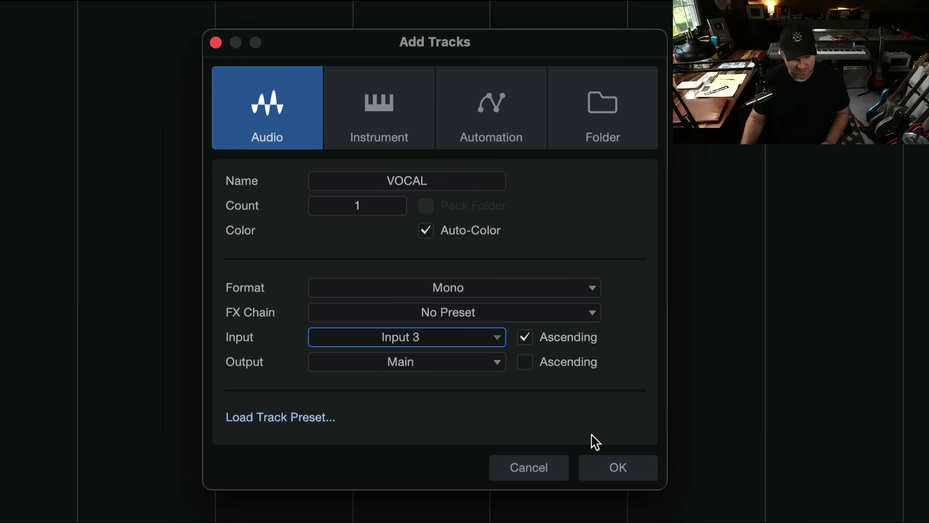
click(615, 467)
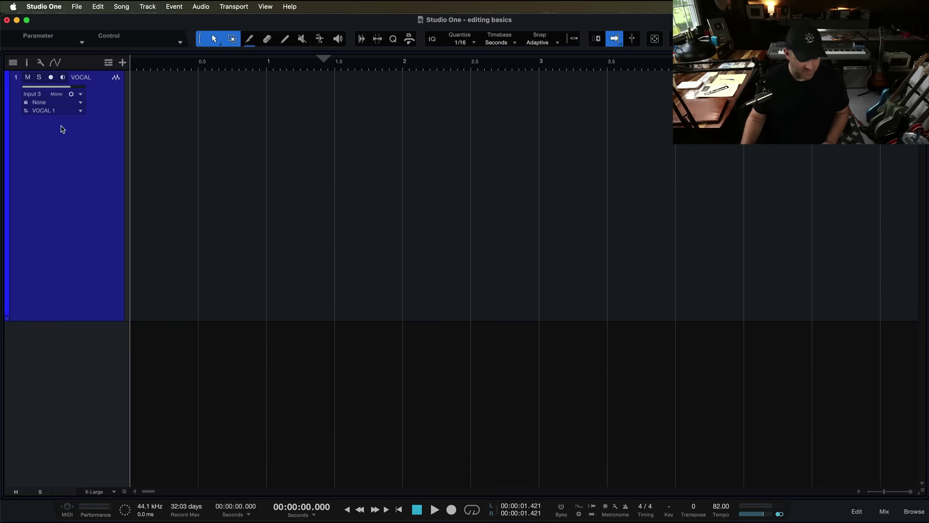
Color the VOCAL track yellow and arm it for recording.
click(8, 142)
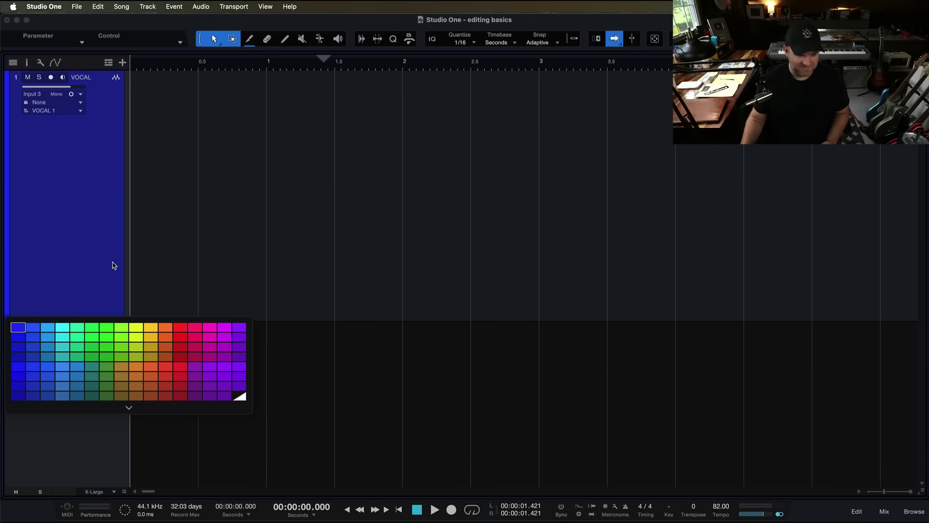
click(140, 331)
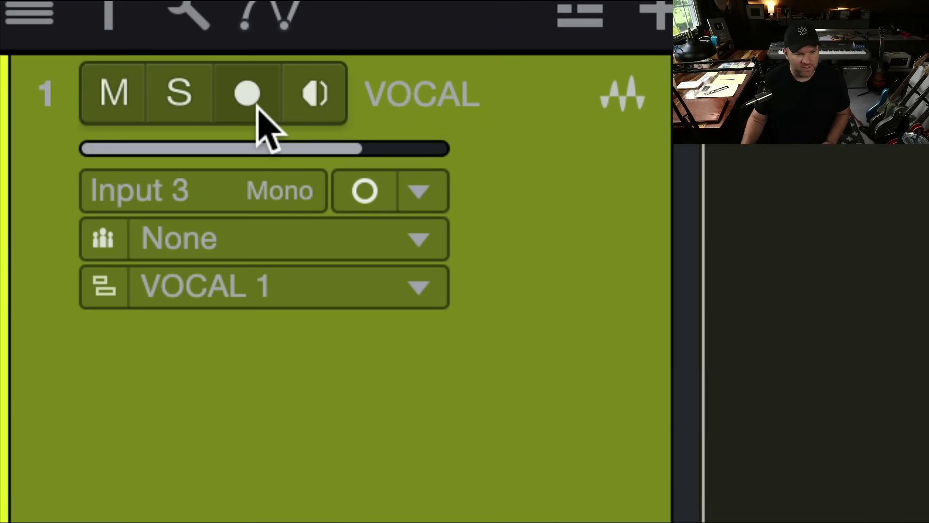
click(260, 111)
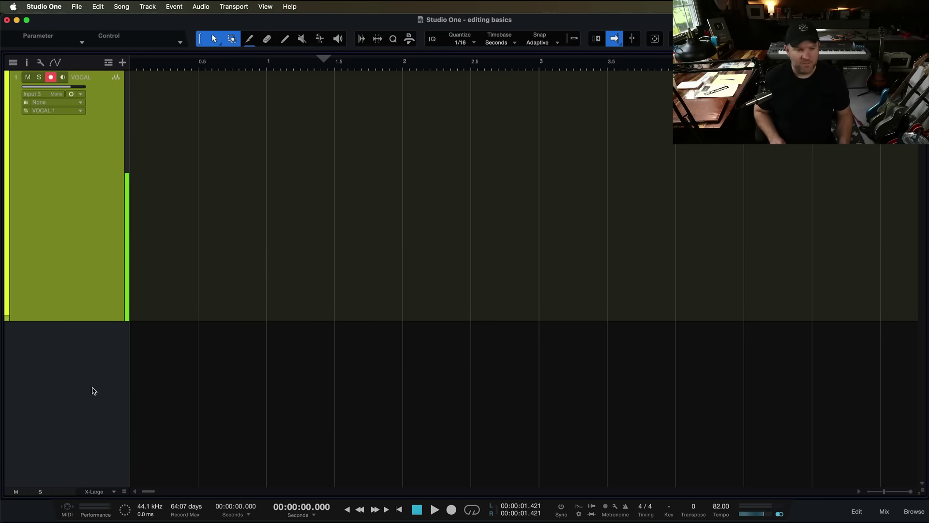
Record a spoken take of about 9 seconds on the VOCAL track, starting at the beginning of the timeline.
key(KP_Multiply)
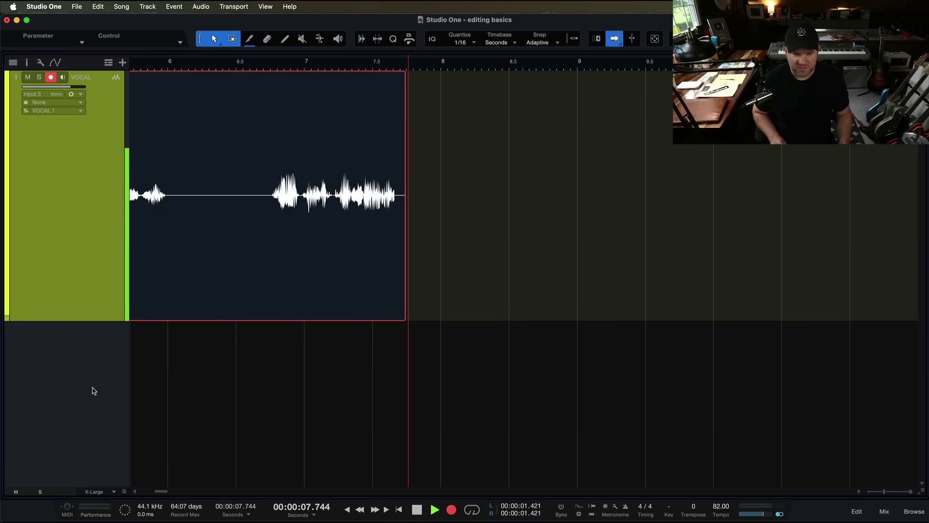
key(backslash)
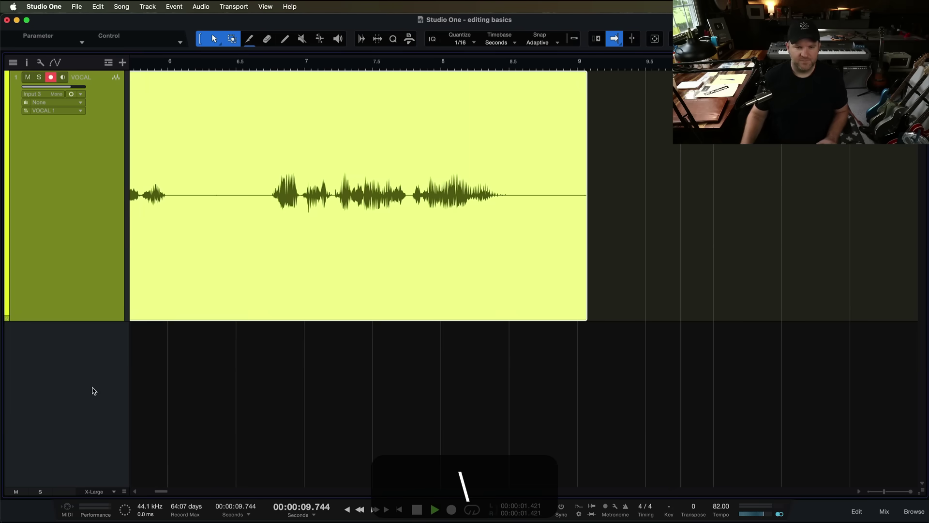
key(space)
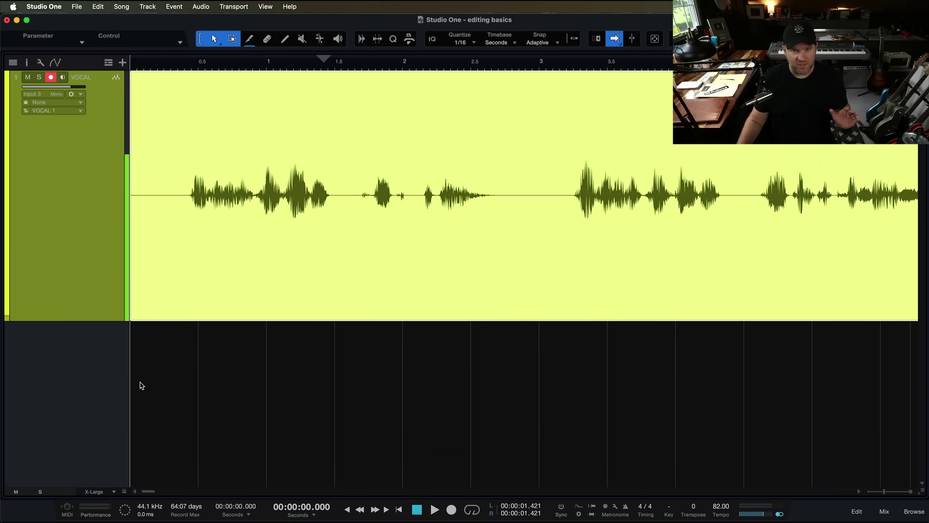
Play back the recorded vocal take from the start, with the whole clip in view.
scroll(142, 386, down, 5)
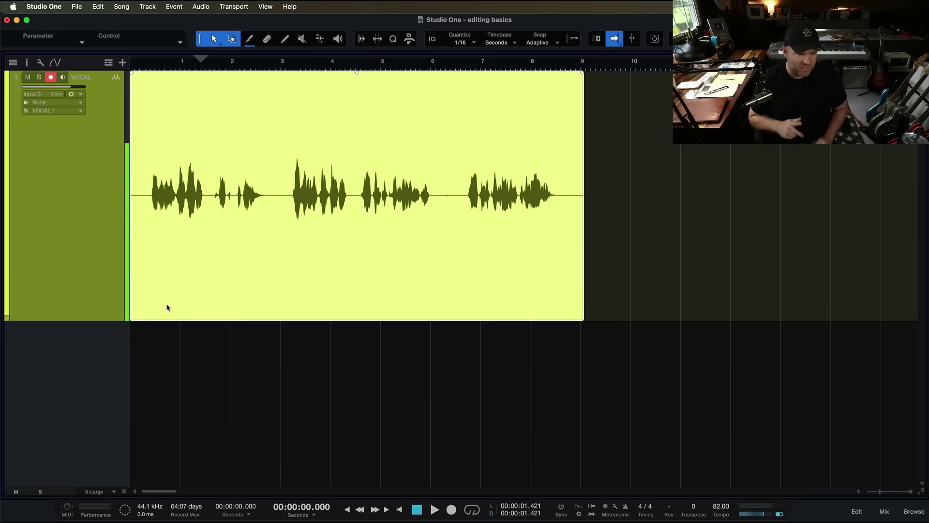
key(space)
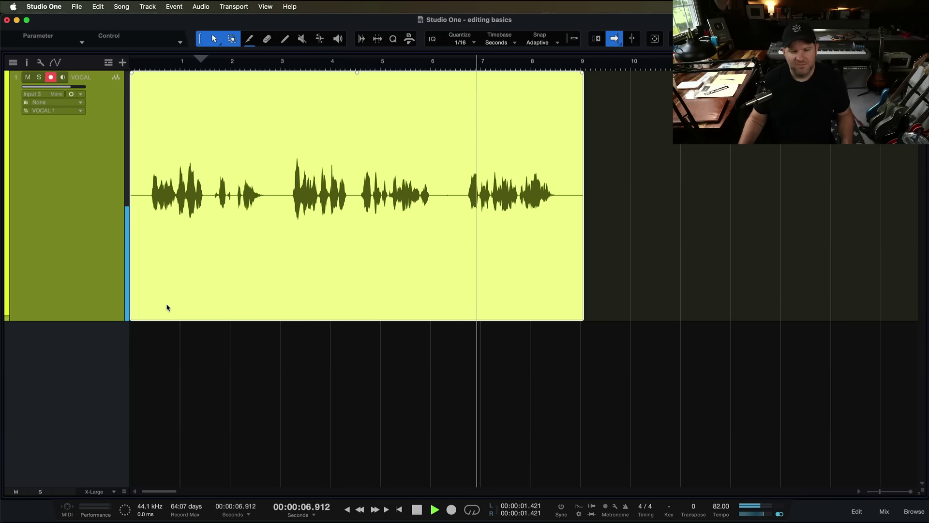
key(space)
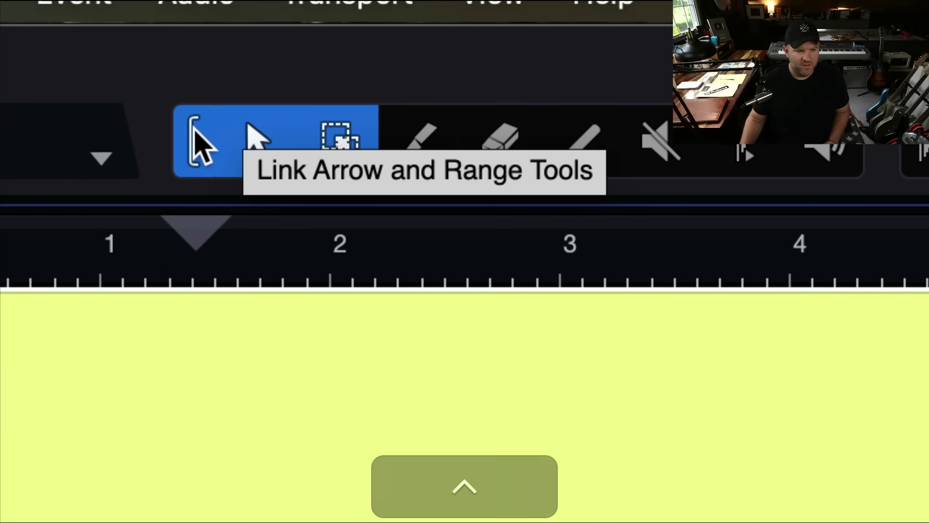
Toggle the link between the Arrow and Range tools off and back on.
click(195, 85)
click(195, 85)
click(194, 147)
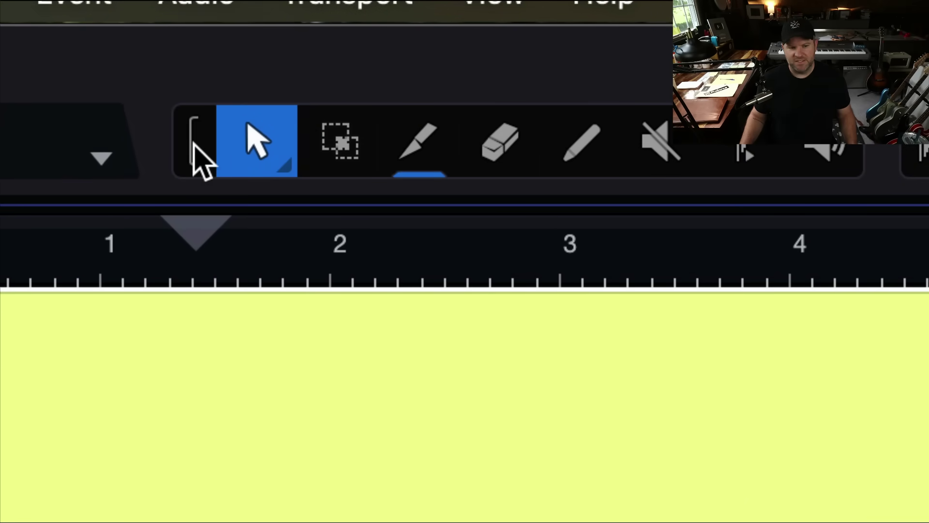
click(199, 135)
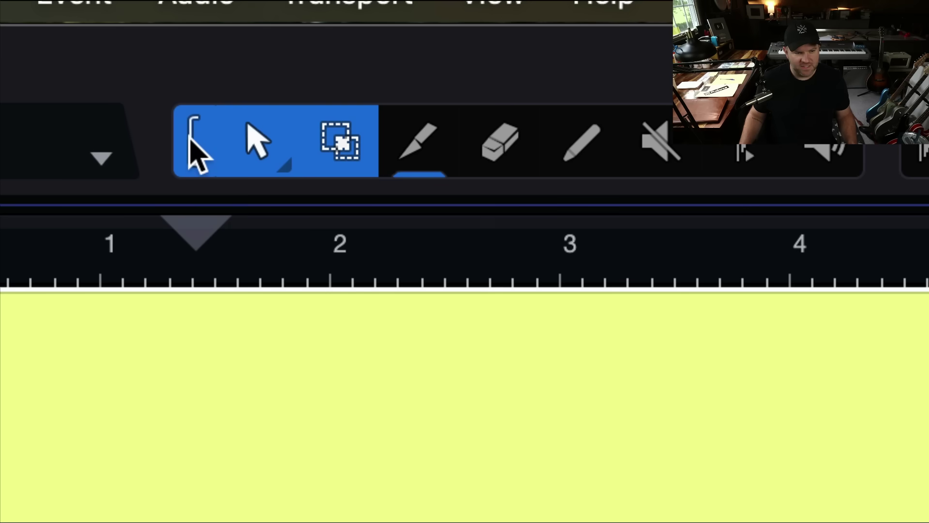
click(190, 140)
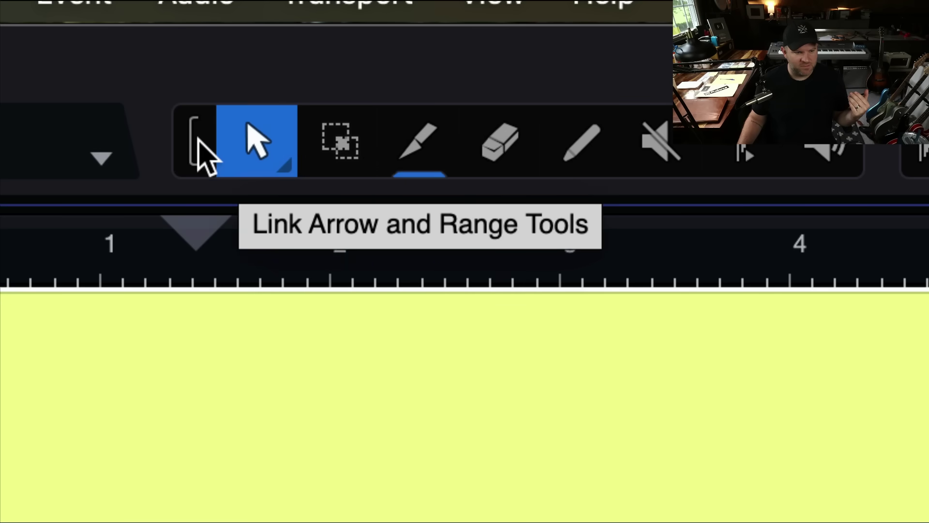
click(201, 154)
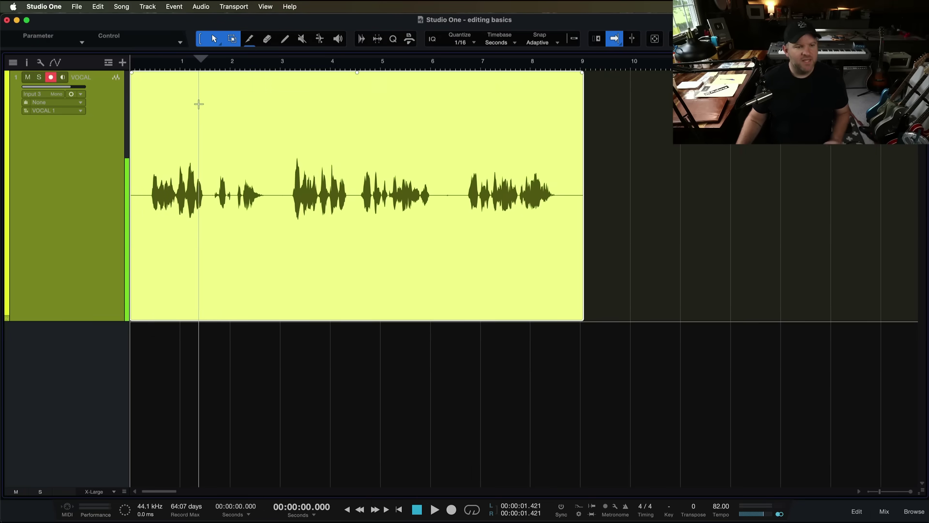
Examine the recorded vocal waveform at wider and closer horizontal zoom levels.
scroll(149, 143, up, 3)
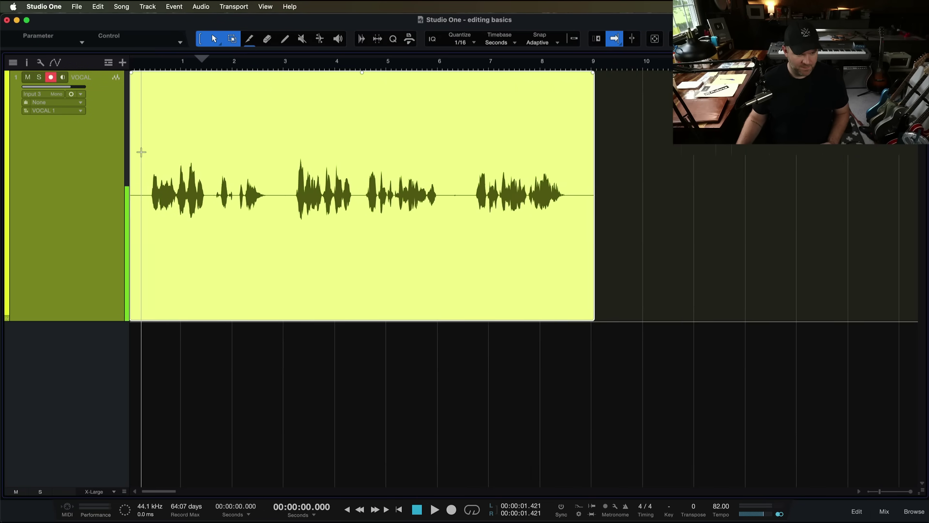
scroll(141, 151, down, 8)
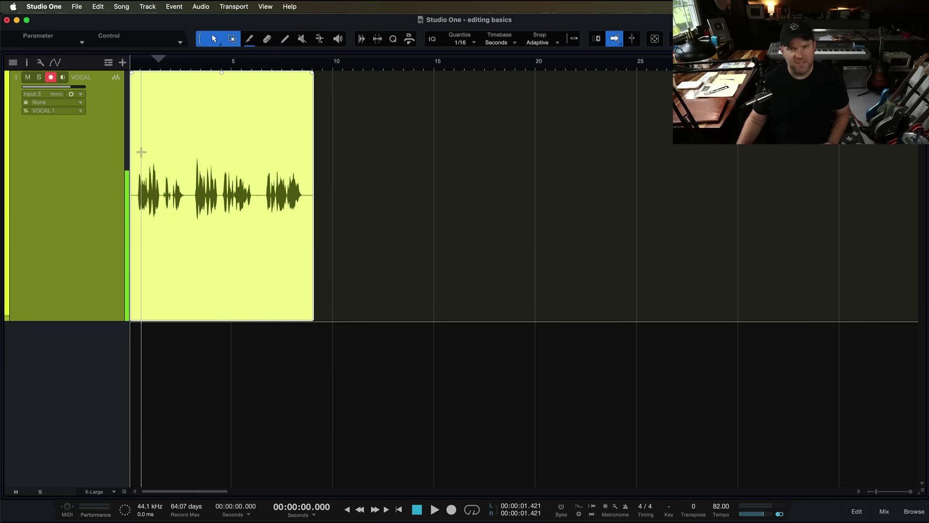
scroll(141, 152, down, 6)
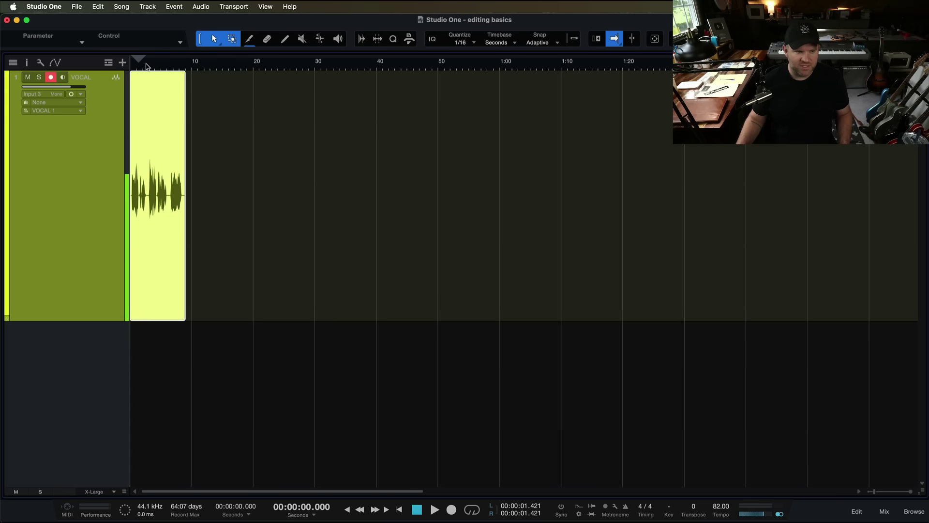
scroll(146, 72, up, 10)
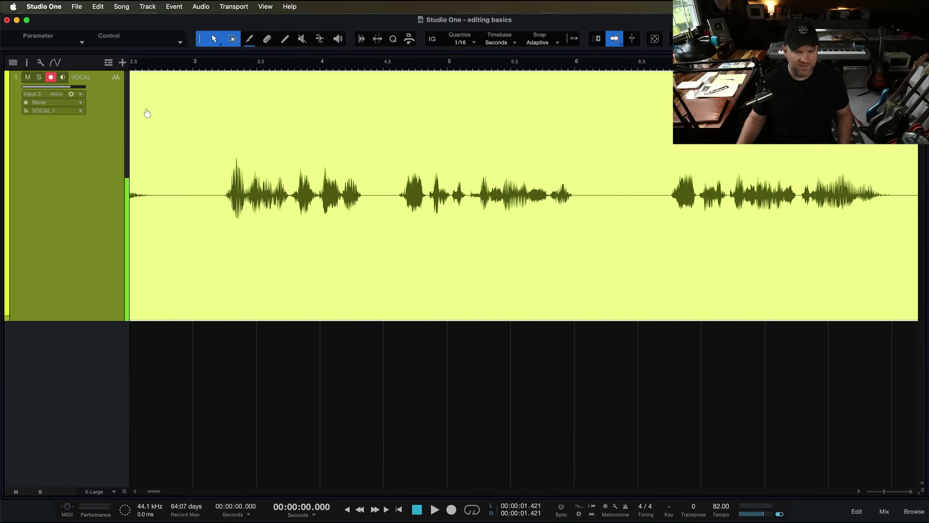
scroll(146, 104, down, 15)
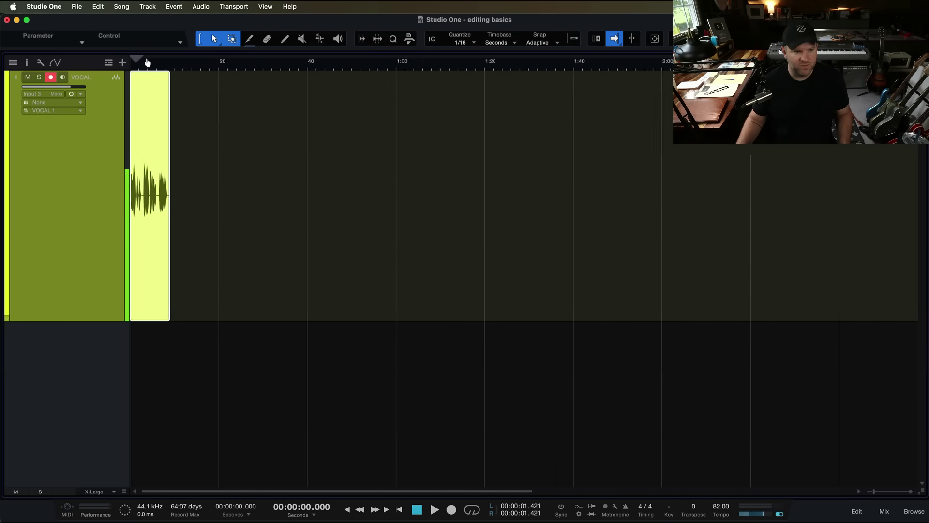
scroll(146, 73, up, 15)
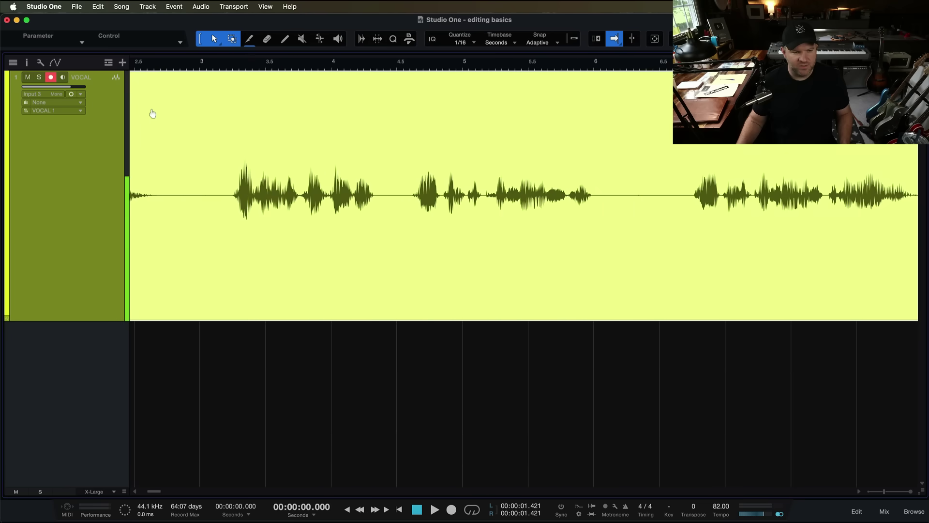
scroll(151, 109, down, 3)
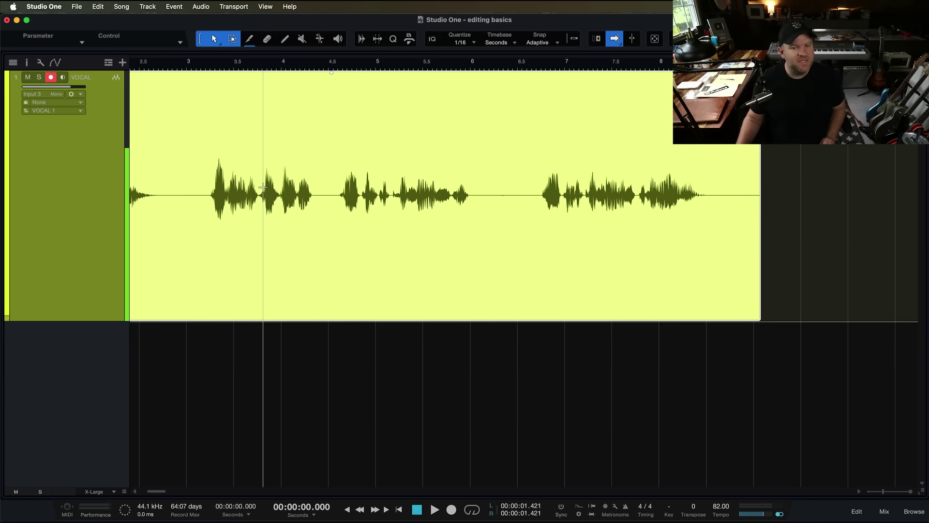
Look through the vocal clip along the timeline between its beginning and its end.
key(shift)
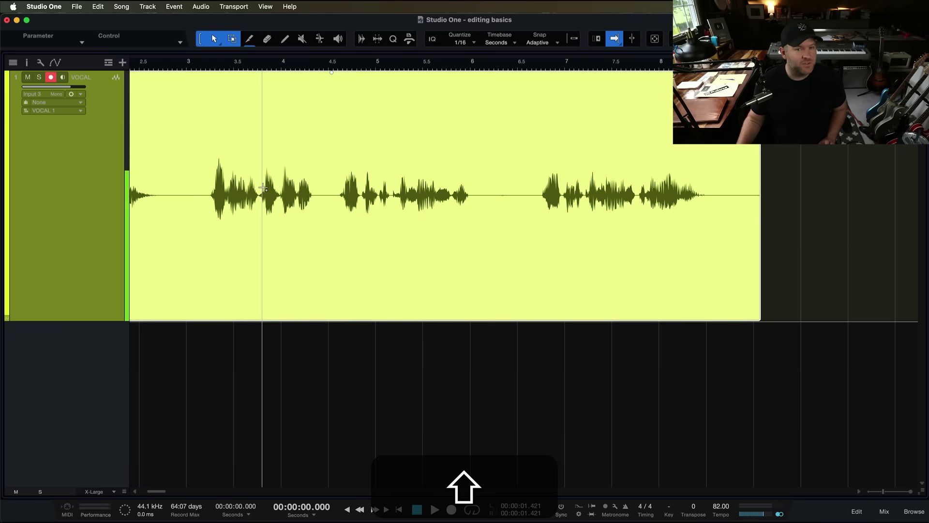
scroll(263, 188, right, 3)
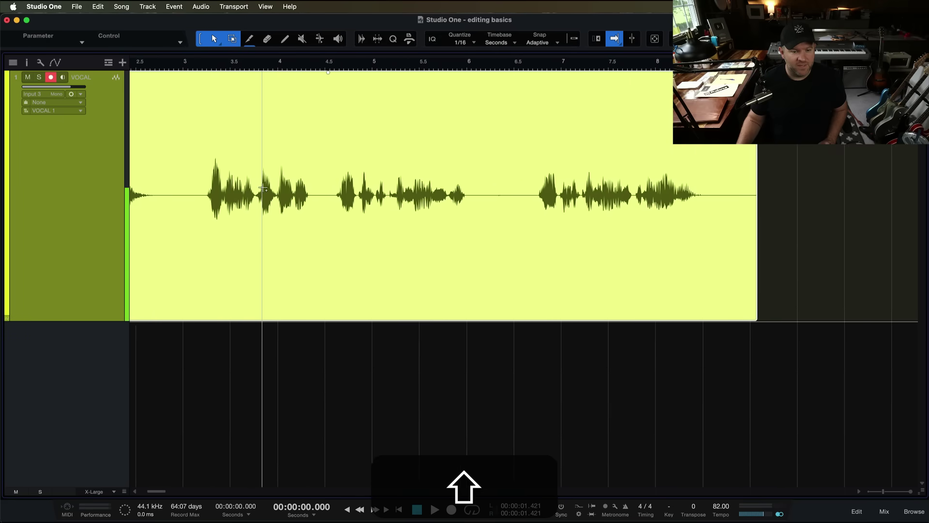
scroll(264, 188, left, 5)
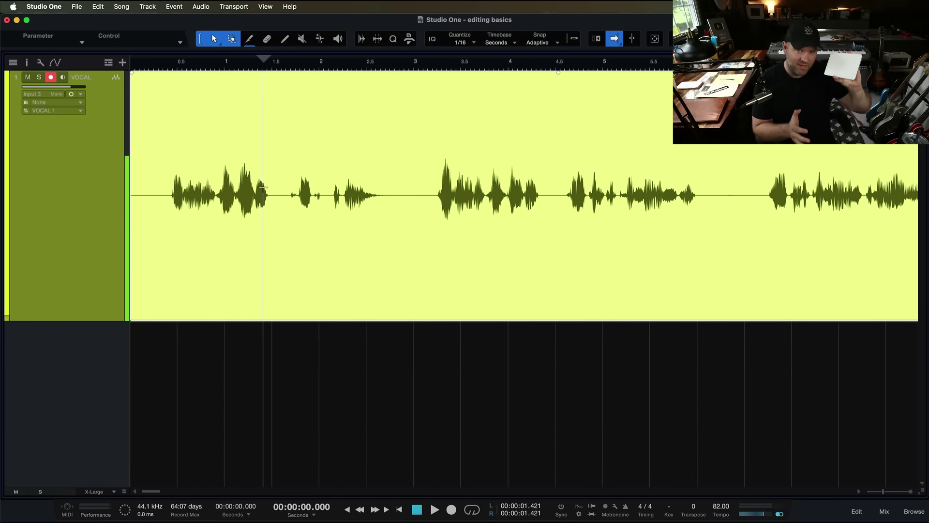
scroll(263, 188, right, 5)
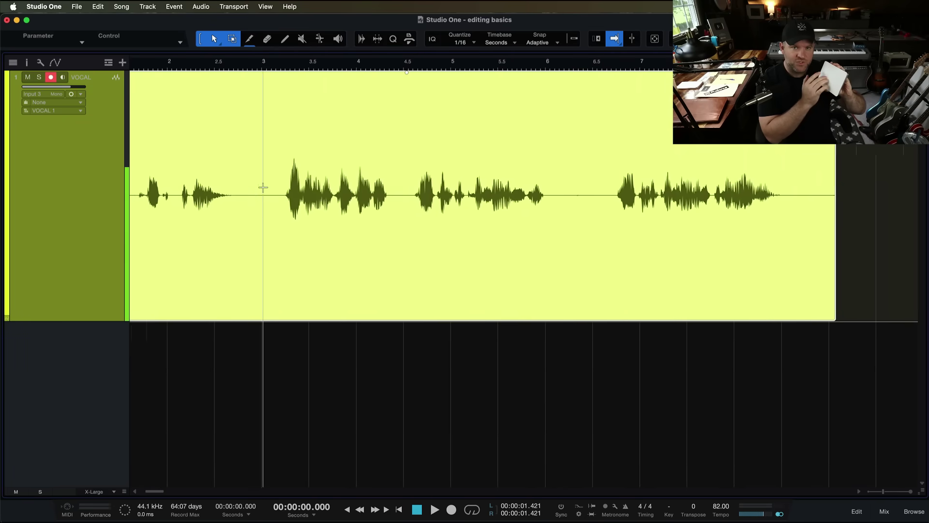
scroll(263, 187, left, 1)
scroll(263, 187, left, 6)
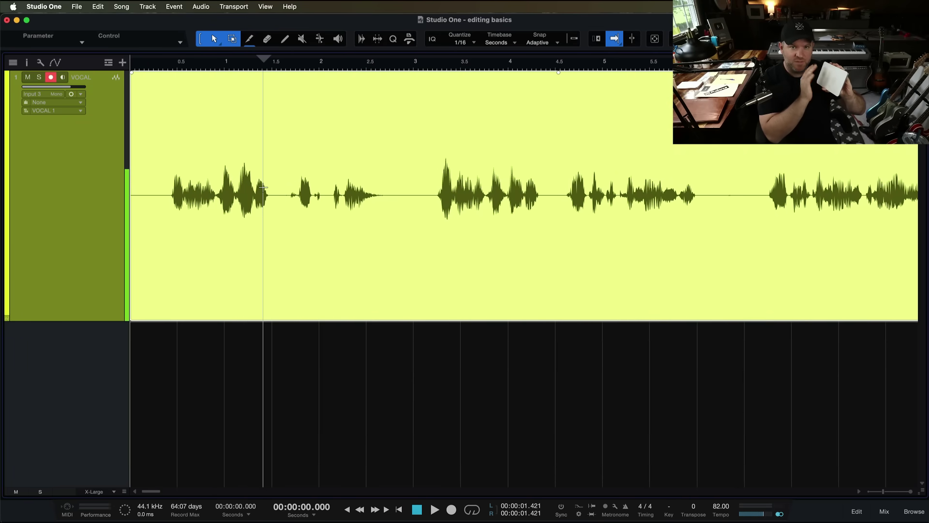
scroll(263, 187, right, 8)
scroll(264, 188, left, 8)
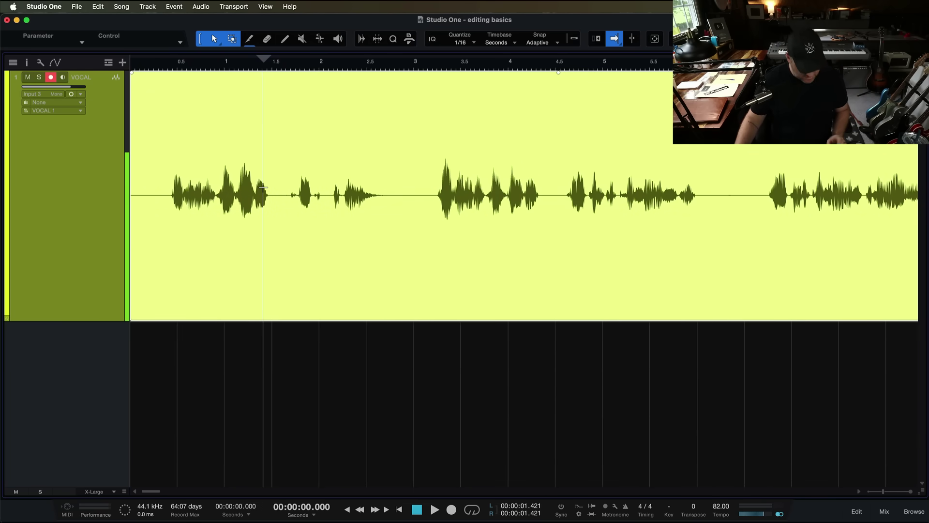
scroll(263, 187, right, 2)
scroll(263, 187, left, 2)
scroll(263, 188, right, 10)
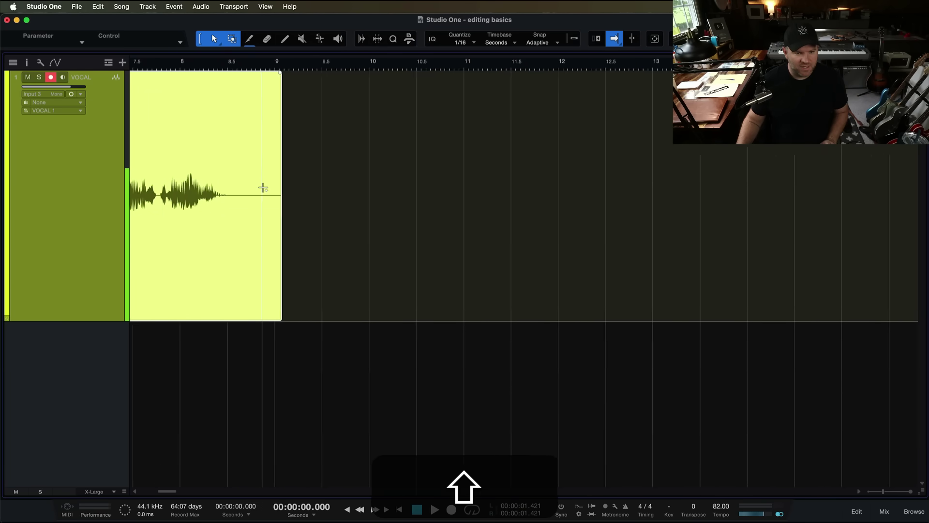
scroll(263, 187, left, 10)
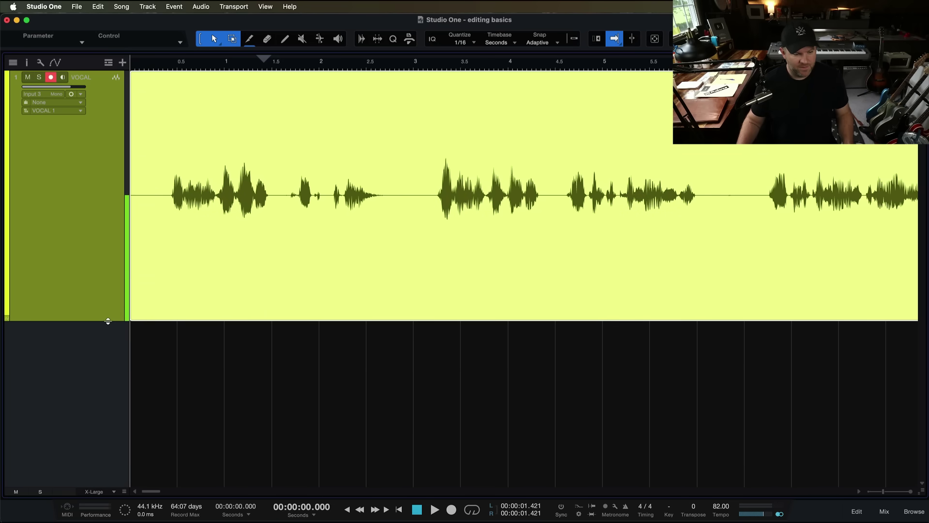
Adjust the VOCAL track's height using the X-Large track size, and enlarge the track further by hand.
drag(108, 321, 109, 171)
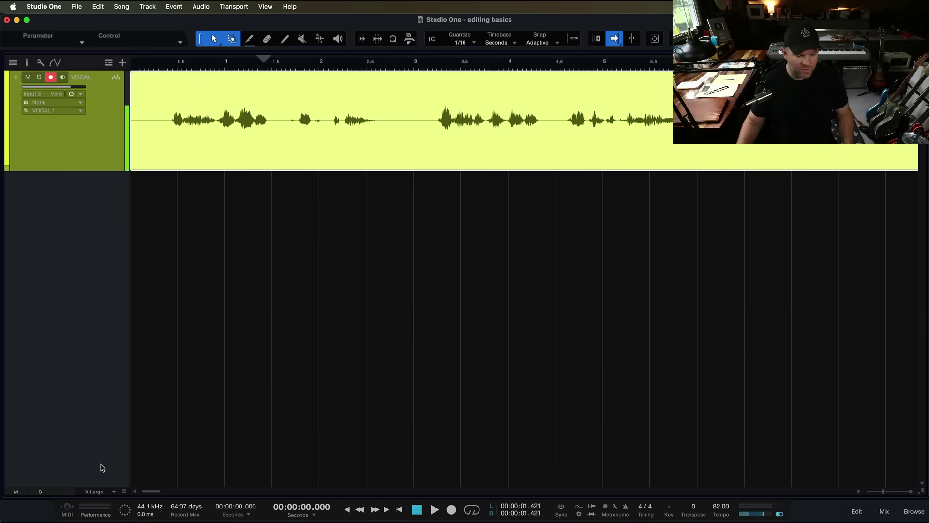
click(100, 492)
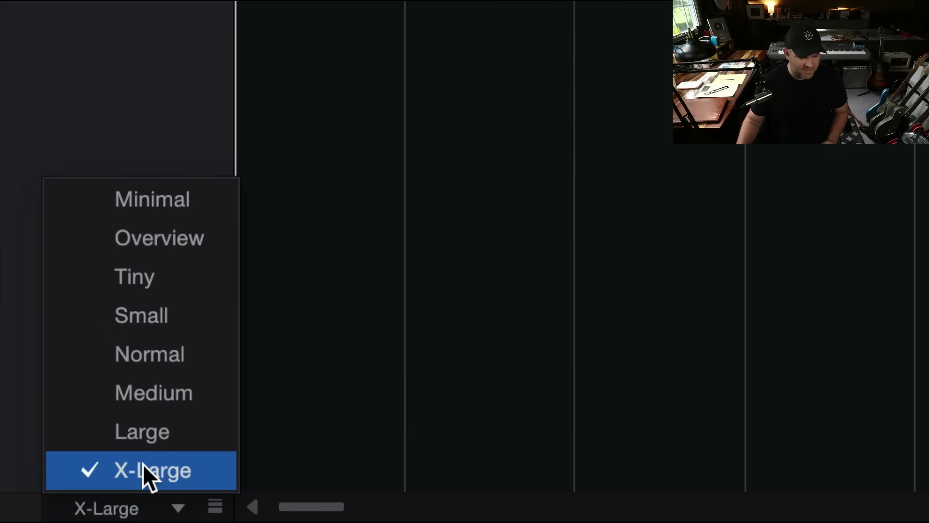
click(143, 463)
drag(107, 266, 110, 317)
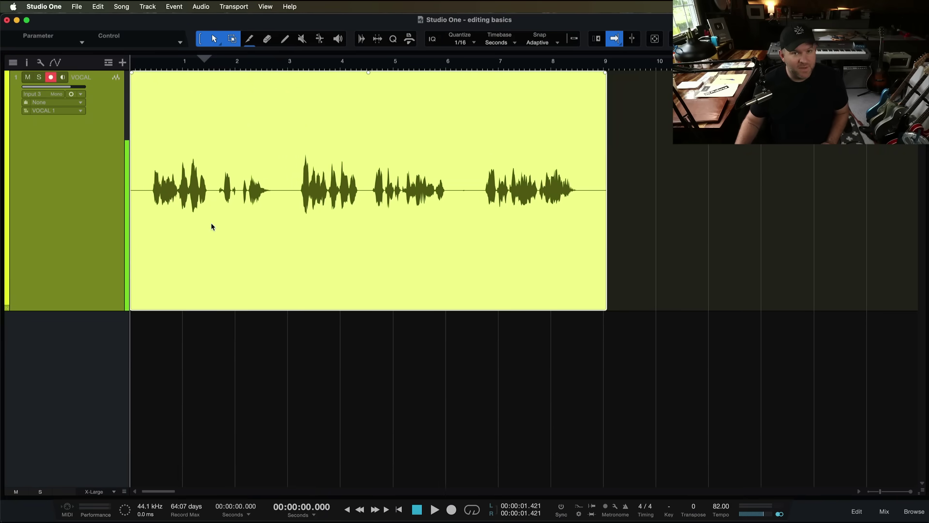
Zoom the VOCAL track vertically shorter and taller to compare how large its waveform is displayed.
scroll(212, 223, up, 1)
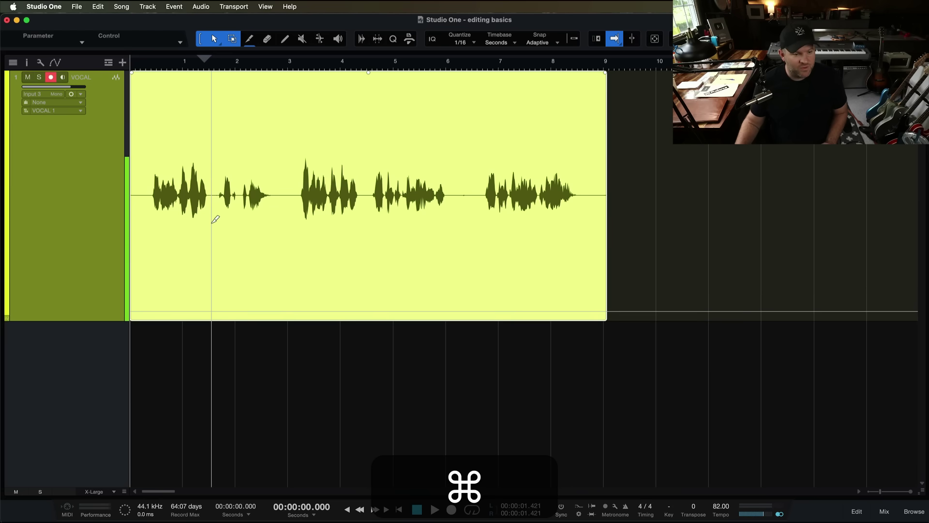
scroll(212, 223, down, 5)
scroll(215, 220, up, 2)
scroll(215, 219, down, 2)
scroll(215, 219, up, 2)
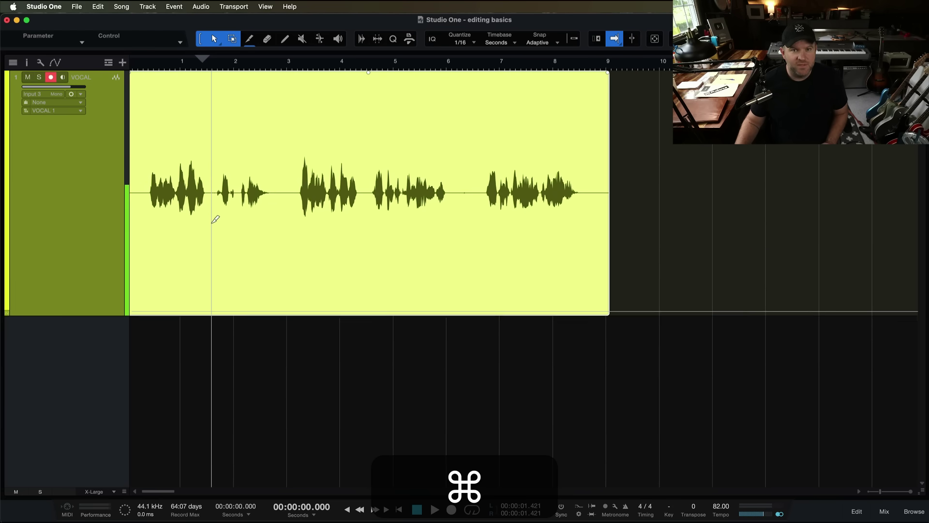
scroll(215, 219, down, 1)
scroll(213, 223, up, 1)
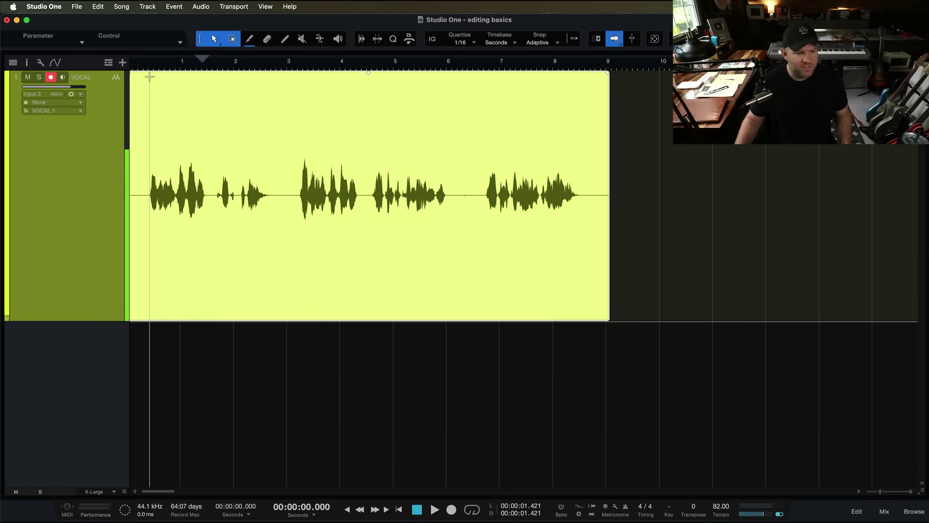
Place the playback cursor at 0.348 seconds, just before the first vocal phrase, and play the opening of the clip.
drag(136, 68, 136, 76)
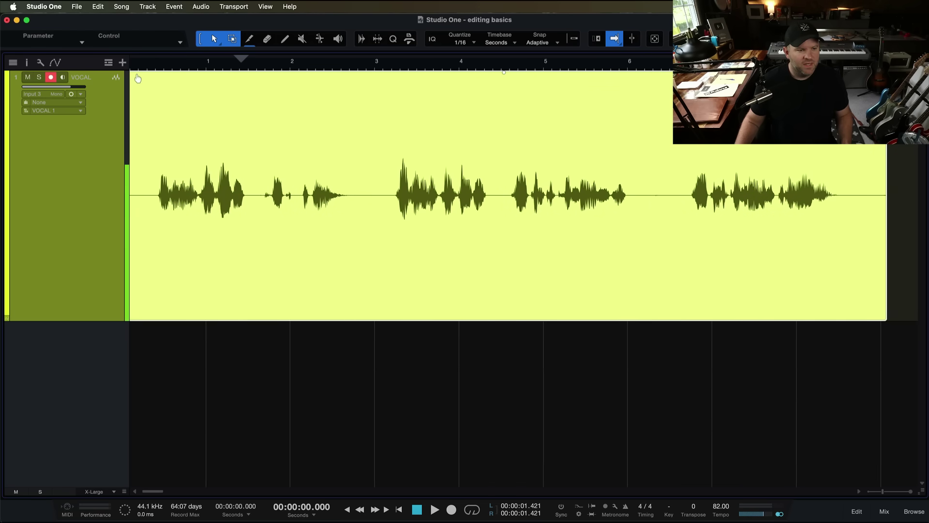
drag(139, 64, 139, 61)
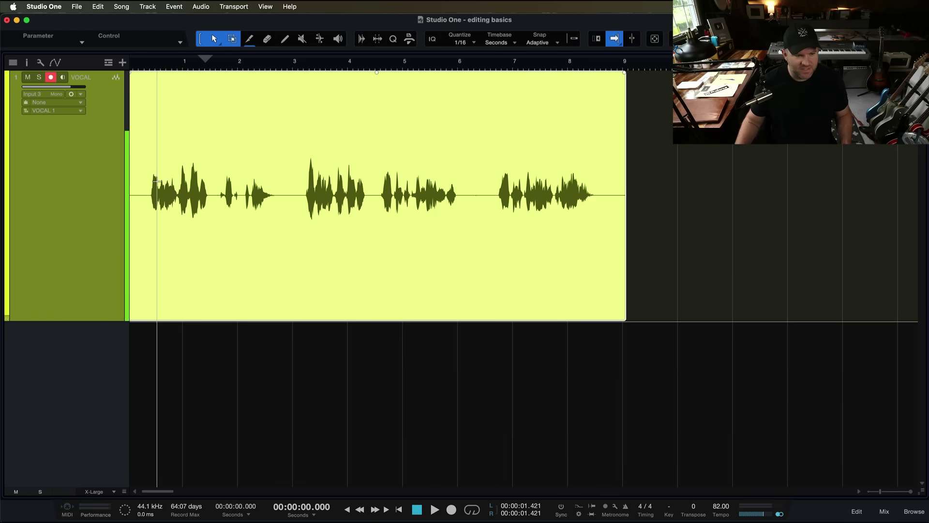
click(147, 65)
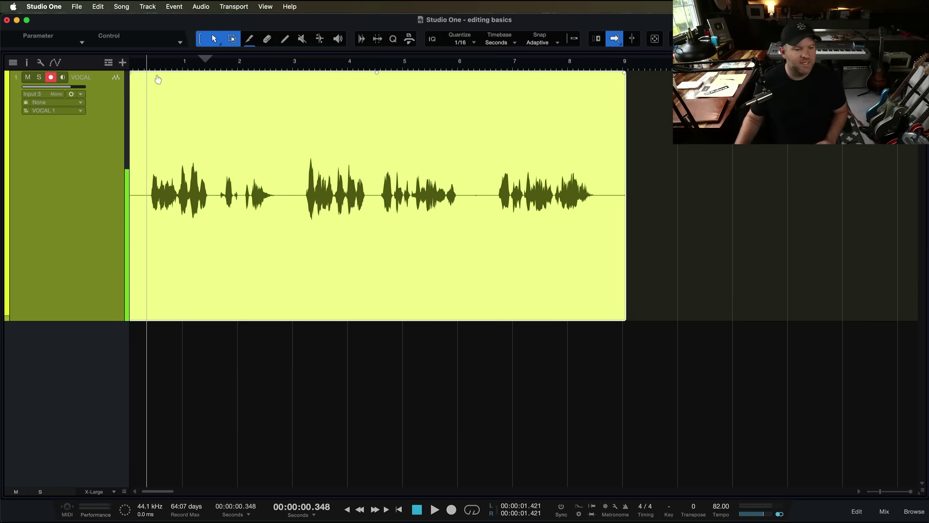
key(space)
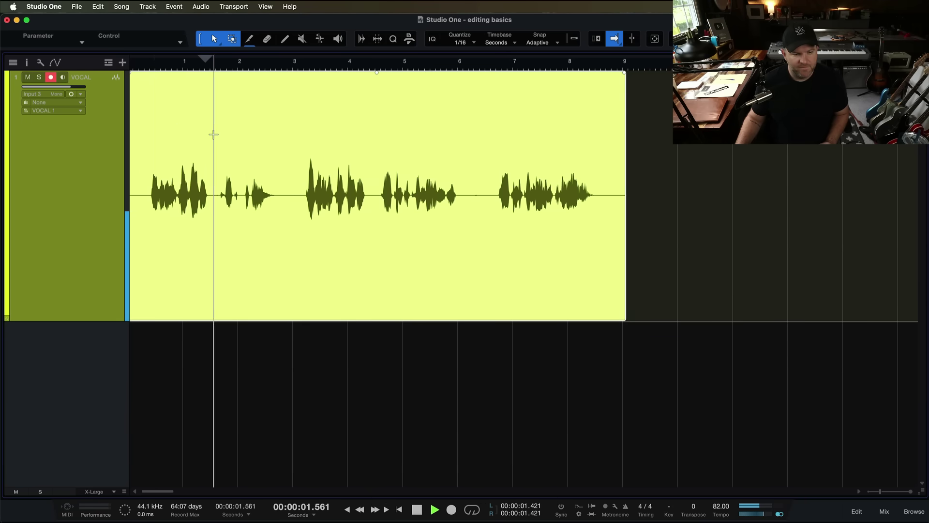
key(space)
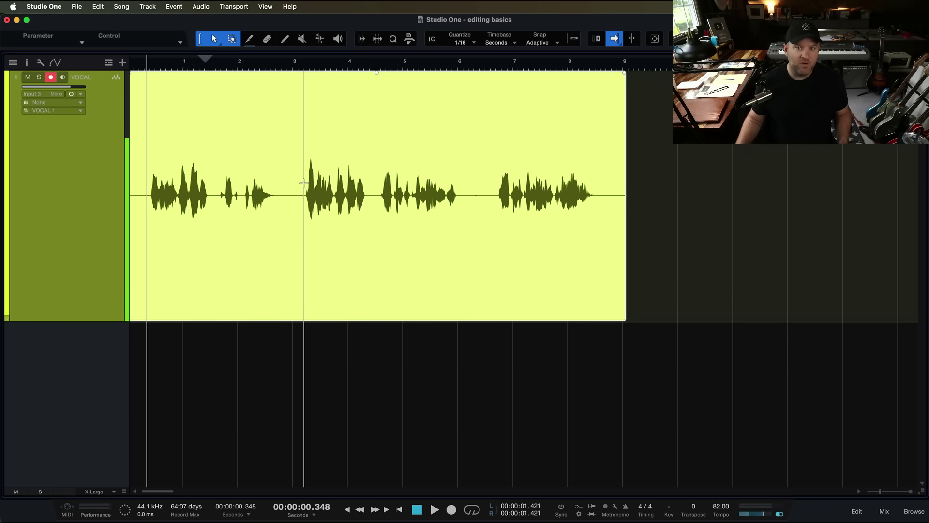
Try deleting the first vocal phrase as a range running from the clip's start to just before the second phrase, and undo the deletion.
scroll(304, 183, left, 1)
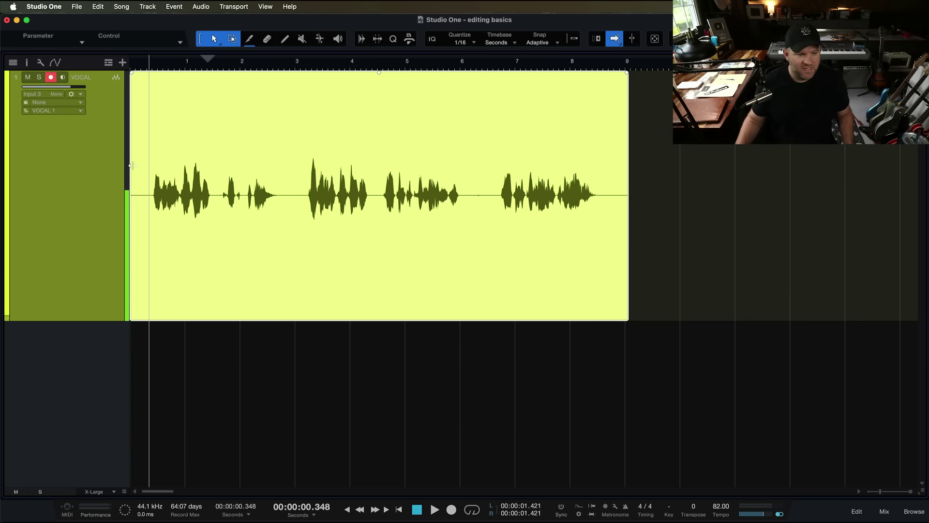
drag(132, 166, 93, 136)
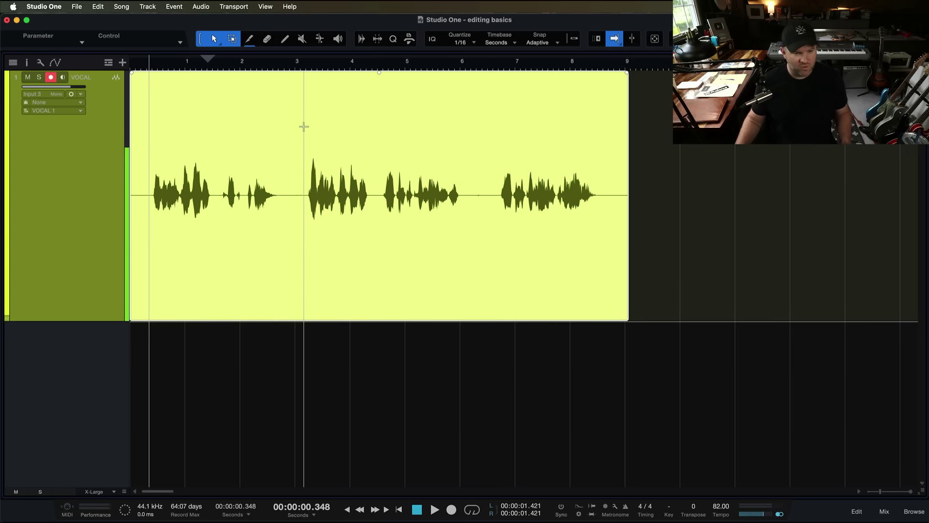
drag(299, 122, 129, 149)
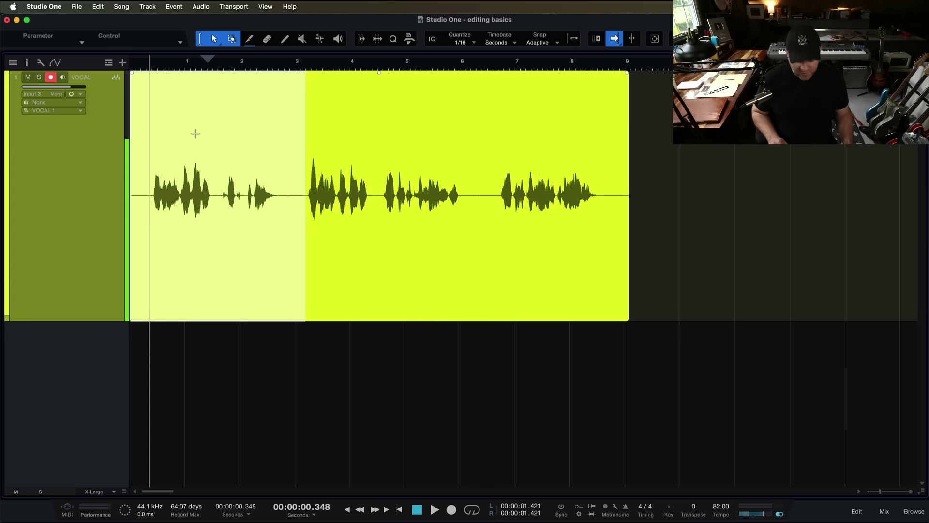
key(BackSpace)
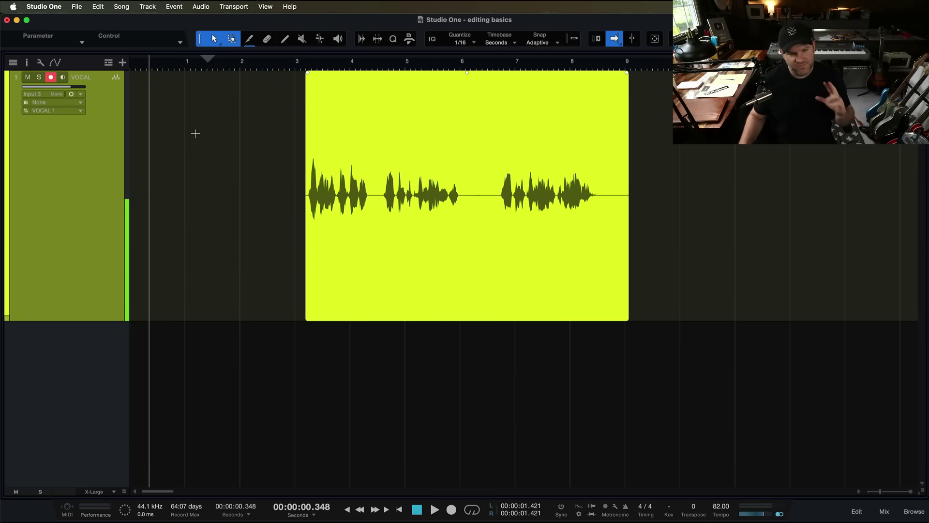
key(super+z)
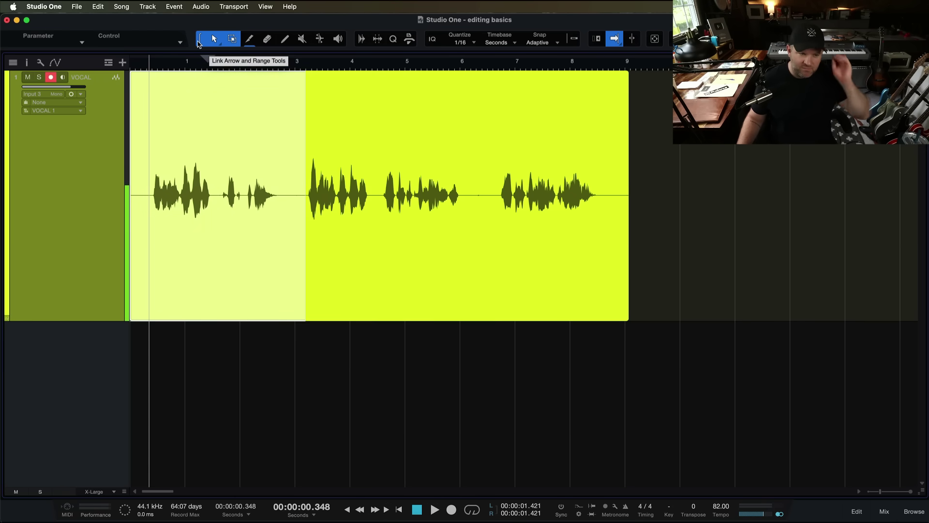
Practise Range tool selections across parts of the first phrases, and select the whole vocal clip with the Arrow tool.
scroll(185, 129, up, 5)
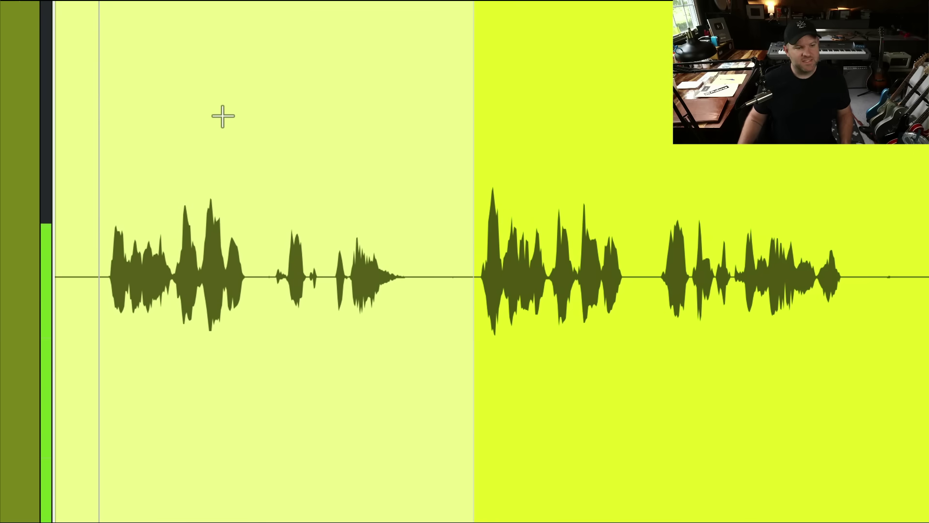
drag(205, 96, 276, 94)
key(super+z)
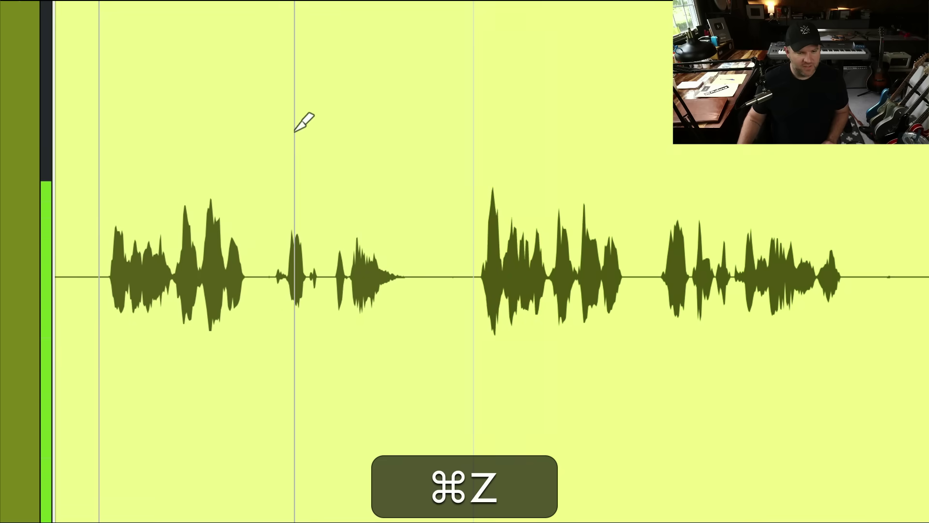
click(508, 107)
drag(401, 94, 313, 88)
drag(261, 105, 124, 94)
drag(229, 96, 351, 114)
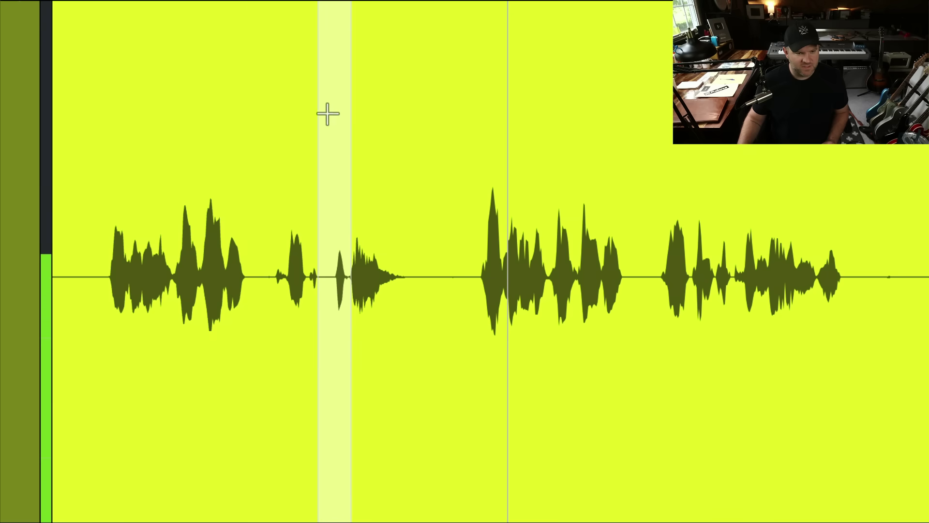
drag(279, 111, 215, 108)
click(182, 106)
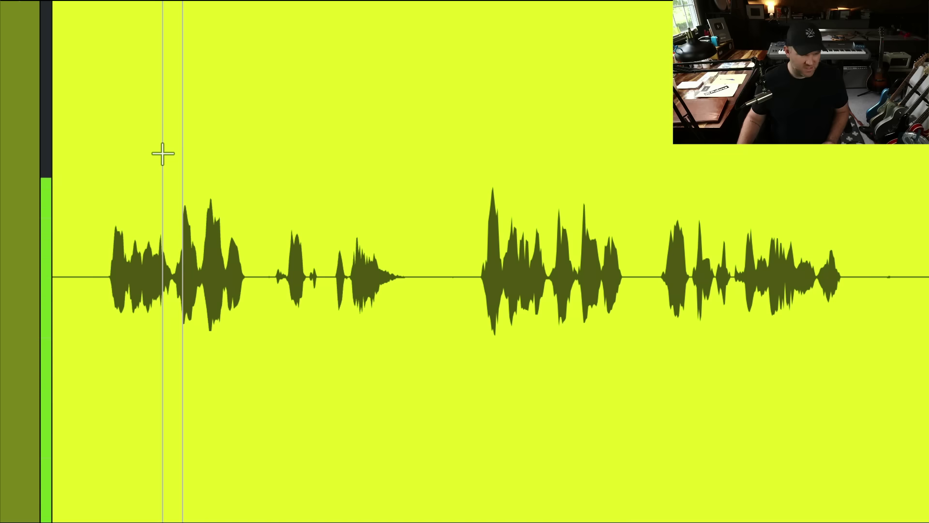
click(130, 402)
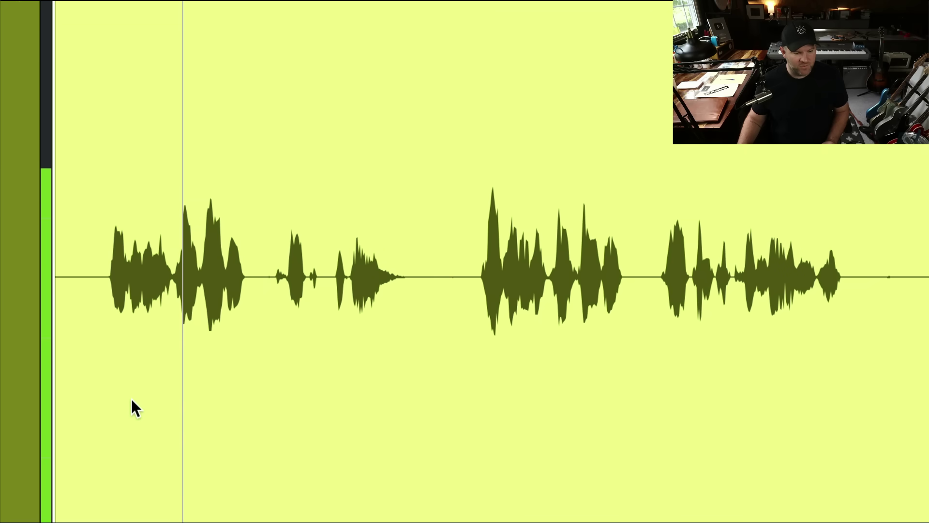
drag(131, 403, 101, 416)
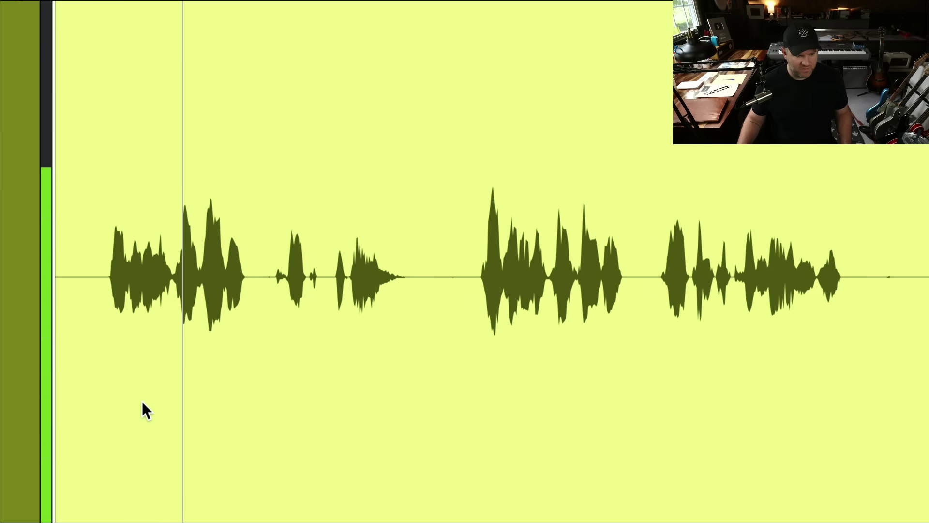
Examine the waveform around the opening words and the following silence at wider and closer horizontal zoom levels.
key(w)
scroll(187, 265, down, 4)
scroll(187, 265, up, 6)
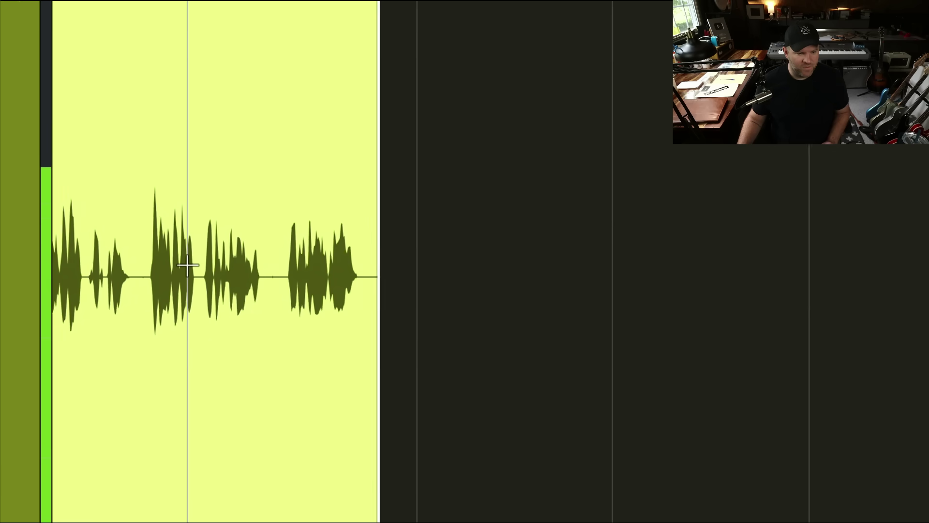
scroll(187, 266, down, 6)
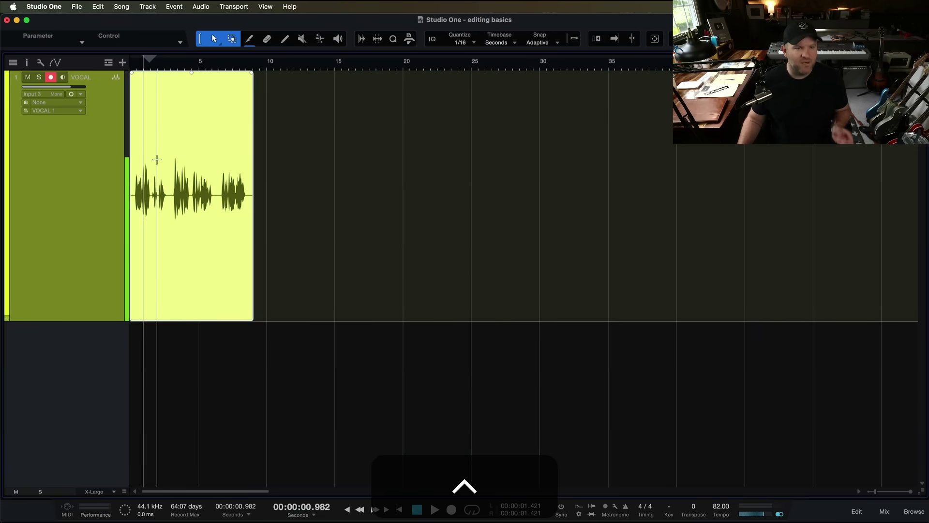
key(super)
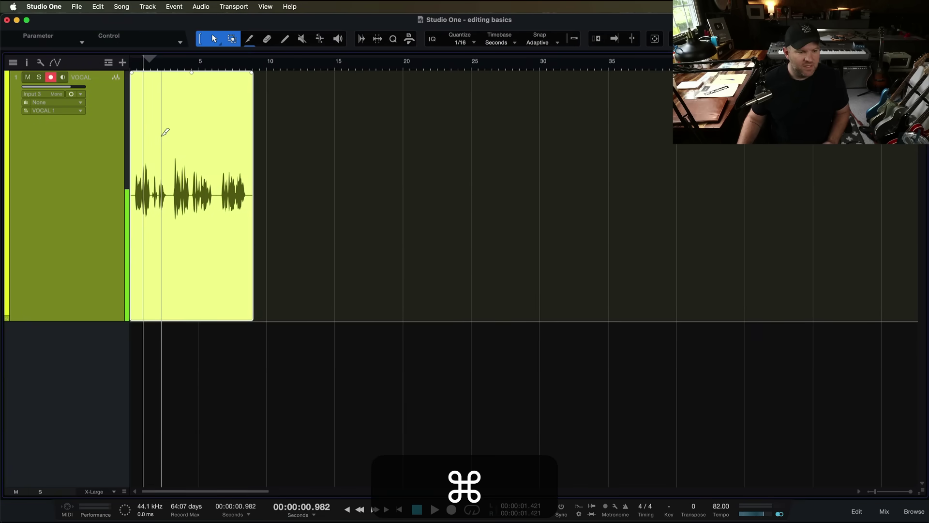
scroll(135, 181, up, 5)
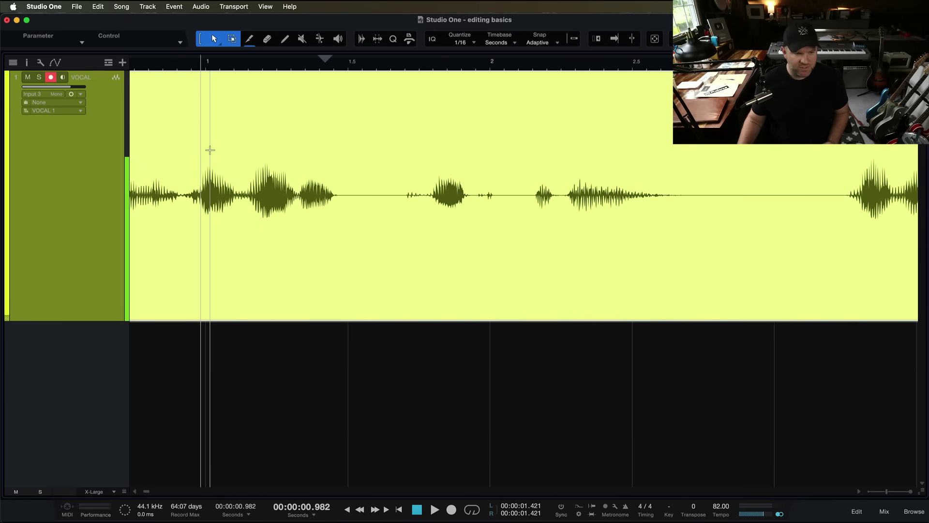
key(ctrl)
scroll(211, 145, up, 5)
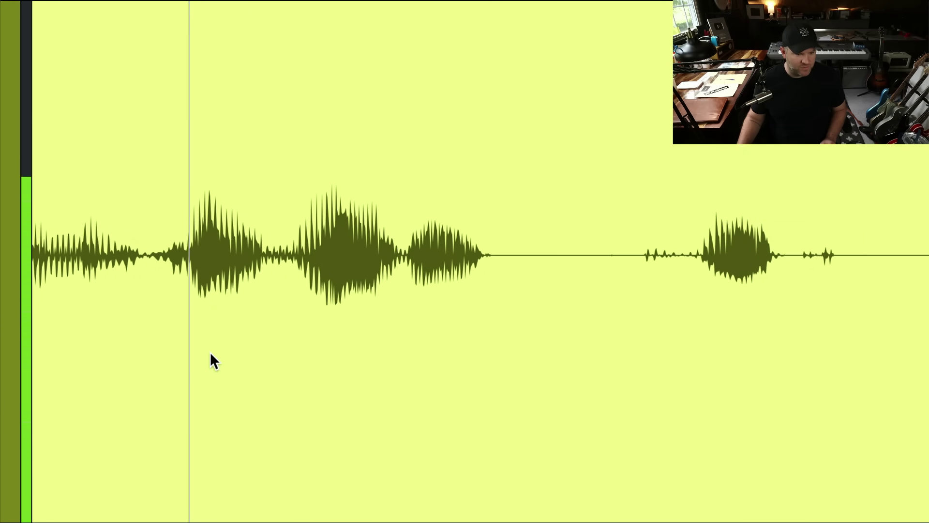
Split the vocal clip in the silence after the opening words and at several further points along its length.
key(super)
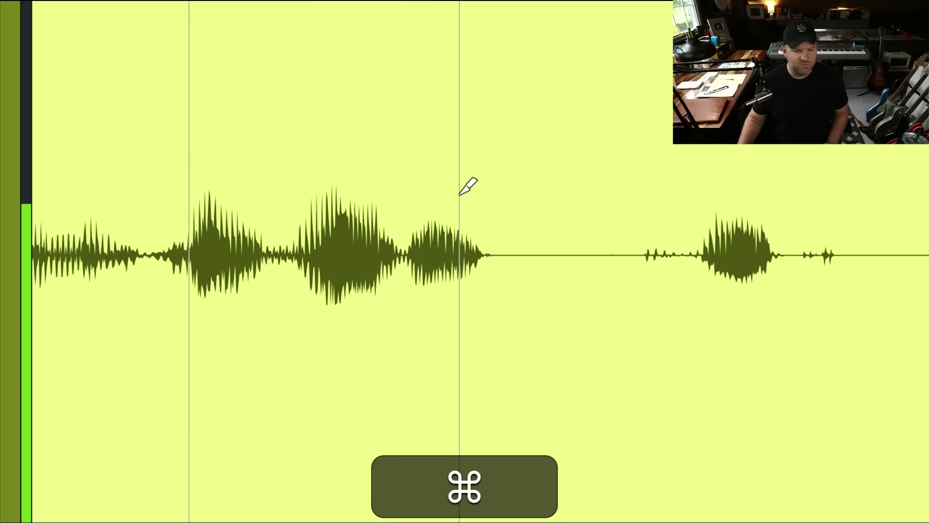
click(498, 203)
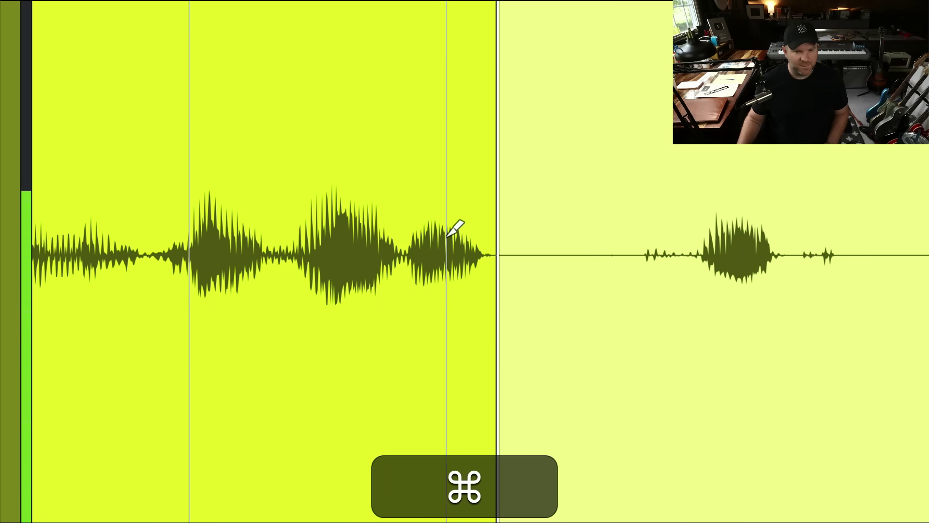
scroll(390, 300, down, 5)
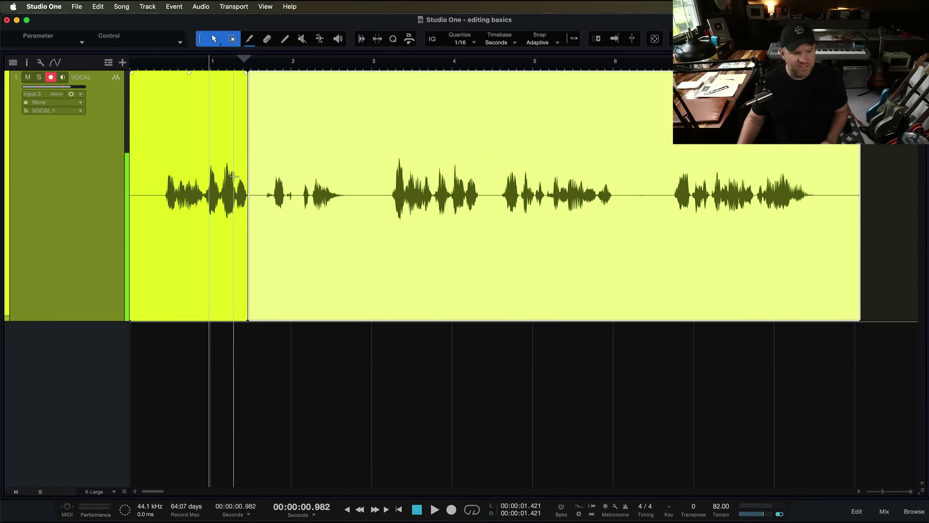
super+click(333, 152)
super+click(486, 158)
super+click(564, 159)
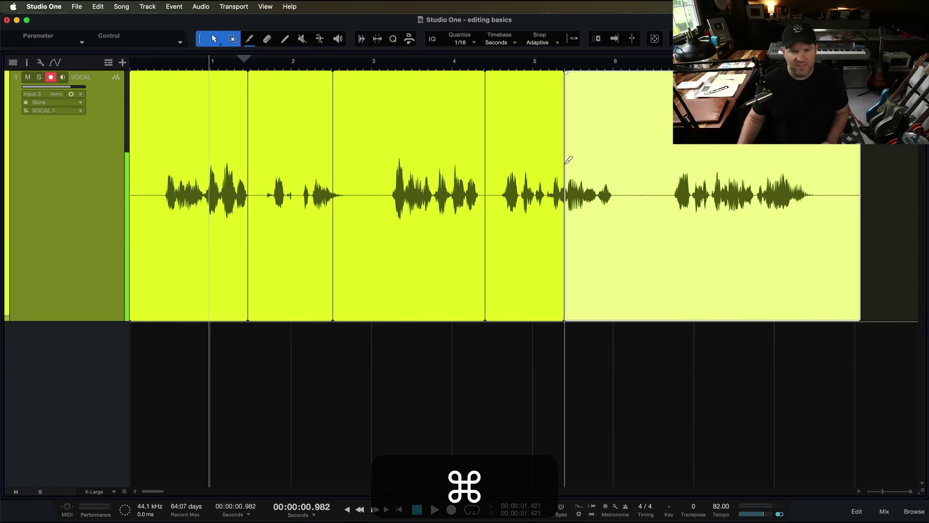
super+click(629, 160)
super+click(731, 163)
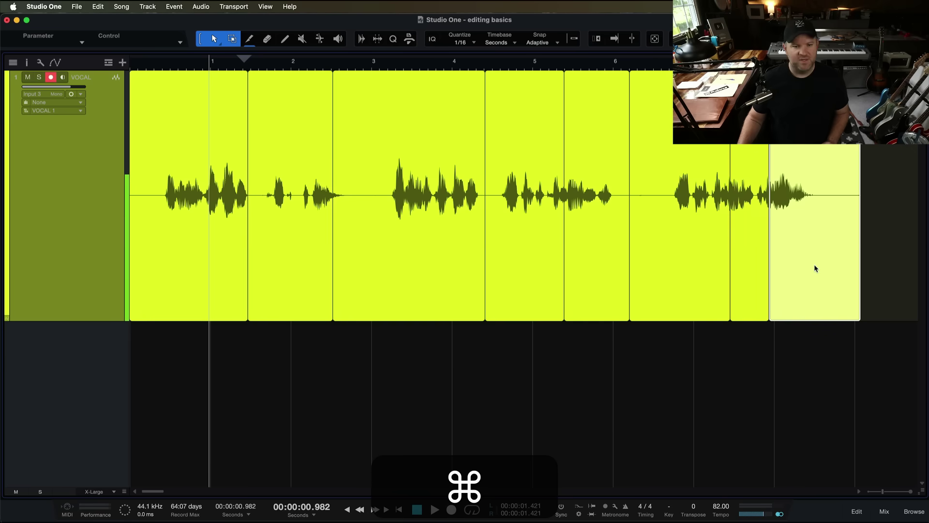
Undo all the splits made in the vocal clip.
key(super+z)
key(super+z)
key(super+z)
key(super+z)
key(super+z)
key(super+z)
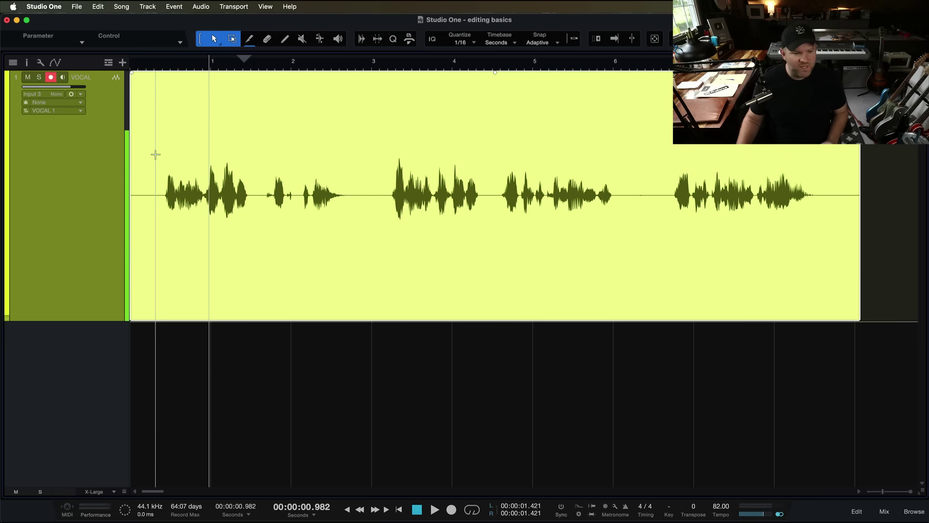
Try range-selecting the first vocal phrase from 0 to 3.22 seconds and deleting it, and undo the deletion.
drag(154, 154, 319, 155)
click(355, 275)
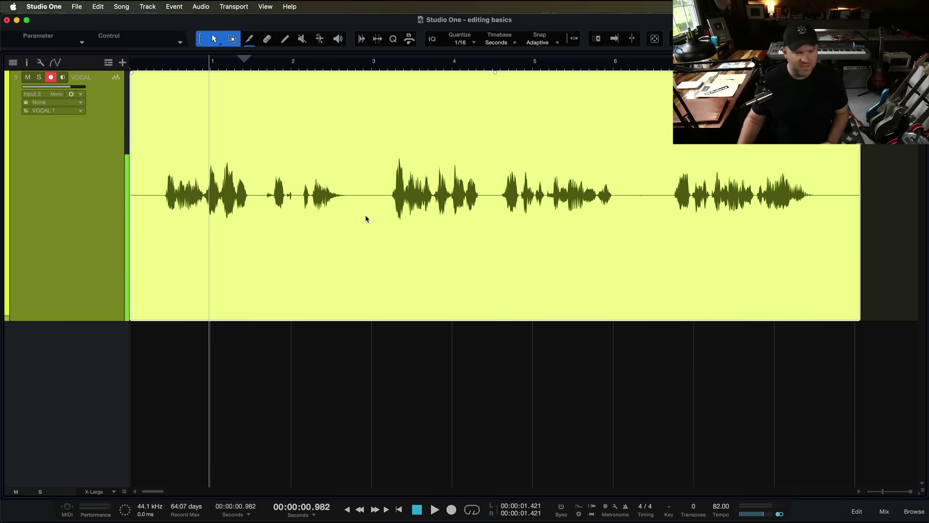
click(373, 164)
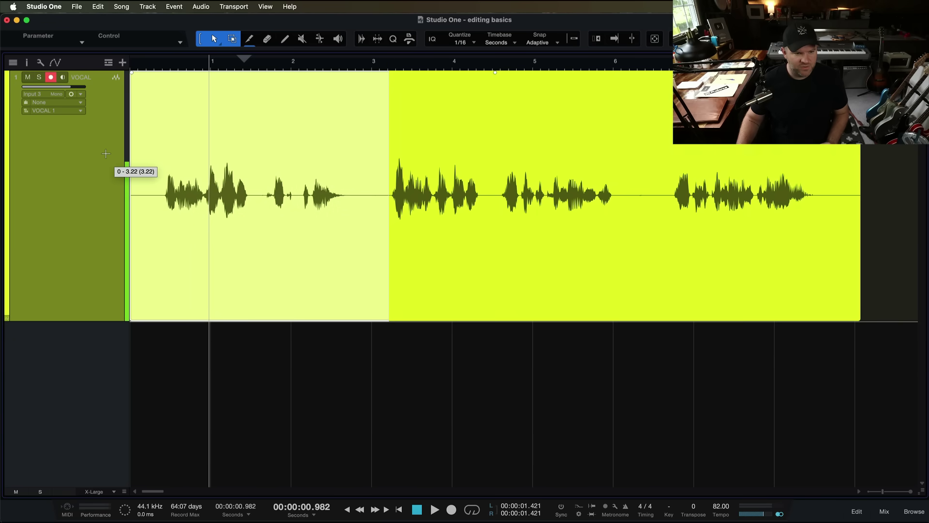
key(BackSpace)
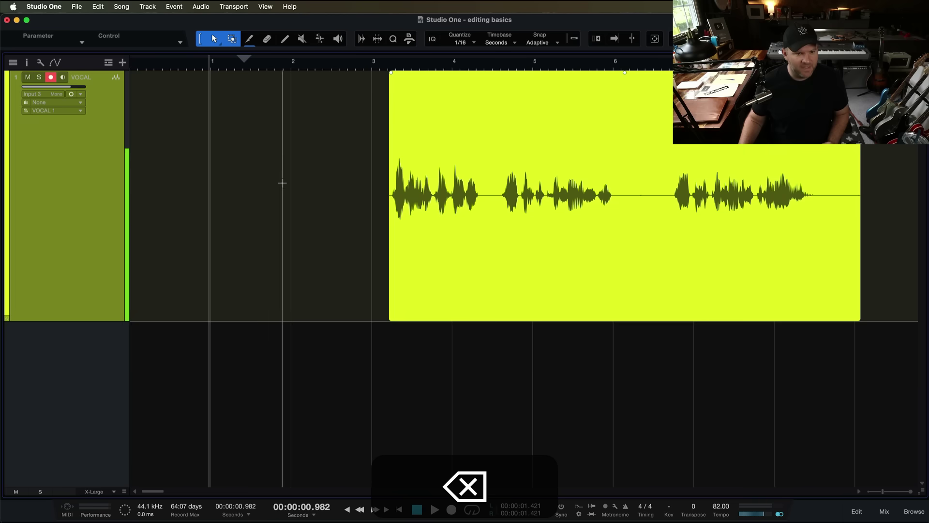
key(super+z)
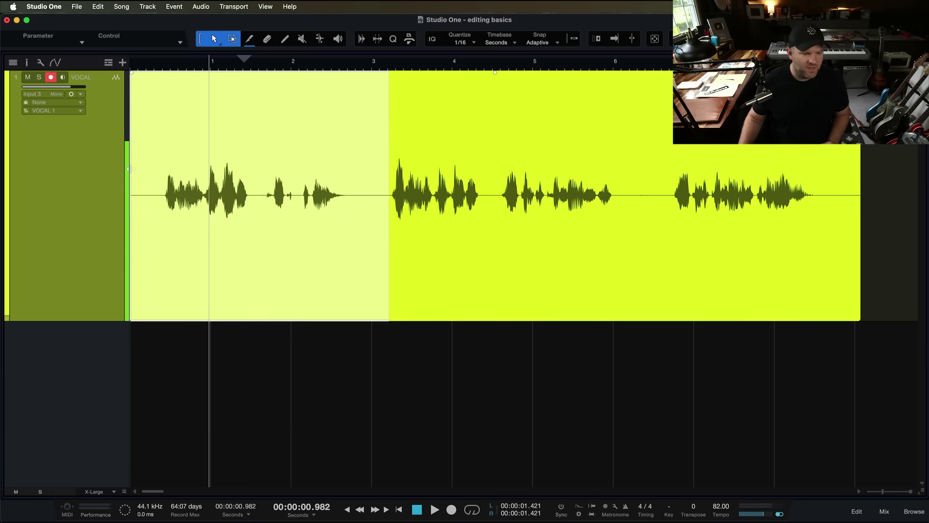
scroll(131, 166, up, 5)
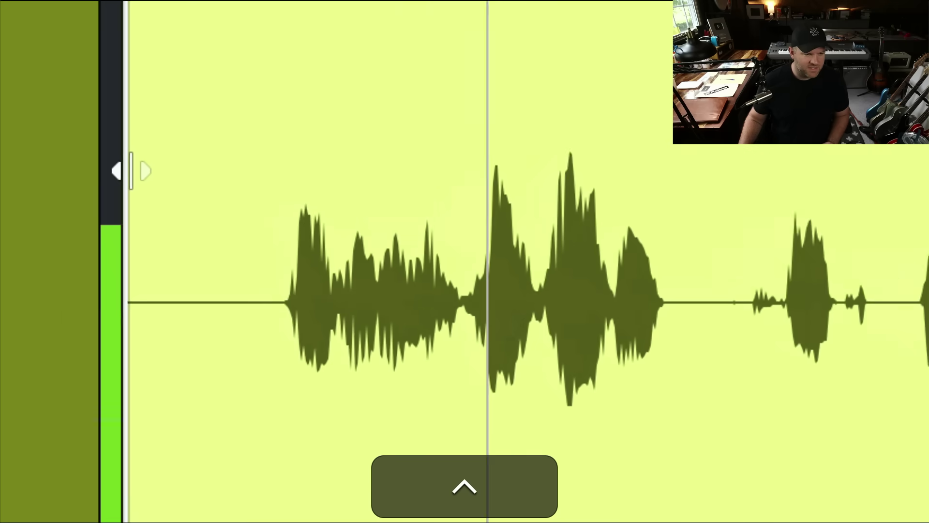
Trim the vocal clip's start up to the first word, at about 3.28 seconds.
scroll(131, 166, down, 5)
drag(129, 167, 387, 170)
scroll(424, 227, up, 5)
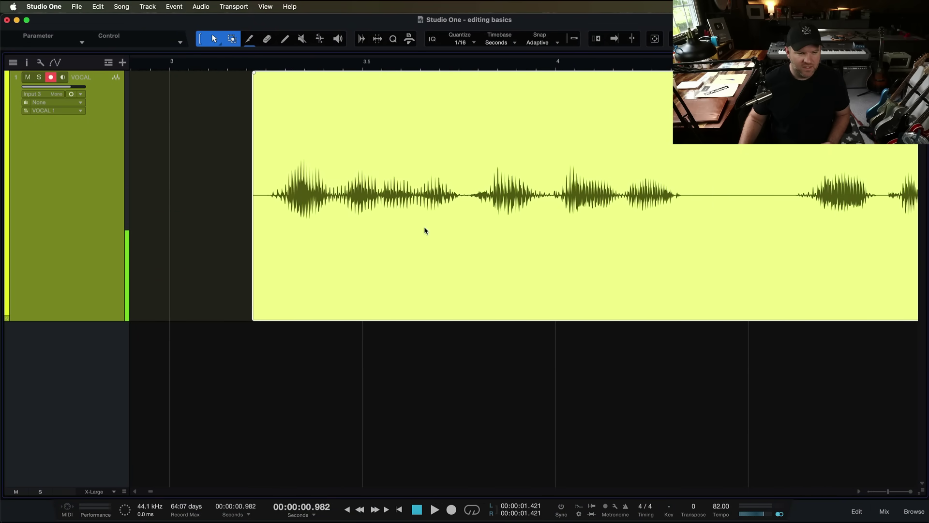
drag(252, 166, 278, 166)
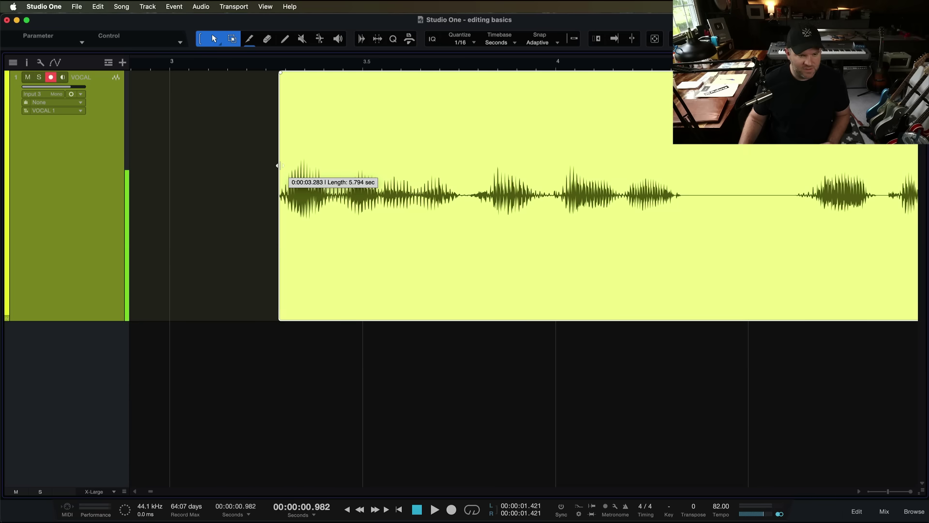
Play the trimmed start of the vocal clip several times from about 3 seconds.
click(167, 65)
click(171, 60)
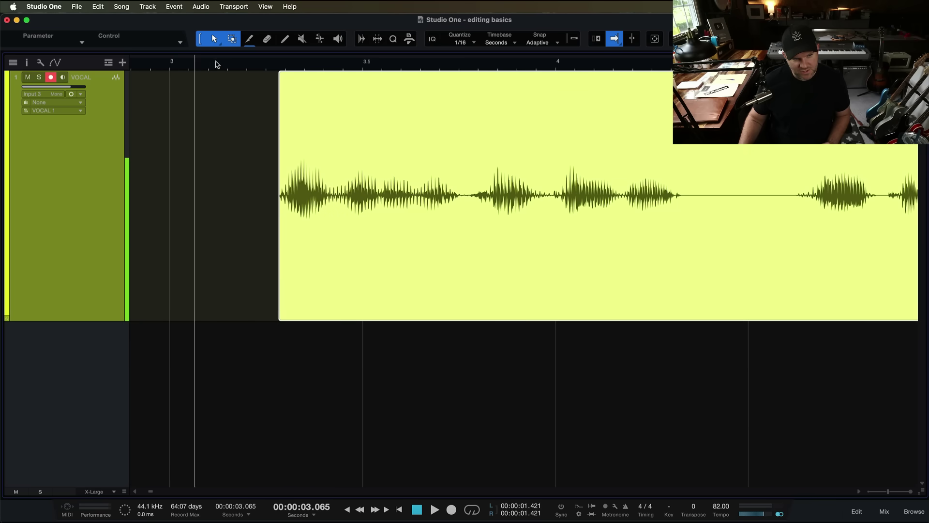
click(230, 62)
click(192, 62)
click(162, 62)
click(196, 63)
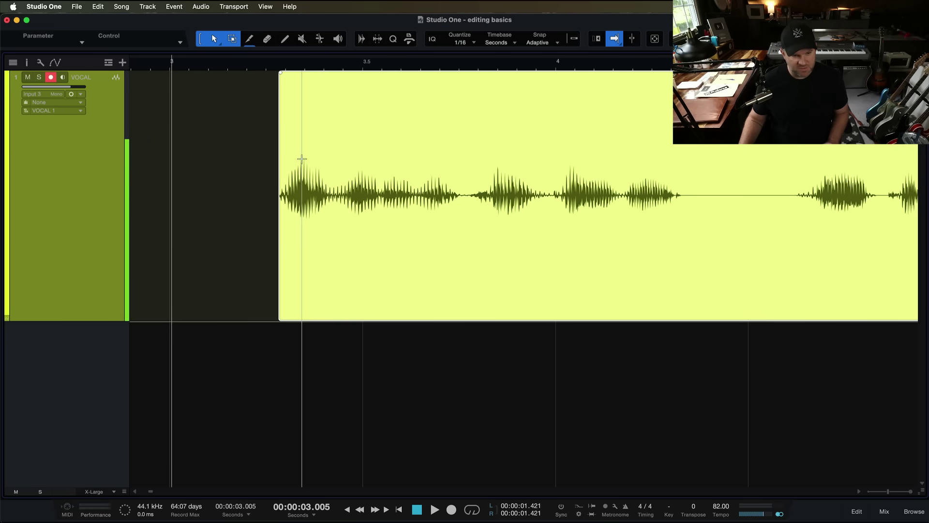
key(space)
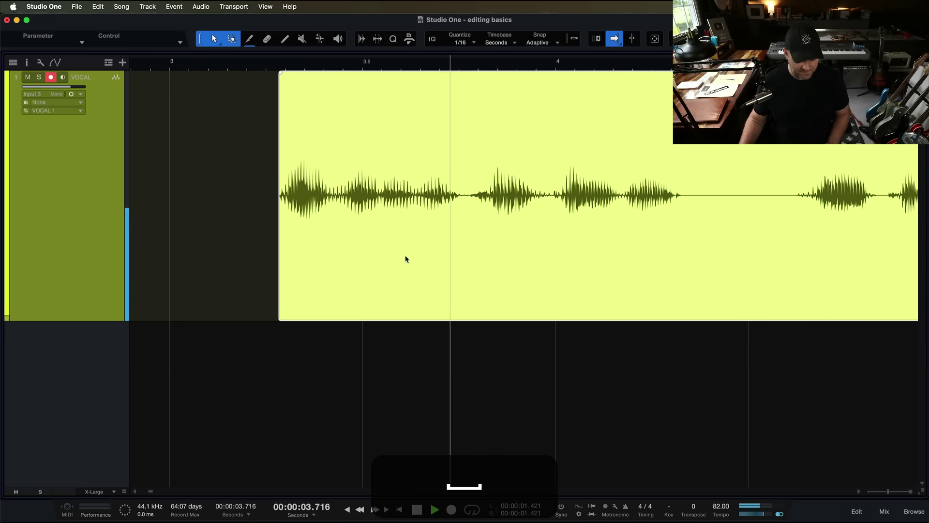
key(space)
key(space)
Extend the vocal clip's start back to about 3.22 seconds and play the opening word repeatedly.
key(space)
key(space)
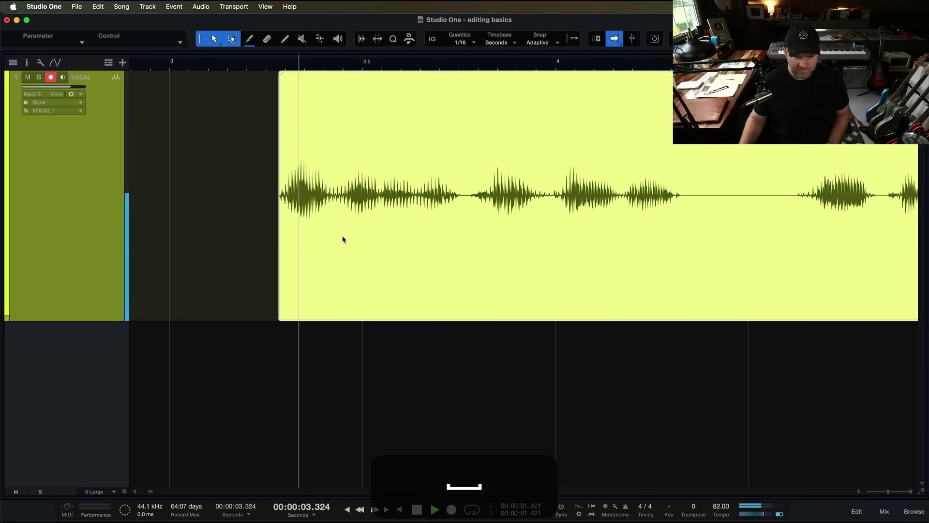
key(space)
drag(276, 203, 255, 206)
key(space)
key(space)
key(space)
key(space)
key(space)
key(space)
key(space)
key(space)
Trim the vocal clip's start tight to the opening word at about 3.26 seconds and play it from about 2.6 seconds.
scroll(260, 207, up, 3)
scroll(257, 206, up, 3)
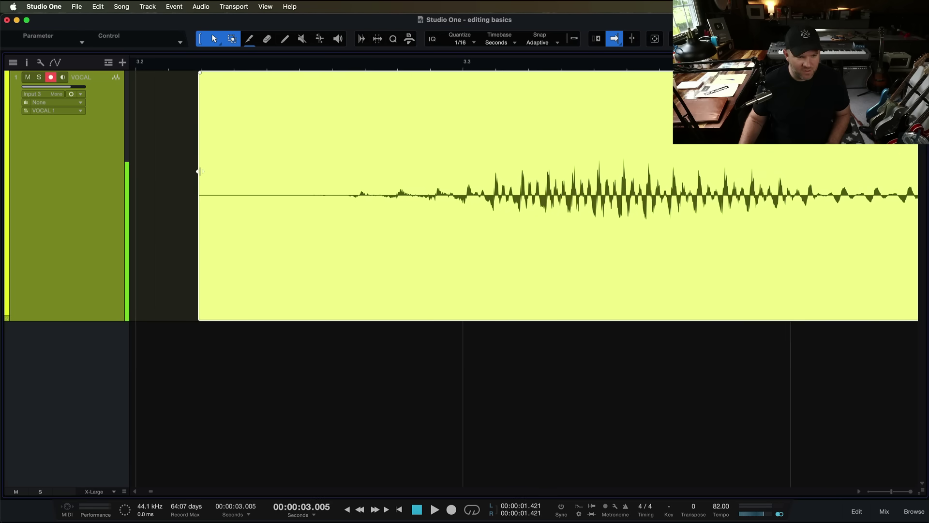
drag(197, 189, 335, 188)
scroll(315, 203, down, 5)
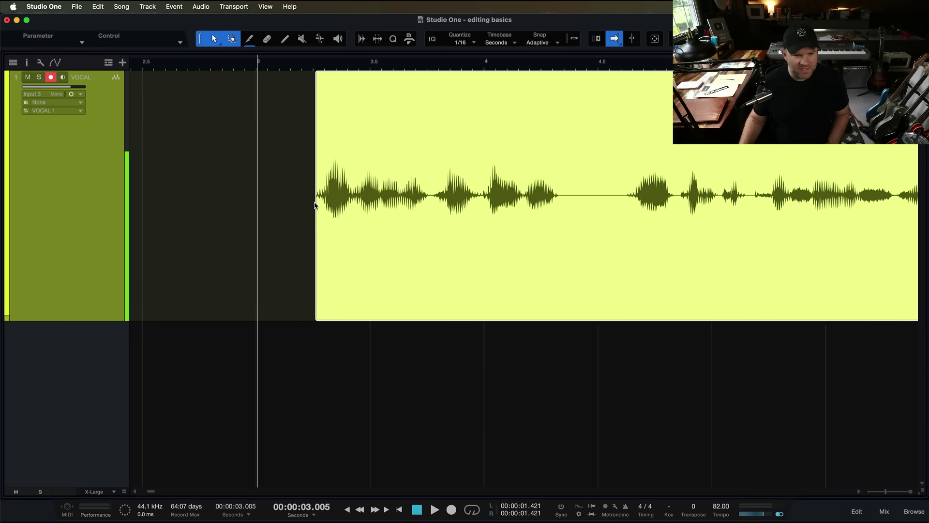
key(space)
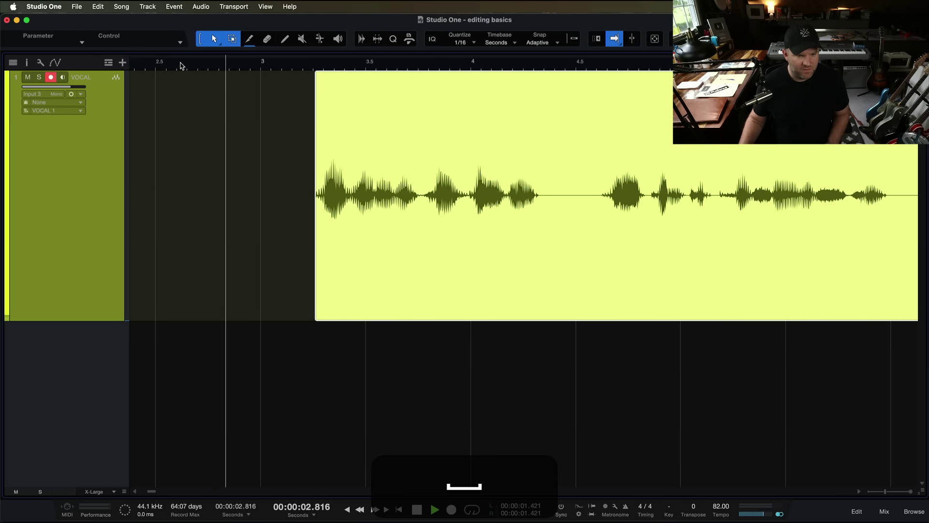
key(space)
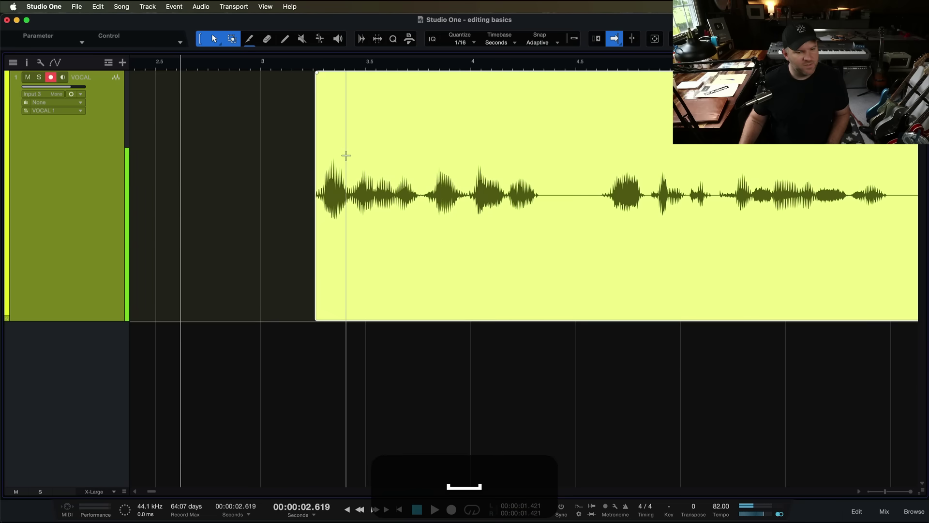
Test wider starts for the vocal clip at about 2.67, 3.10 and 3.19 seconds, auditioning the silence before the opening word.
drag(315, 160, 190, 159)
key(space)
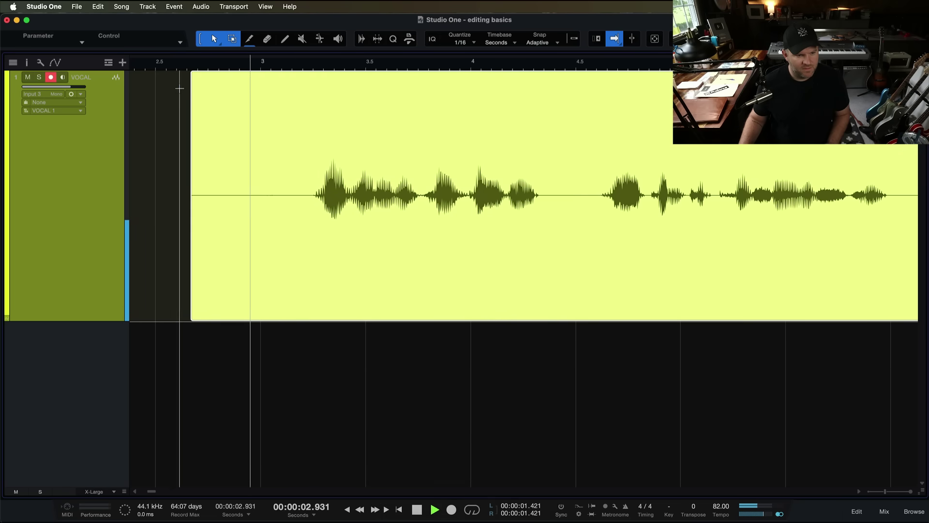
key(space)
drag(190, 111, 283, 121)
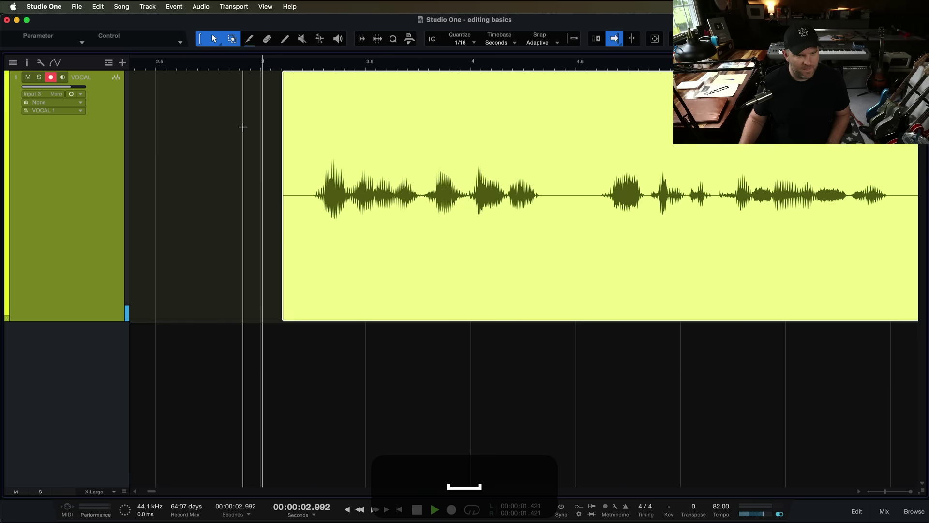
drag(284, 129, 301, 159)
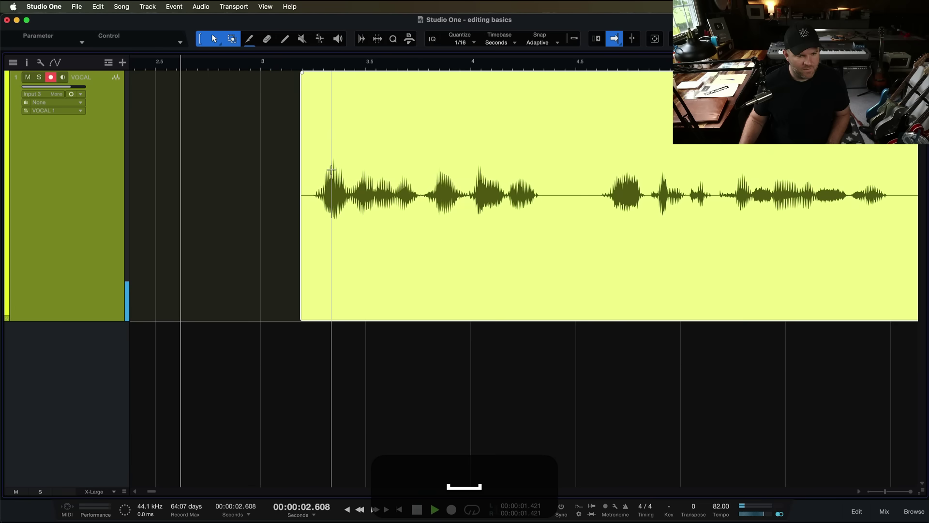
key(space)
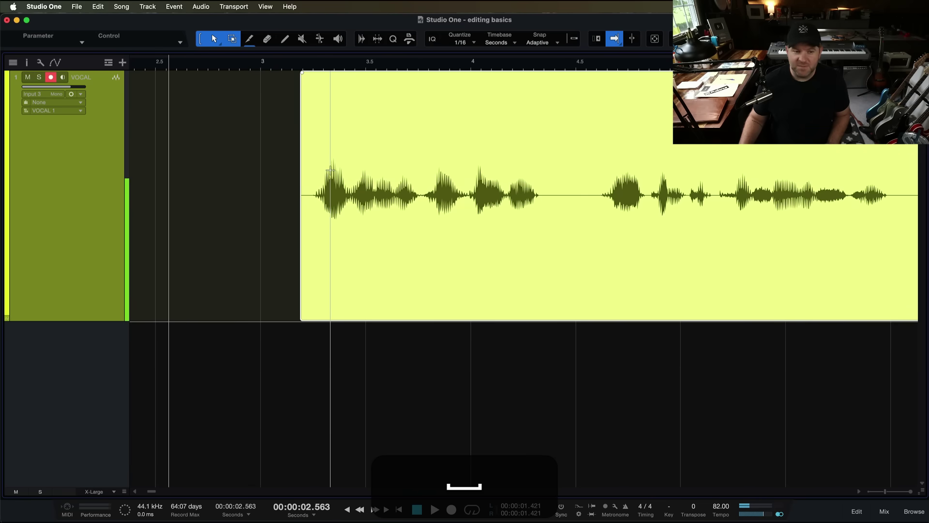
Trim the vocal clip's start to about 3.24 seconds and add a fade-in about 0.02 seconds long.
scroll(324, 148, up, 5)
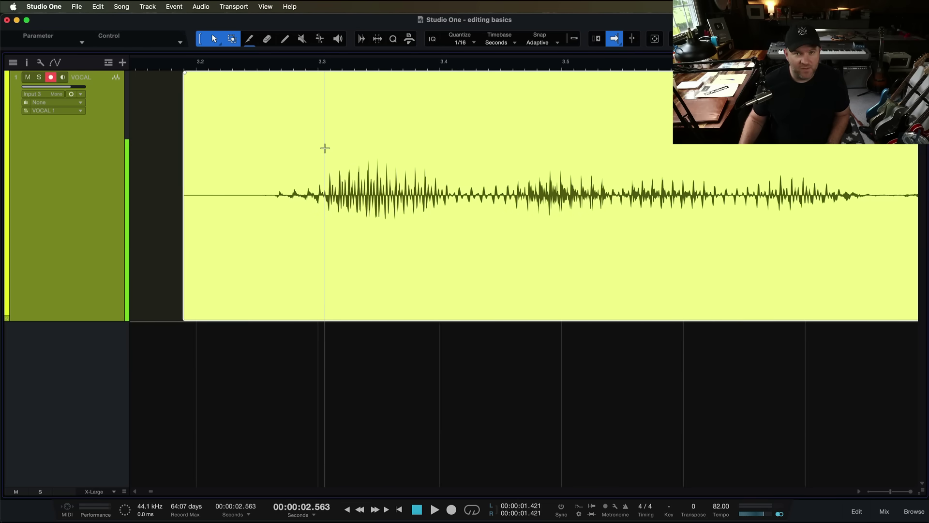
drag(183, 165, 246, 166)
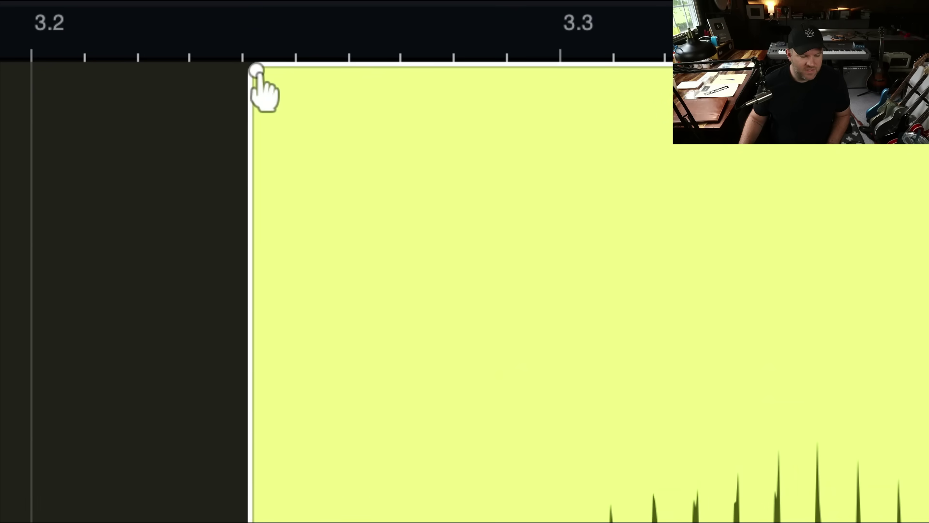
mouse_move(257, 72)
mouse_down()
mouse_move(266, 74)
mouse_move(242, 70)
mouse_move(286, 88)
mouse_move(278, 86)
mouse_up()
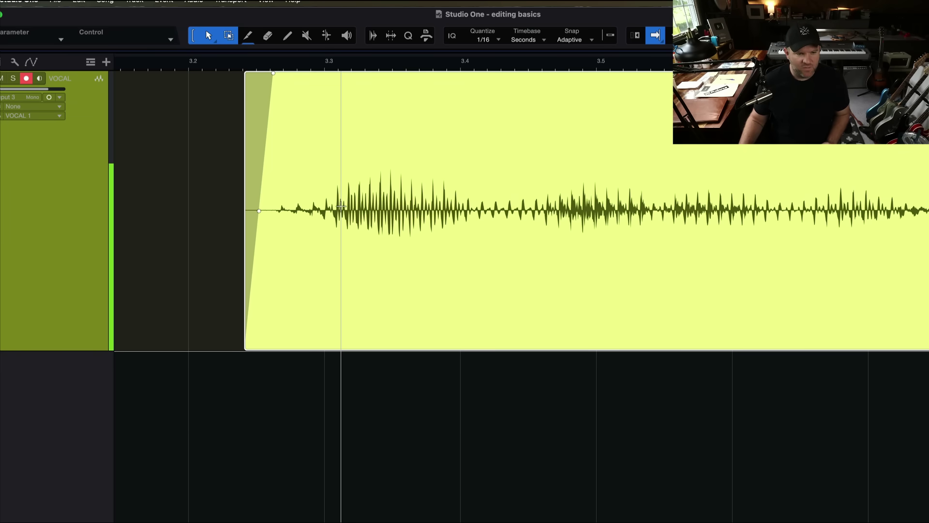
mouse_move(273, 74)
mouse_down()
mouse_move(239, 75)
mouse_move(273, 85)
mouse_up()
Play the faded start of the vocal clip from about 3.1 seconds.
scroll(295, 209, down, 3)
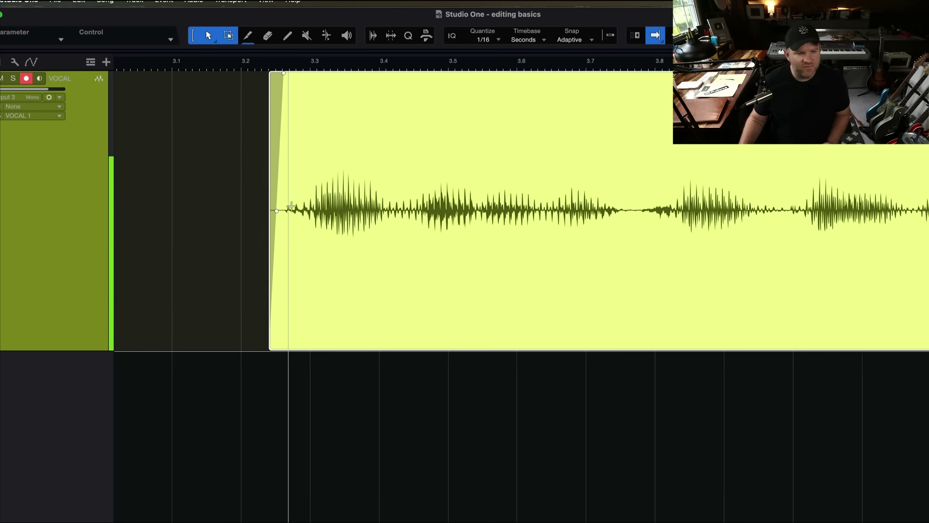
click(181, 65)
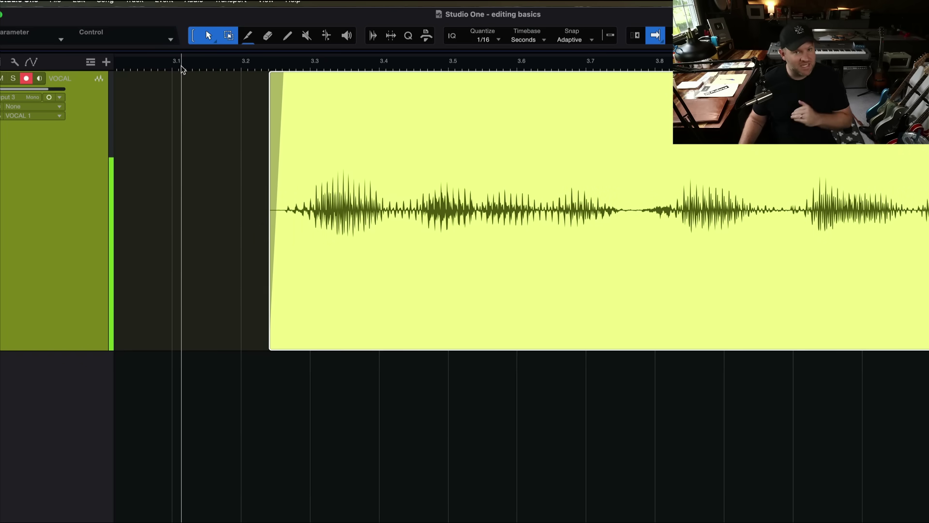
mouse_move(283, 84)
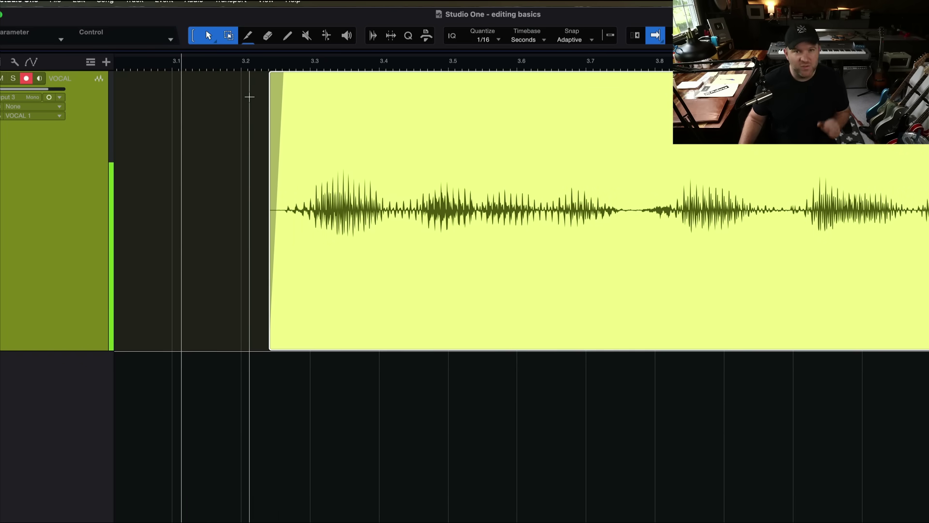
key(space)
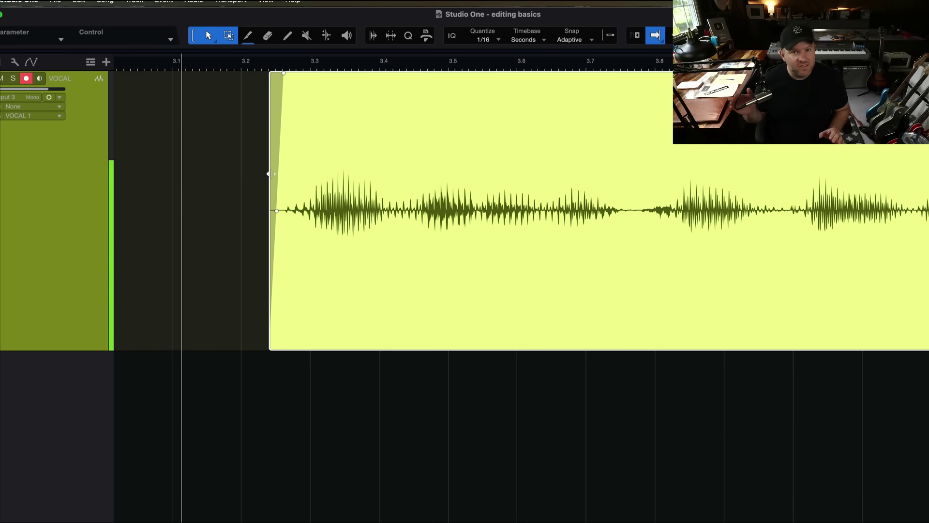
Audition the vocal from about 4.1 seconds and delete the middle phrase between about 4.5 and 6.6 seconds.
scroll(294, 193, down, 10)
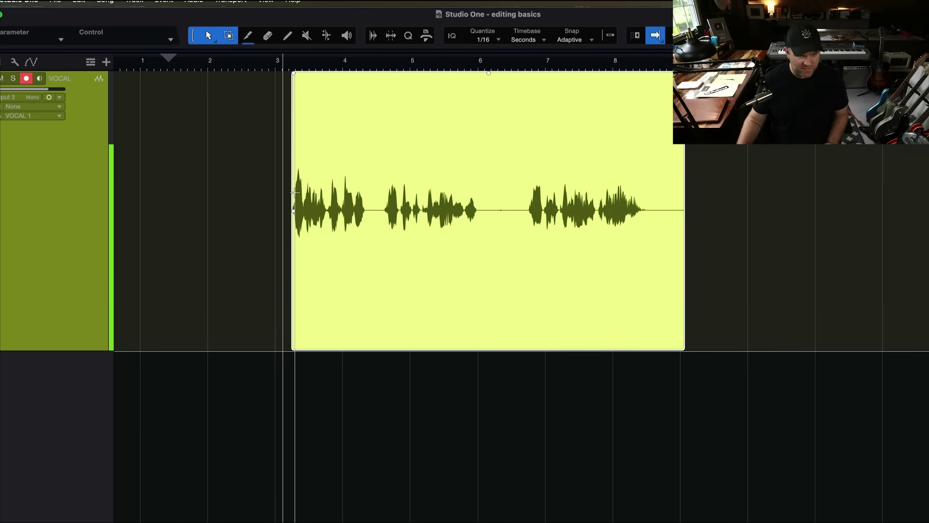
click(351, 57)
key(space)
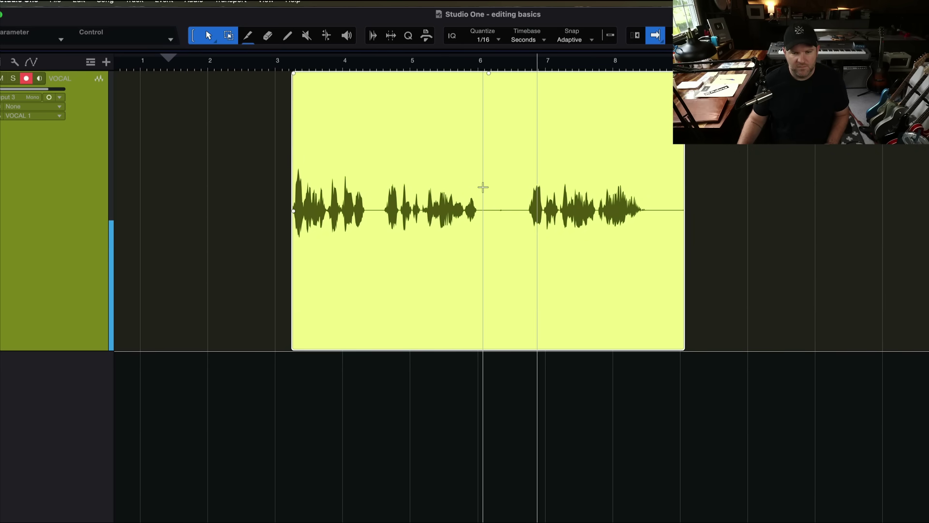
key(space)
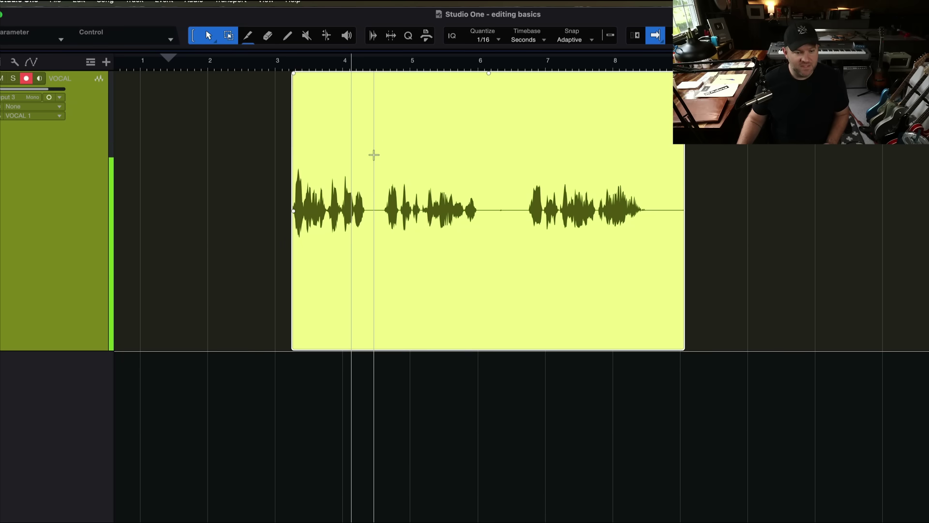
drag(374, 155, 520, 162)
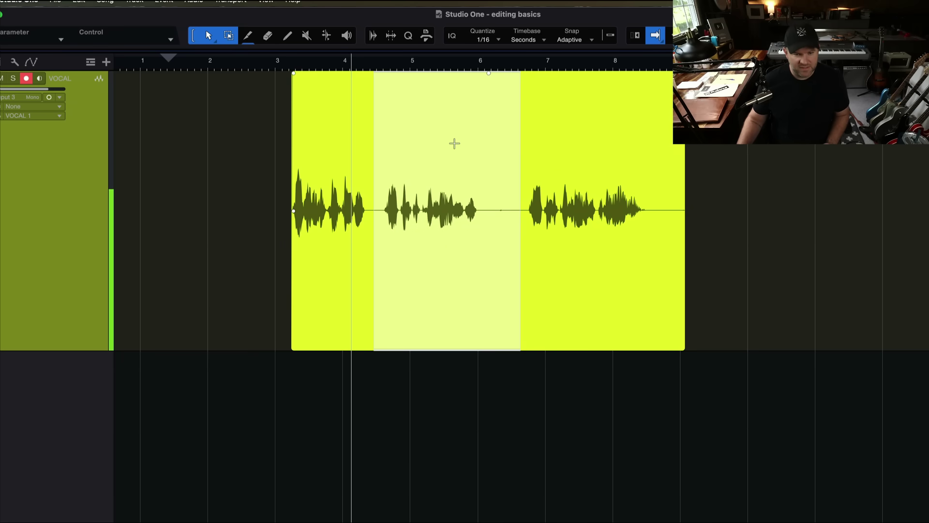
key(BackSpace)
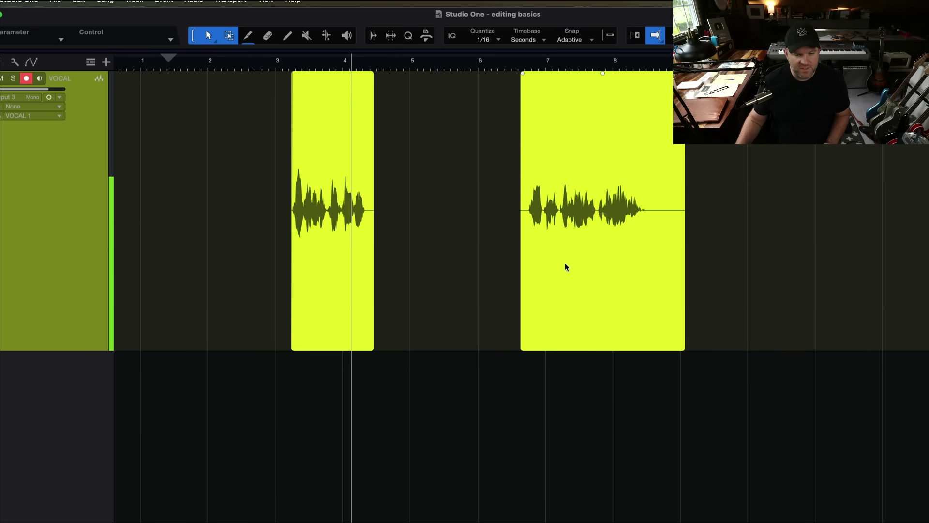
Move the last vocal phrase earlier against the end of the first phrase, starting at about 4.44 seconds.
mouse_move(565, 266)
mouse_down()
mouse_move(419, 268)
mouse_move(569, 276)
mouse_up()
key(super+z)
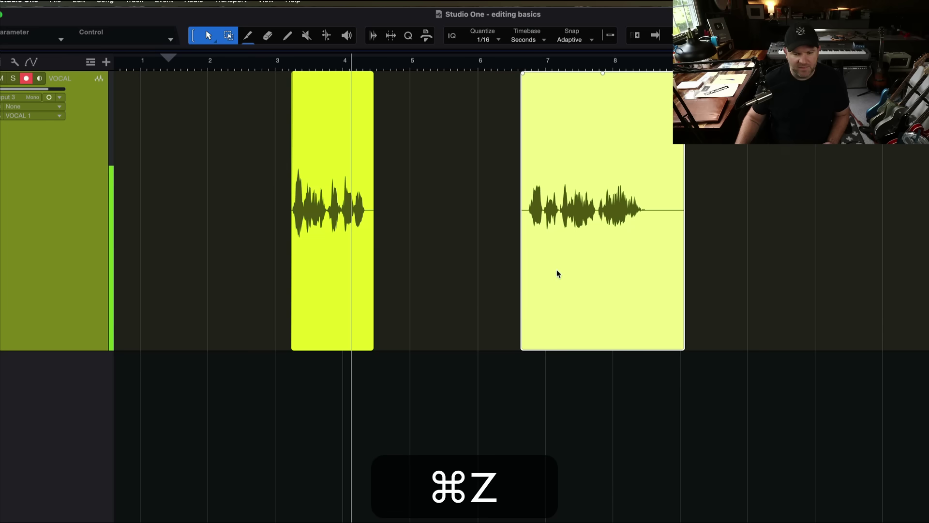
drag(568, 125, 376, 126)
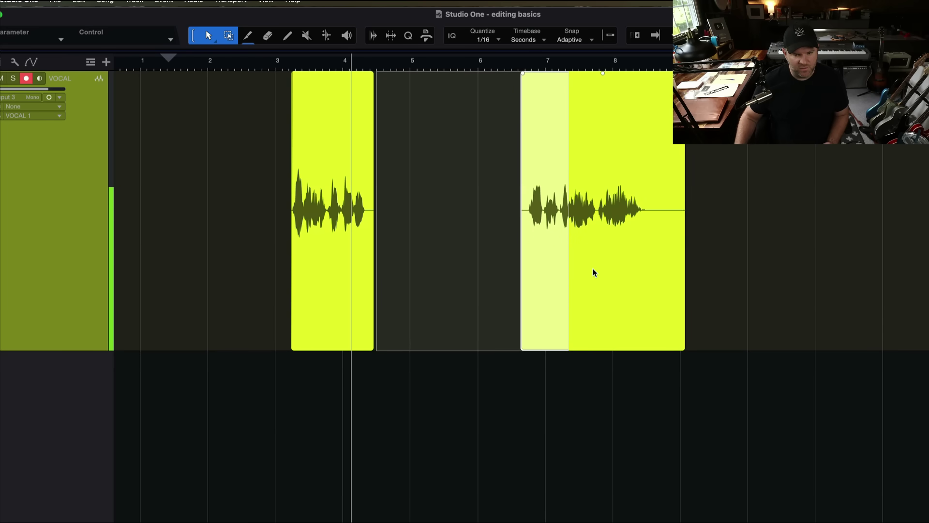
drag(594, 272, 443, 265)
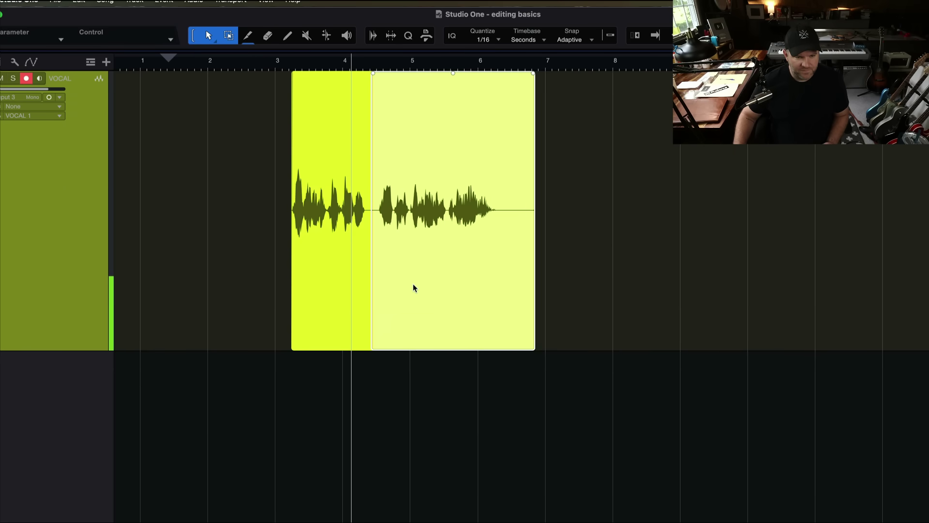
Play across the join between the two vocal phrases from about 4 seconds.
click(343, 66)
scroll(388, 203, up, 5)
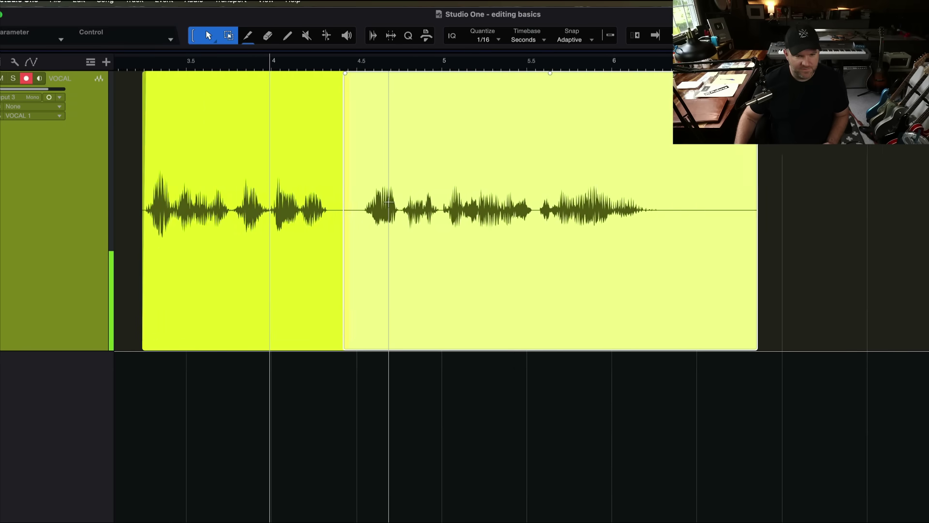
key(space)
key(space)
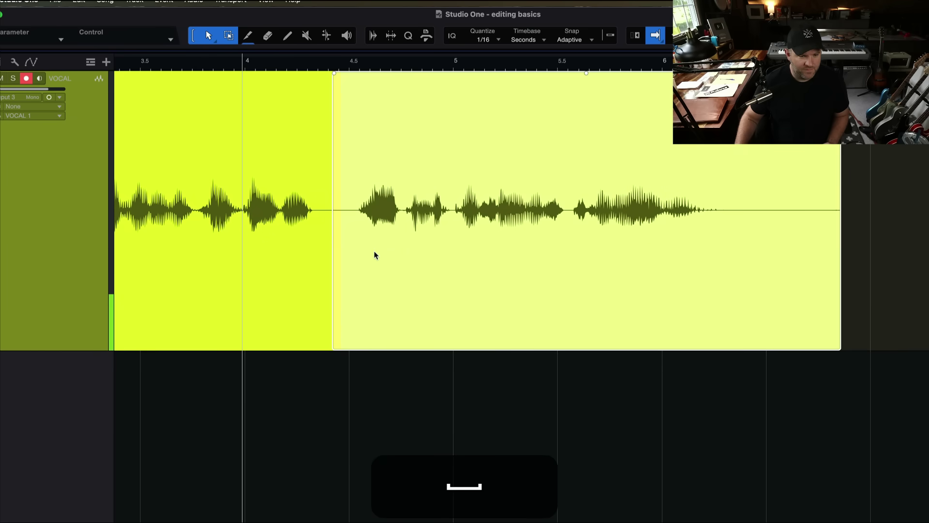
Trim the silence on both sides of the join, move the second clip to about 4.38 seconds and play the transition.
drag(373, 253, 415, 253)
drag(357, 211, 322, 211)
drag(430, 242, 367, 241)
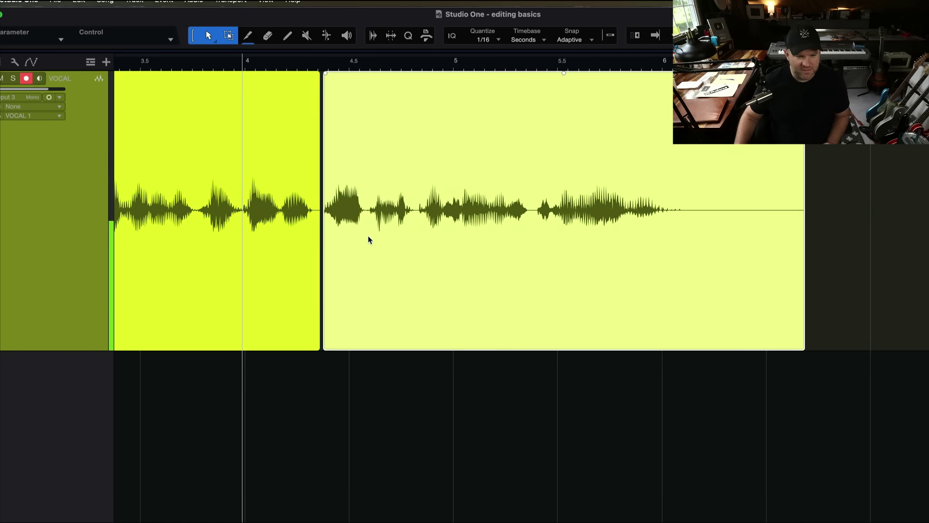
key(space)
key(space)
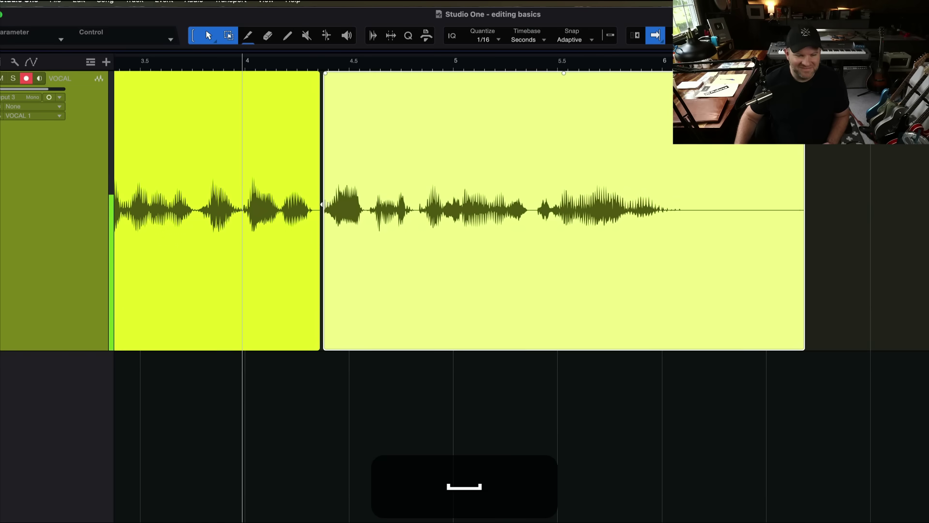
Trim the second clip's start to about 4.41 seconds and replay the join.
drag(323, 203, 329, 203)
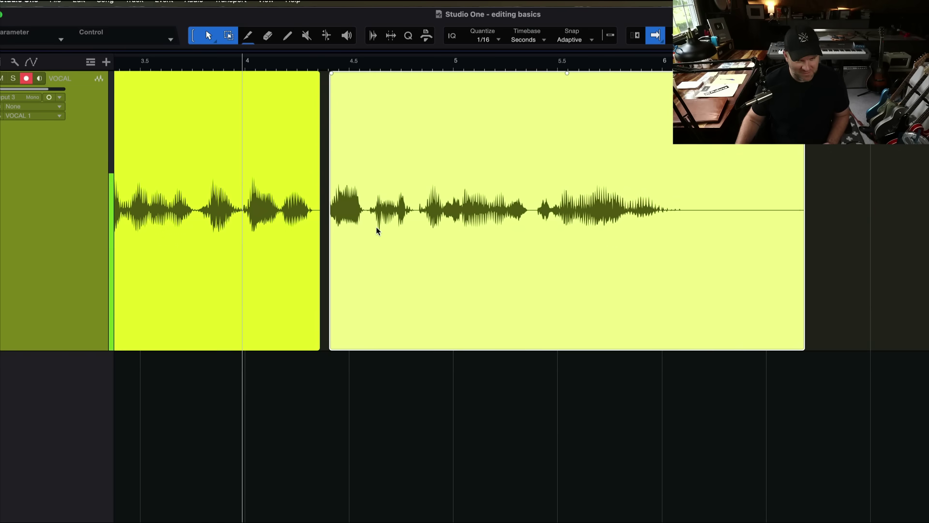
key(space)
Play the transition between the two vocal phrases again and inspect the start of the second clip.
key(space)
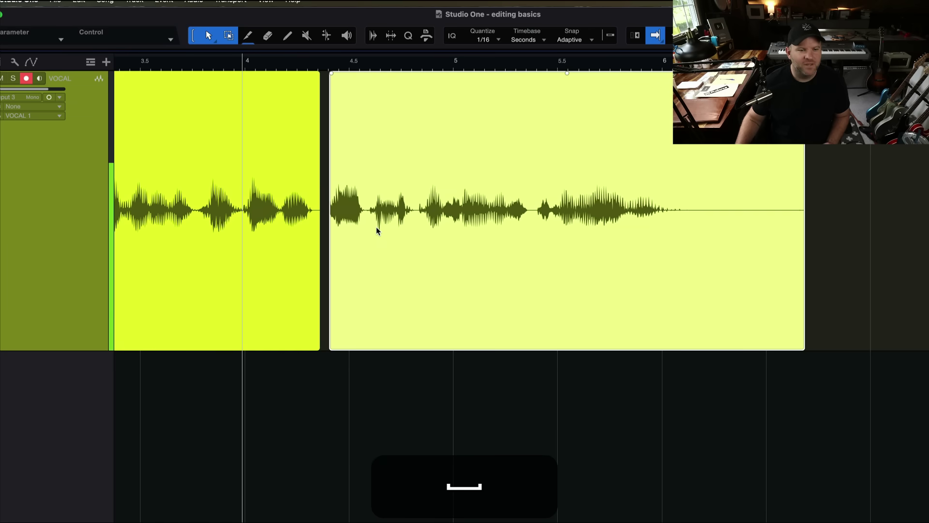
key(space)
key(space)
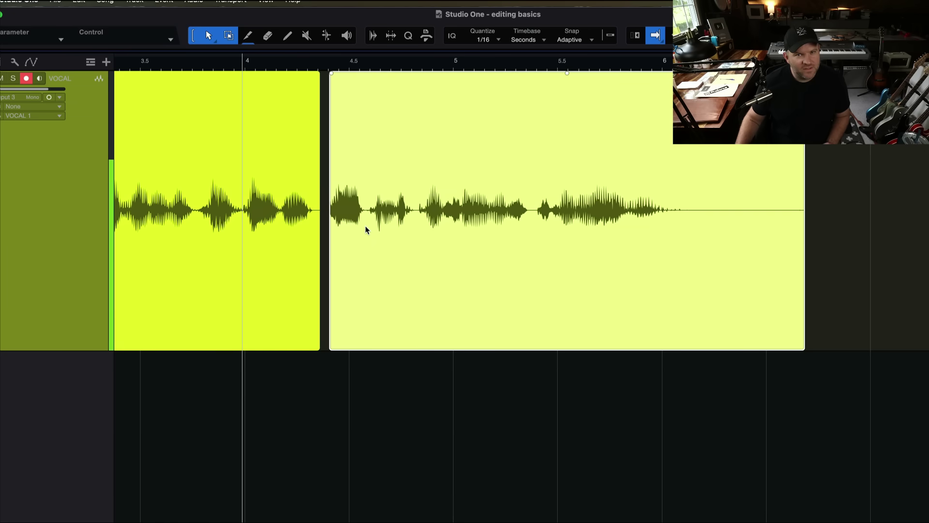
scroll(365, 240, up, 5)
key(space)
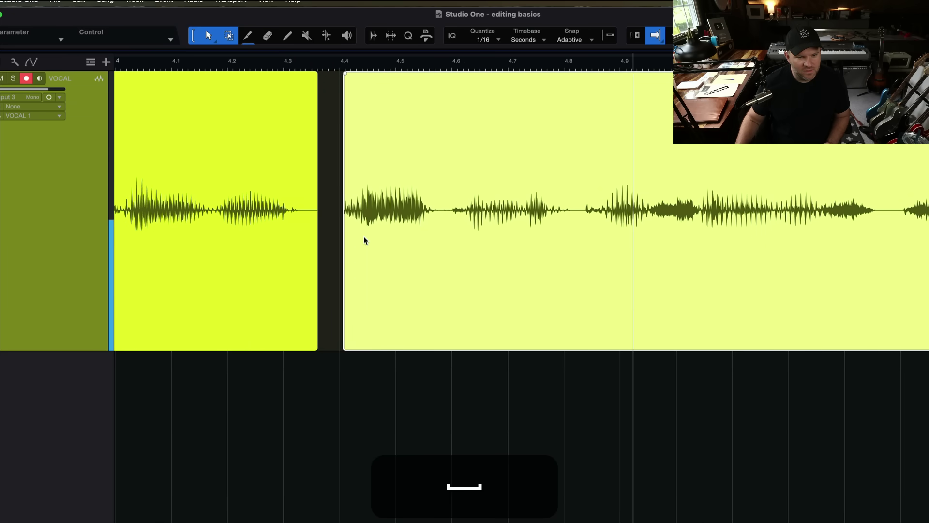
key(space)
scroll(362, 144, up, 5)
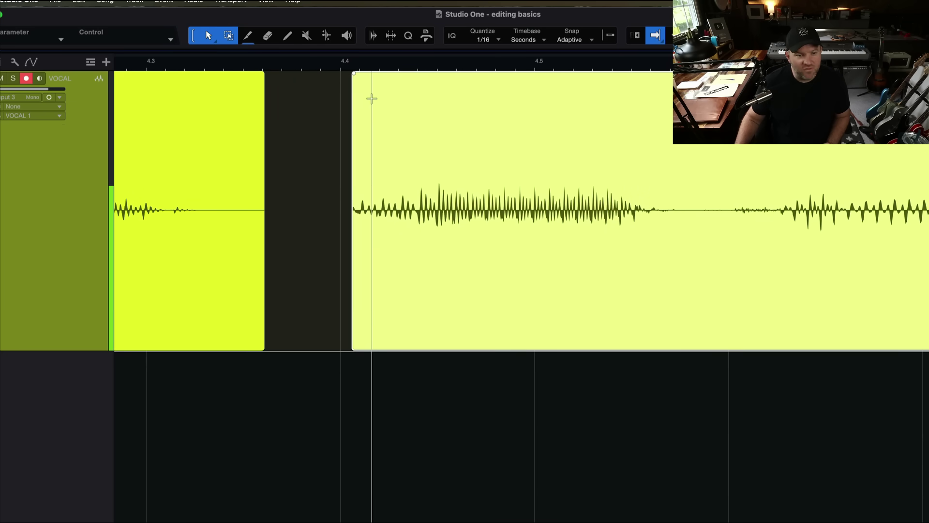
key(space)
Trim the second clip's start slightly to about 4.41 seconds, add a short fade-in and play the transition.
mouse_move(348, 128)
mouse_down()
mouse_move(266, 129)
mouse_move(362, 137)
mouse_up()
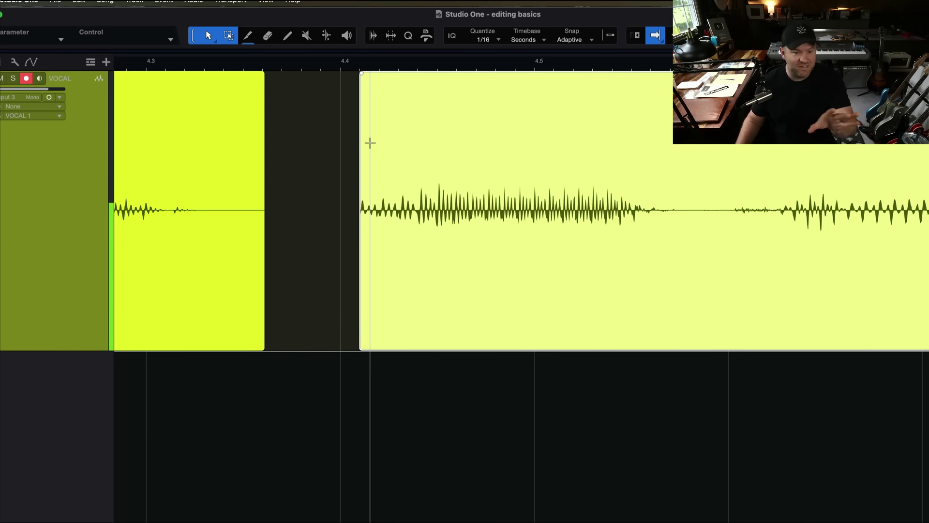
drag(362, 73, 394, 10)
key(space)
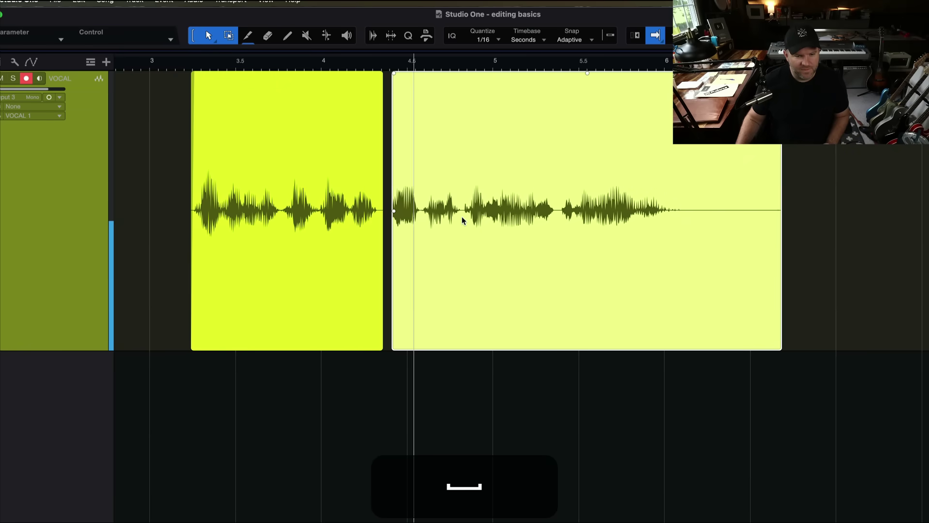
key(space)
Add a short fade-out to the end of the first vocal clip.
scroll(371, 176, up, 3)
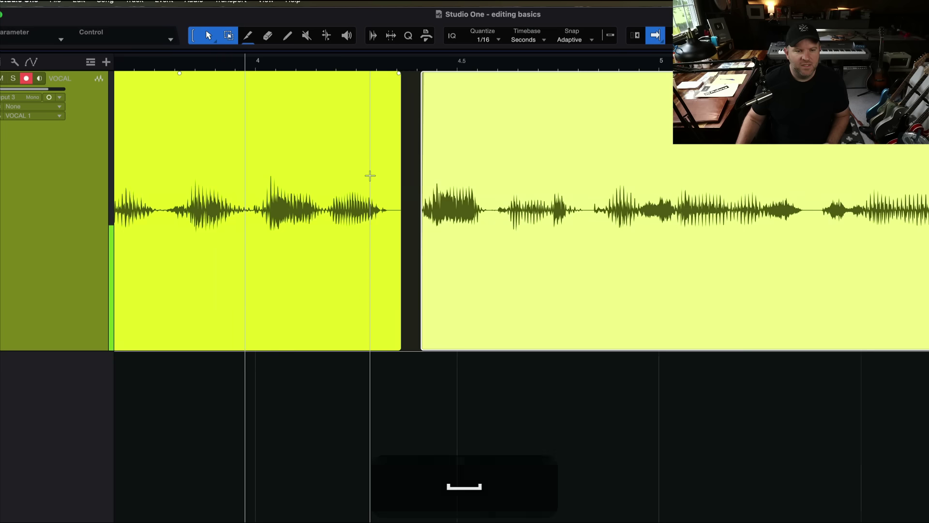
scroll(370, 176, up, 2)
key(Right)
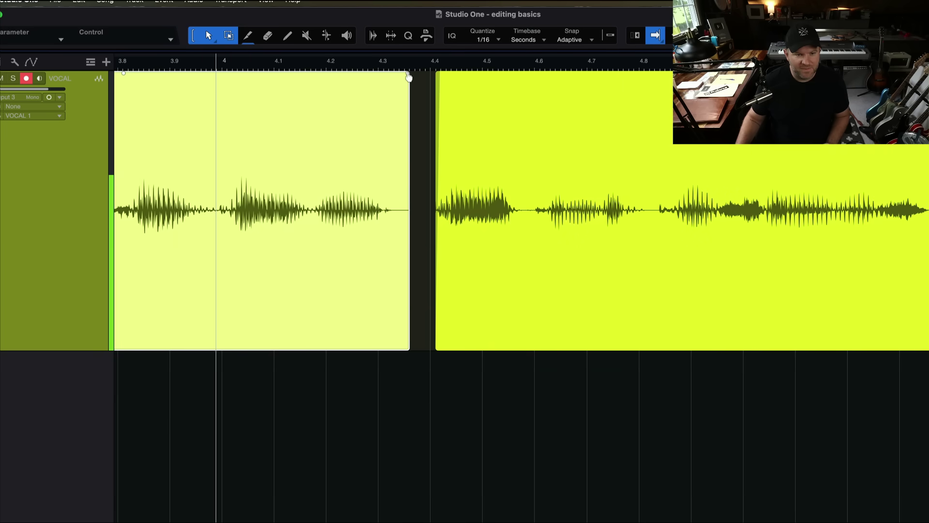
drag(409, 77, 407, 81)
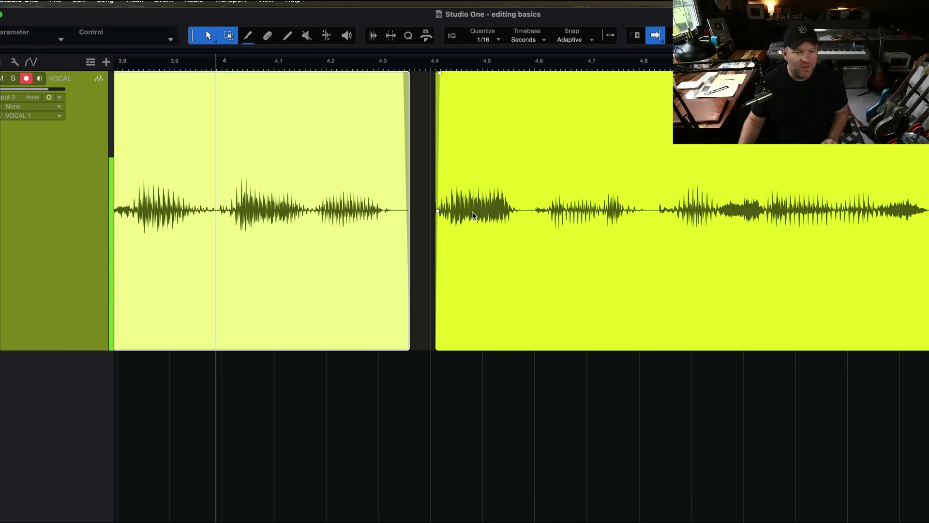
scroll(459, 212, down, 6)
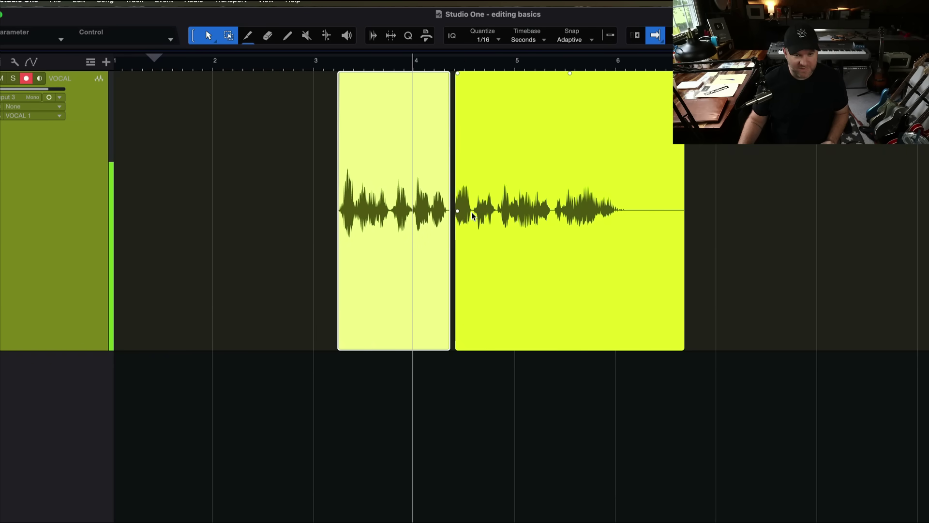
scroll(471, 212, up, 5)
Undo the recent fades, trims and clip moves until the second phrase is back at its place after 6.5 seconds.
key(super+z)
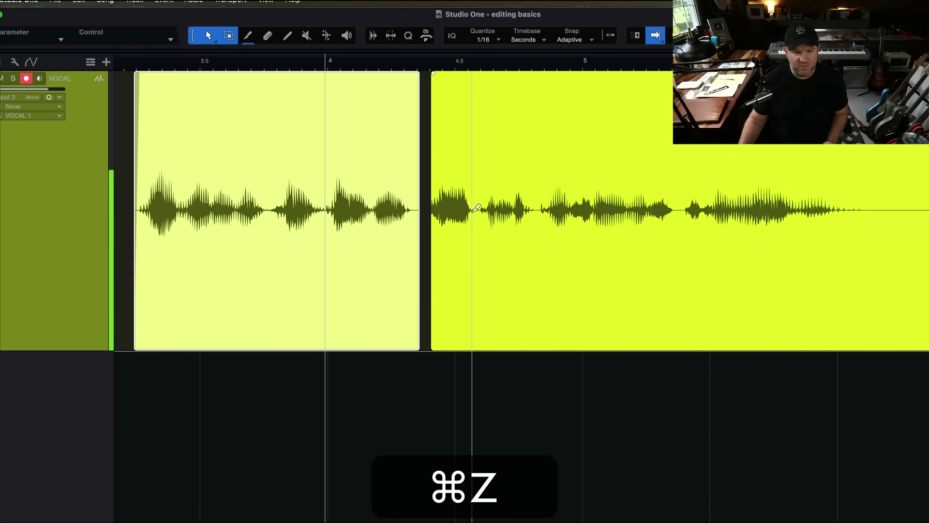
key(super+z)
key(super+z)
key(super+z)
key(super+z)
key(super+z)
key(super+z)
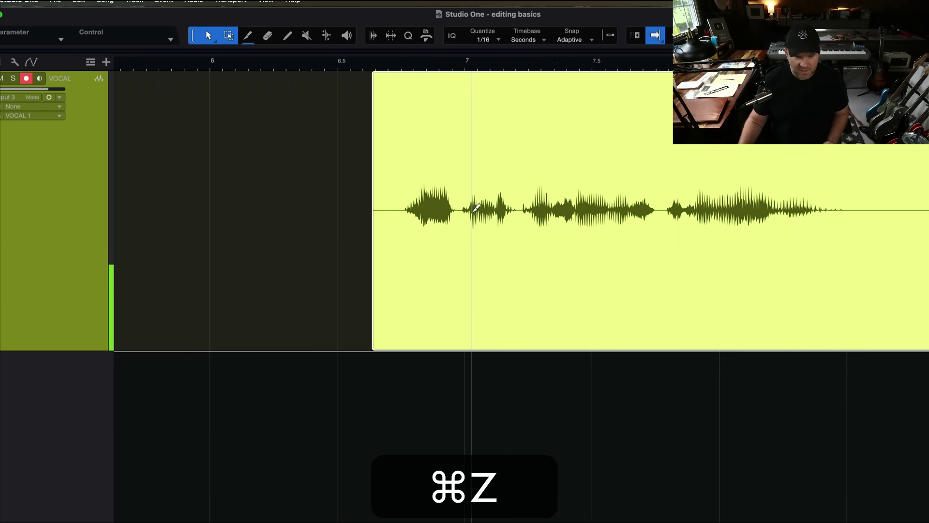
key(super+z)
key(super+z)
key(super+z)
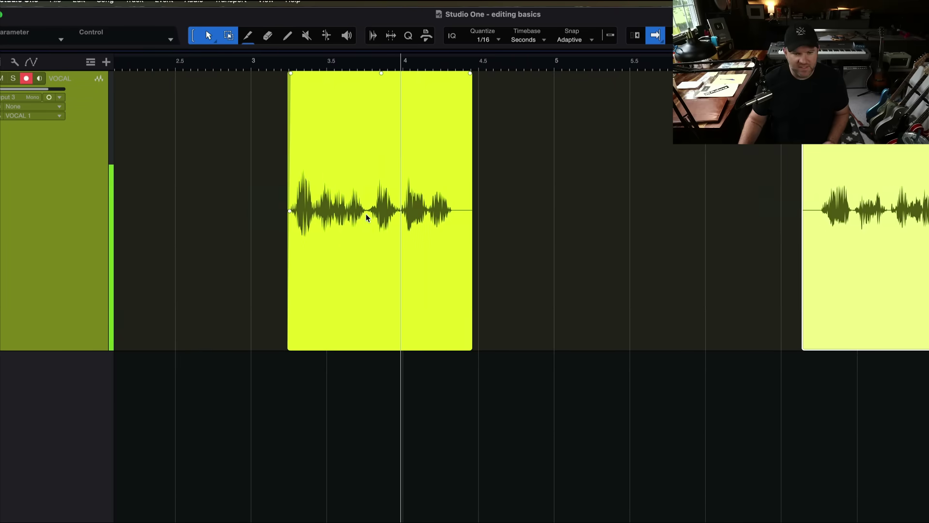
Play the end of the first phrase from about 4 seconds and the start of the second from about 6.7 seconds.
key(space)
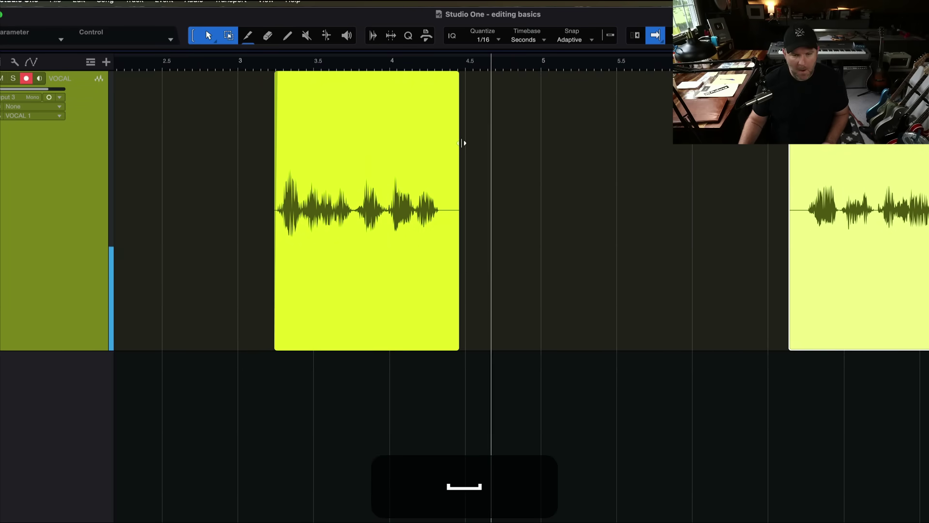
key(space)
click(794, 61)
key(space)
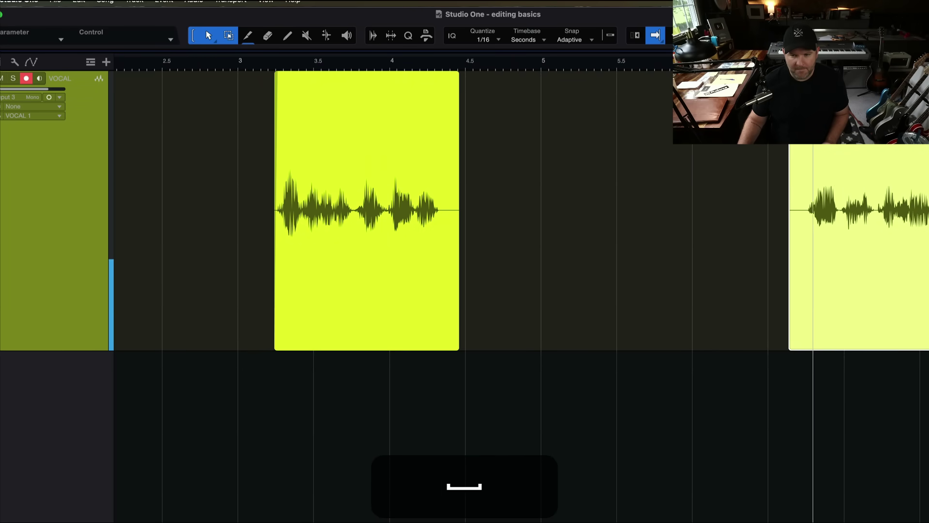
key(space)
Trim some silence from the second clip's start and move the clip against the first clip's end at about 4.45 seconds.
drag(791, 149, 801, 150)
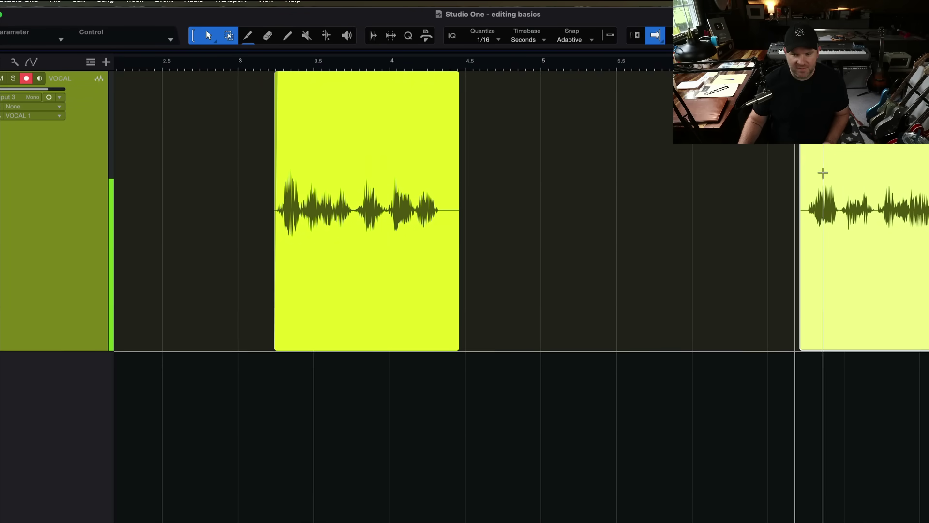
drag(859, 260, 521, 246)
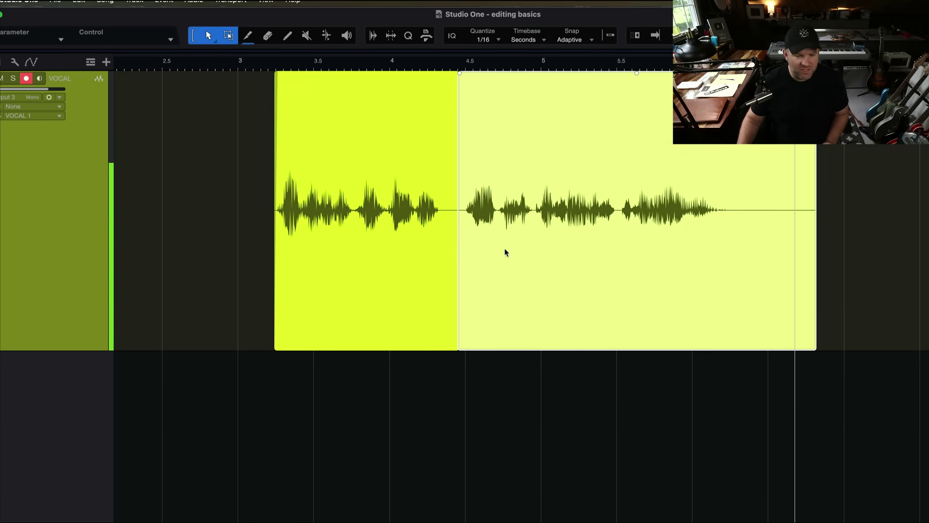
scroll(458, 242, up, 5)
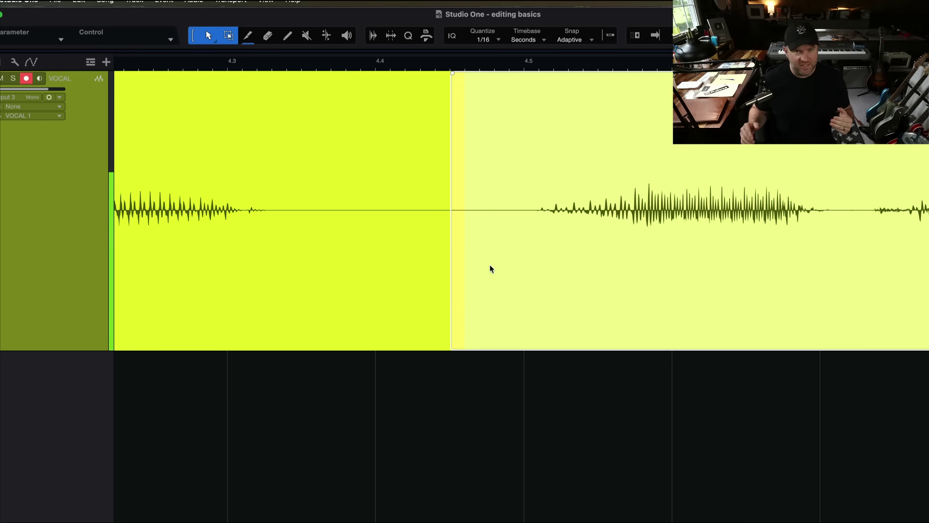
Crossfade the two vocal clips at the join and select each clip in turn to show the overlap.
key(x)
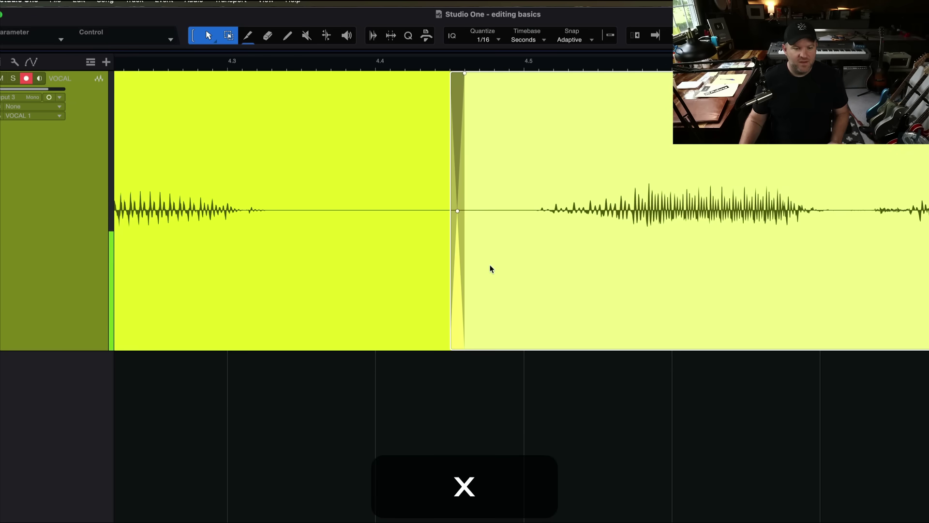
scroll(490, 269, up, 4)
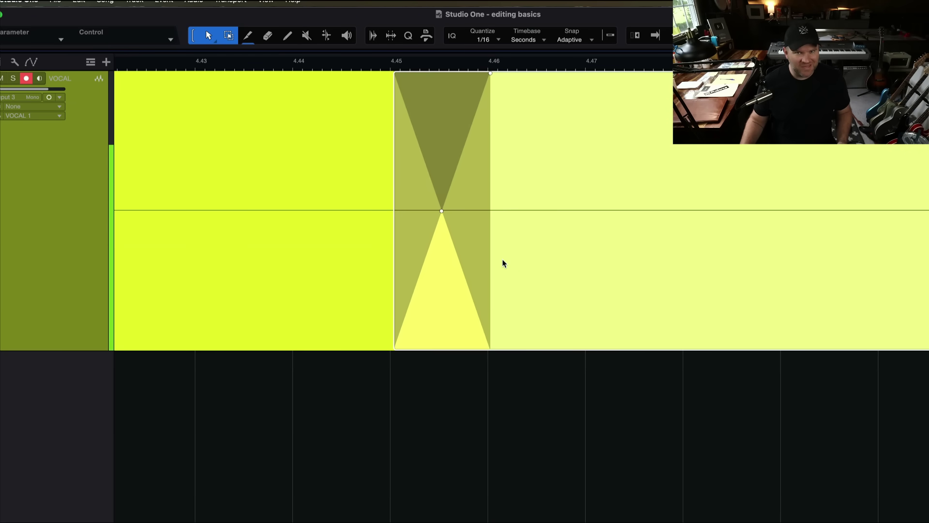
click(279, 202)
click(278, 240)
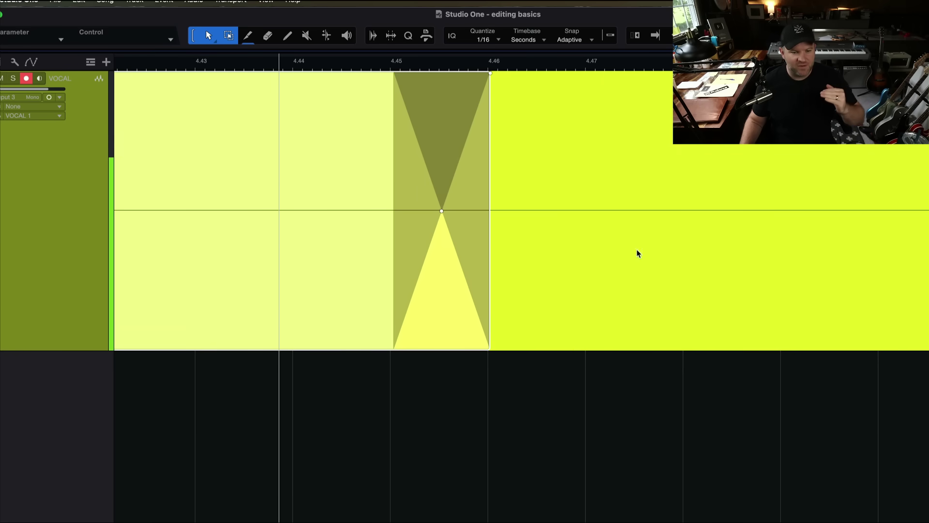
click(691, 267)
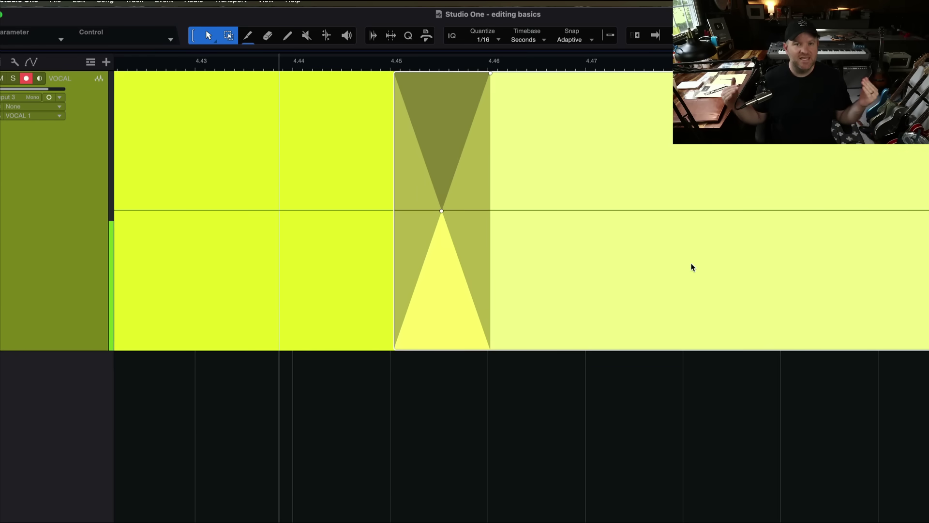
scroll(691, 267, down, 5)
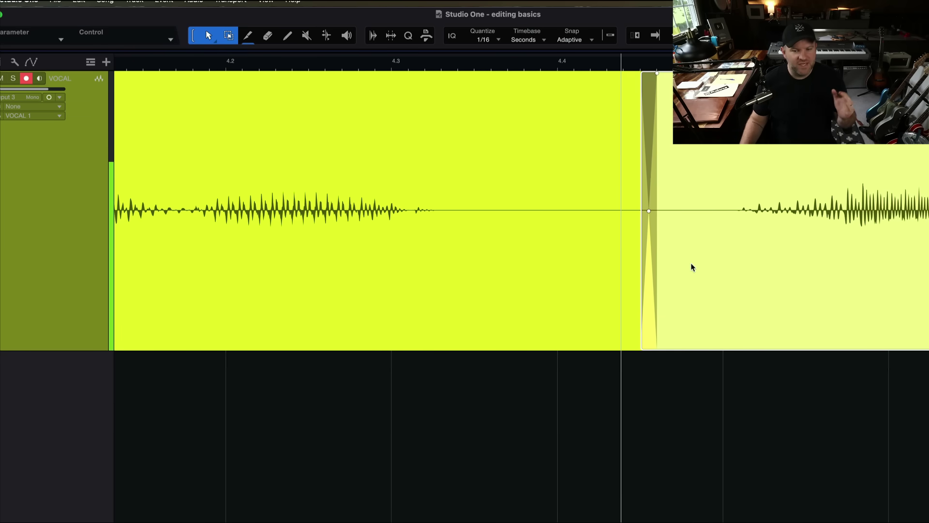
Play toward the crossfaded join from about 4.2 seconds and inspect the waveform around it.
scroll(691, 268, down, 4)
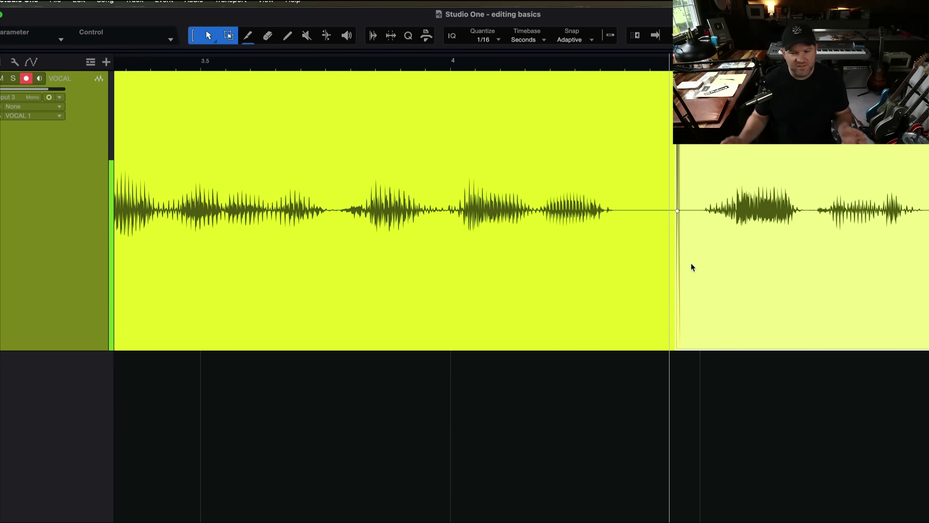
scroll(691, 268, right, 3)
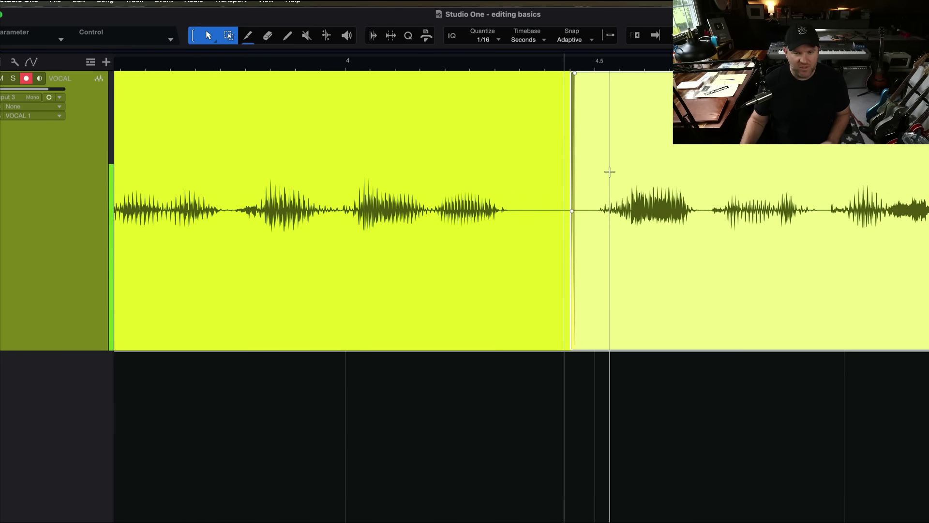
click(465, 64)
scroll(518, 139, up, 4)
scroll(724, 217, right, 5)
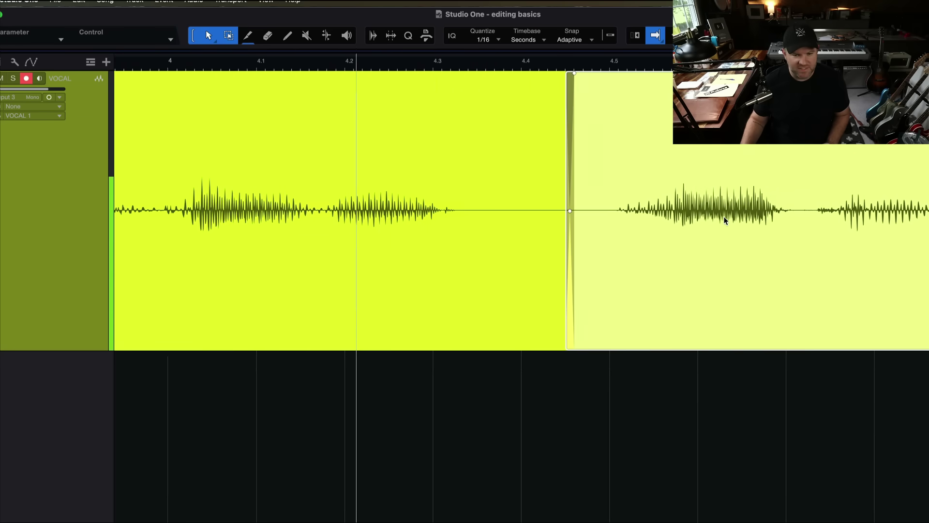
key(space)
key(space)
scroll(661, 221, down, 5)
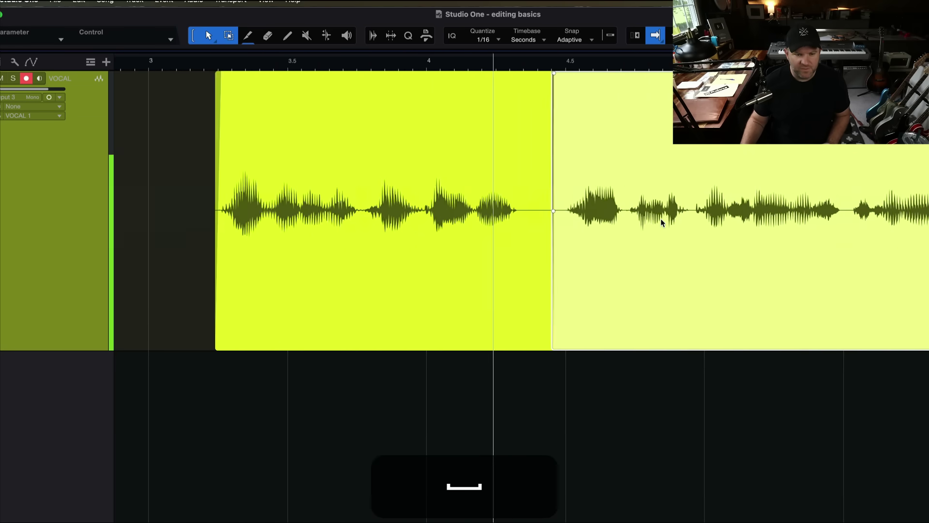
scroll(681, 189, up, 5)
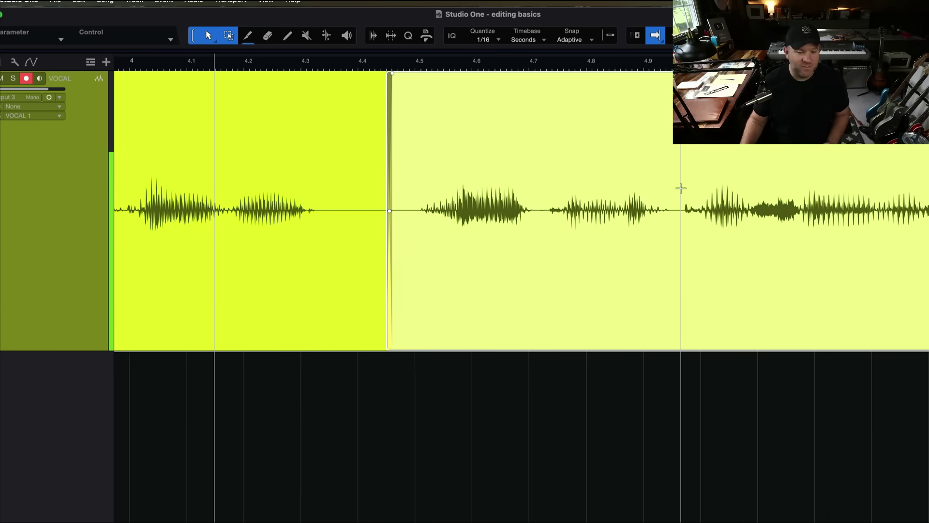
Save the song and play the joined phrases, replaying the second one from about 5.4 seconds.
key(super+s)
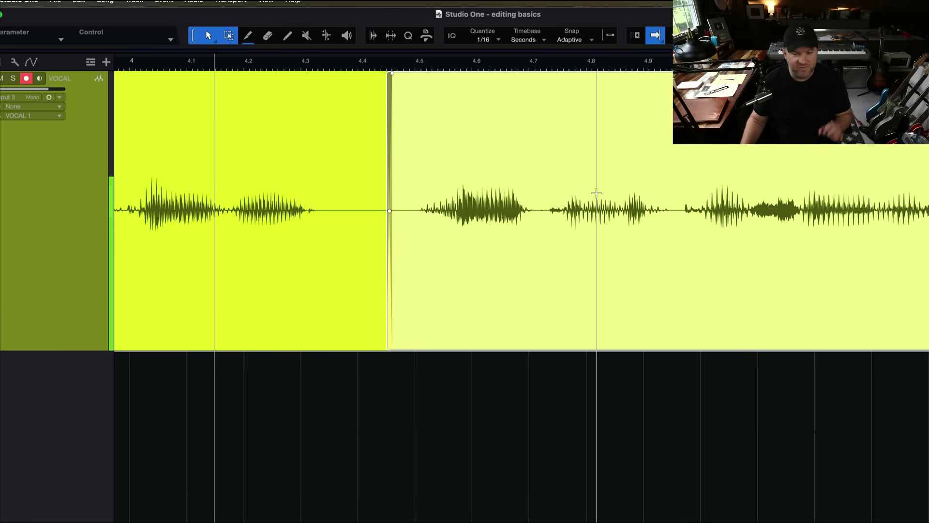
key(space)
scroll(597, 193, down, 4)
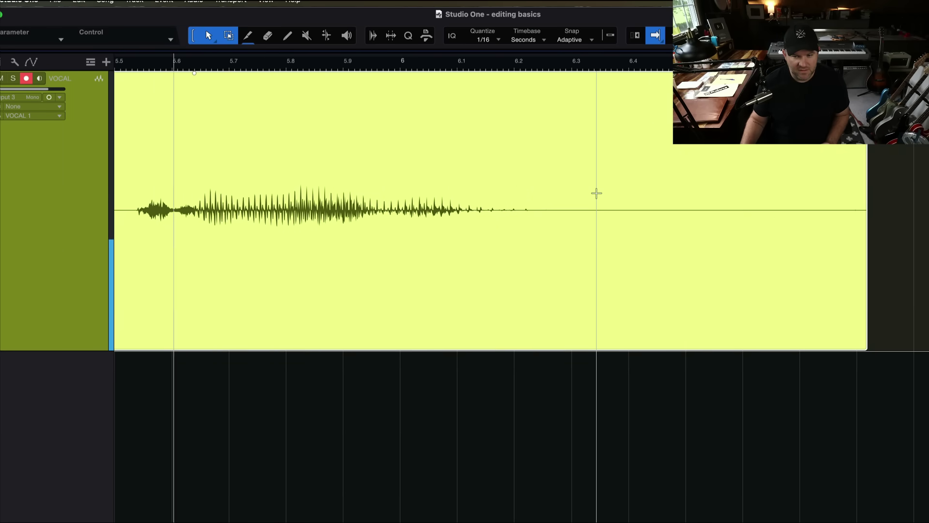
key(space)
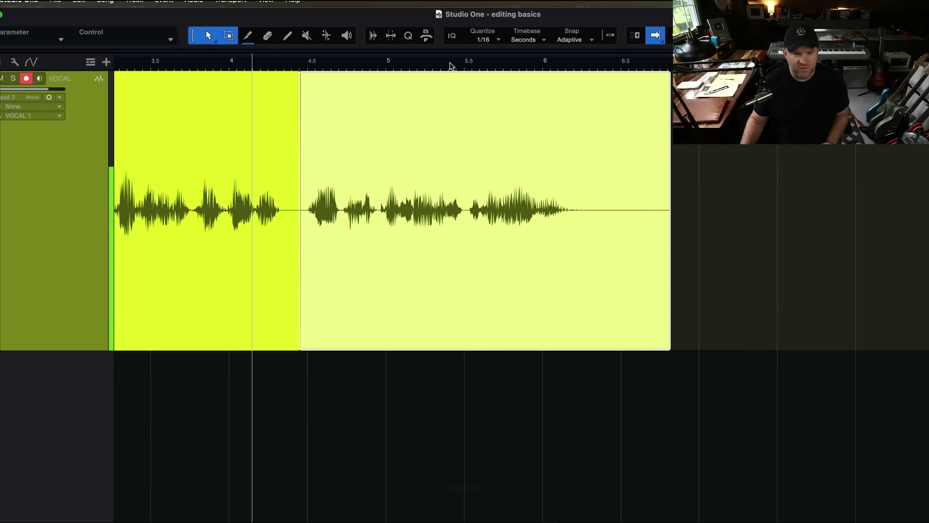
drag(448, 64, 441, 152)
key(space)
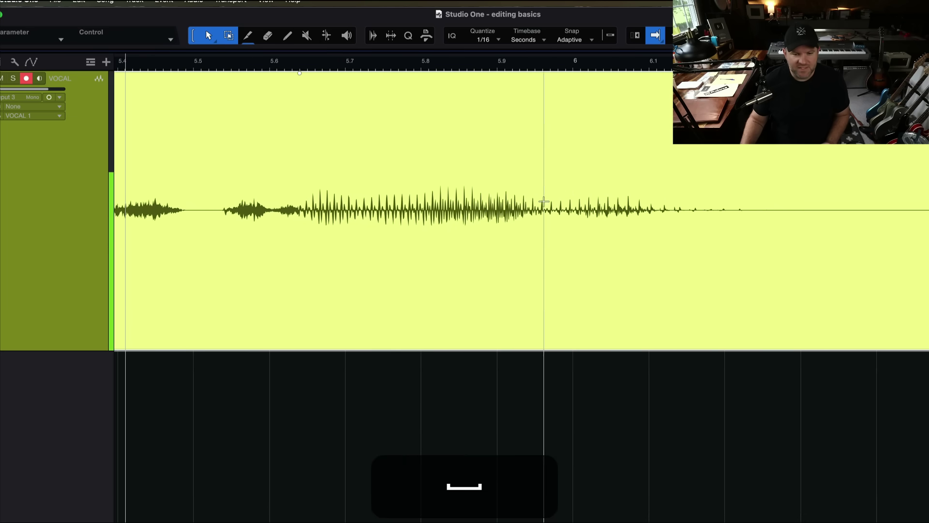
Delete the silence between about 5.49 and 5.54 seconds in the second phrase and move the remaining clip earlier to close the gap.
scroll(467, 207, down, 3)
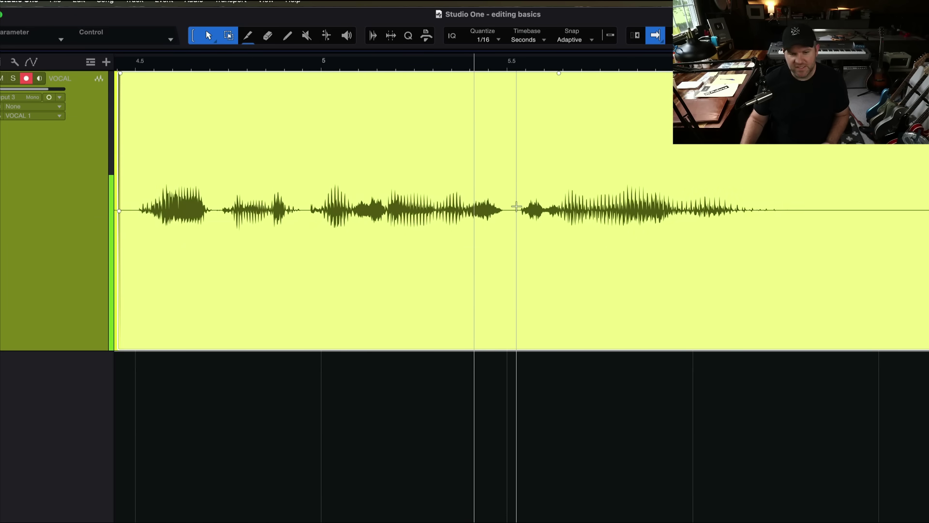
scroll(516, 206, up, 4)
drag(460, 192, 535, 193)
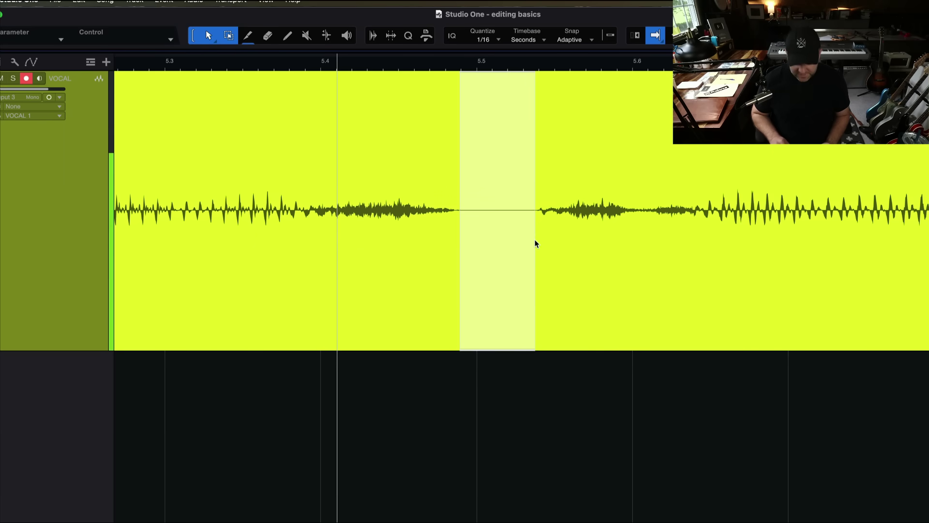
key(BackSpace)
drag(605, 242, 536, 244)
Crossfade the new join at about 5.49 seconds and play the passage from about 4.8 seconds.
key(x)
scroll(553, 271, down, 6)
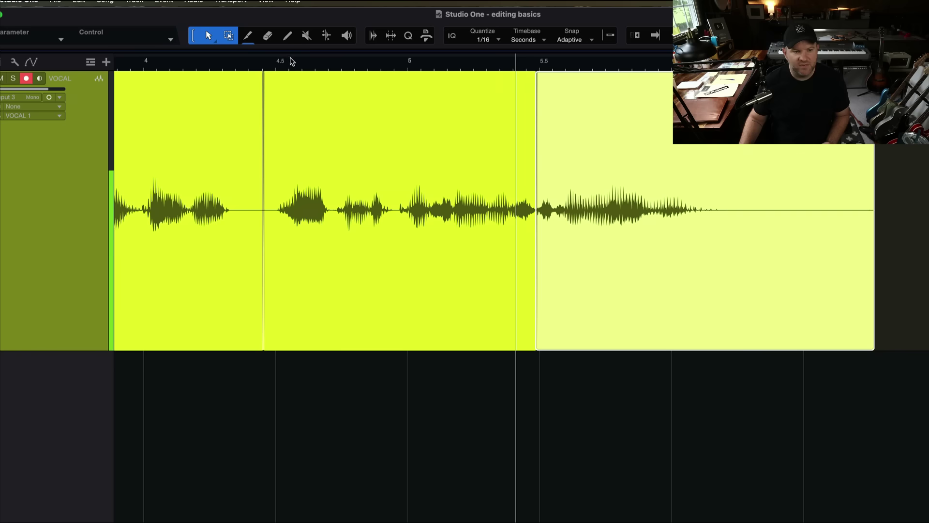
click(291, 61)
key(space)
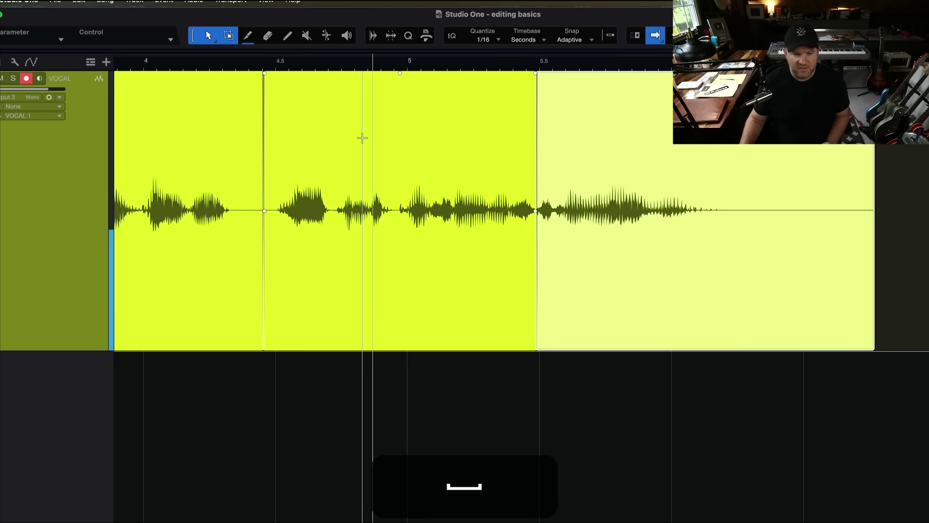
Move the last clip slightly later to narrow its crossfade at about 5.49 seconds, and play the passage.
scroll(606, 231, up, 8)
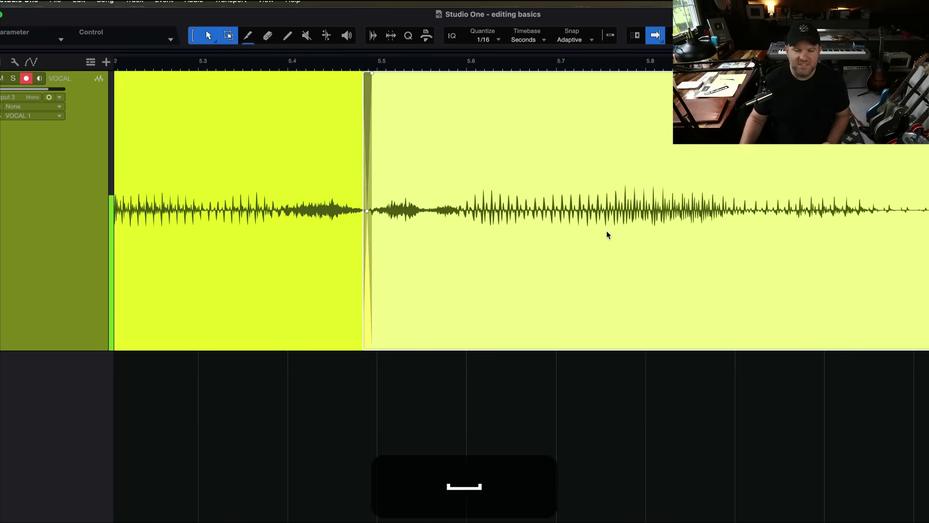
scroll(372, 250, left, 10)
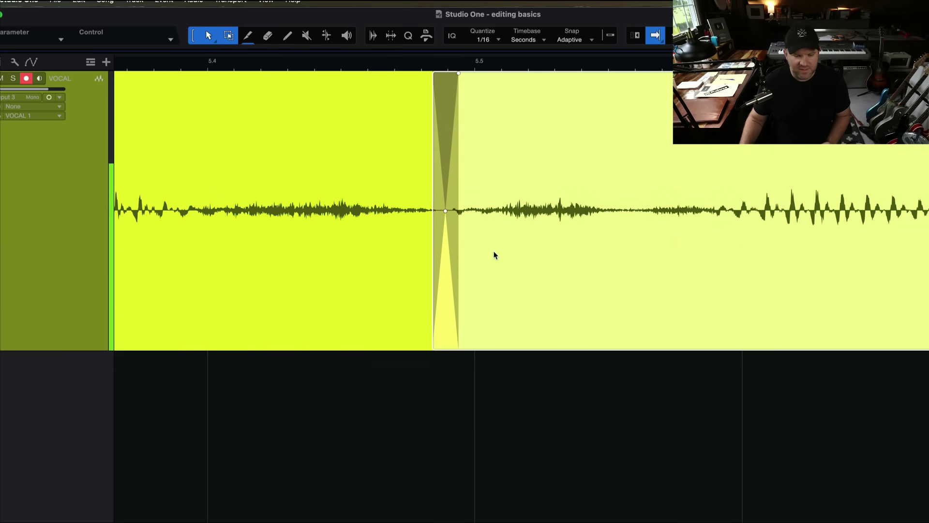
drag(495, 255, 513, 252)
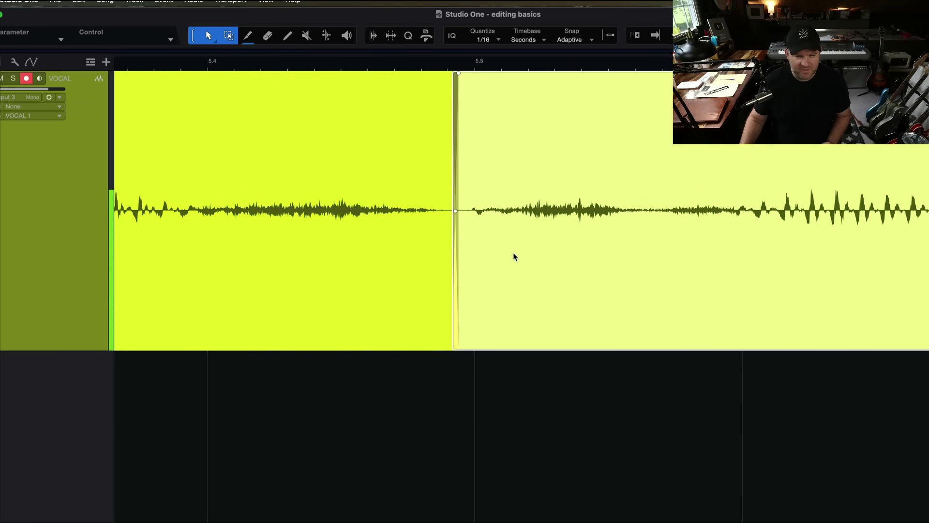
key(space)
scroll(512, 275, down, 9)
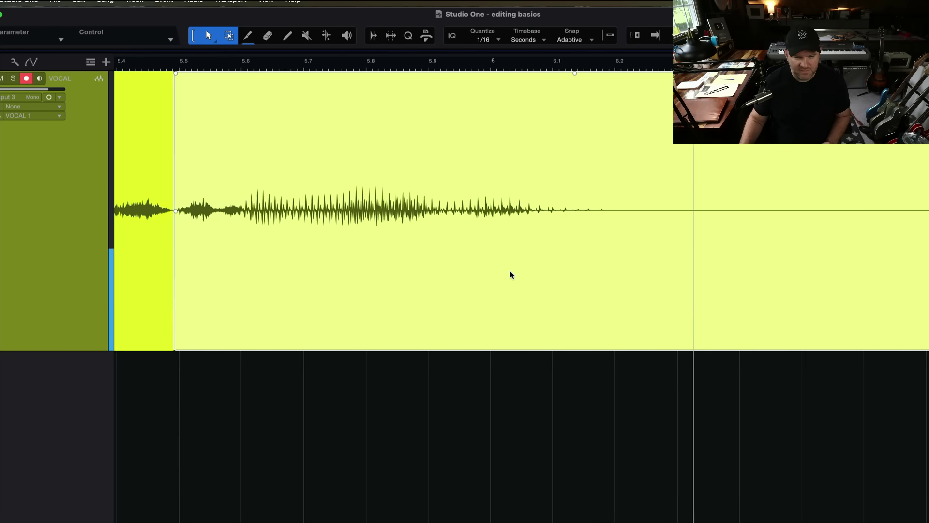
key(space)
scroll(467, 267, up, 8)
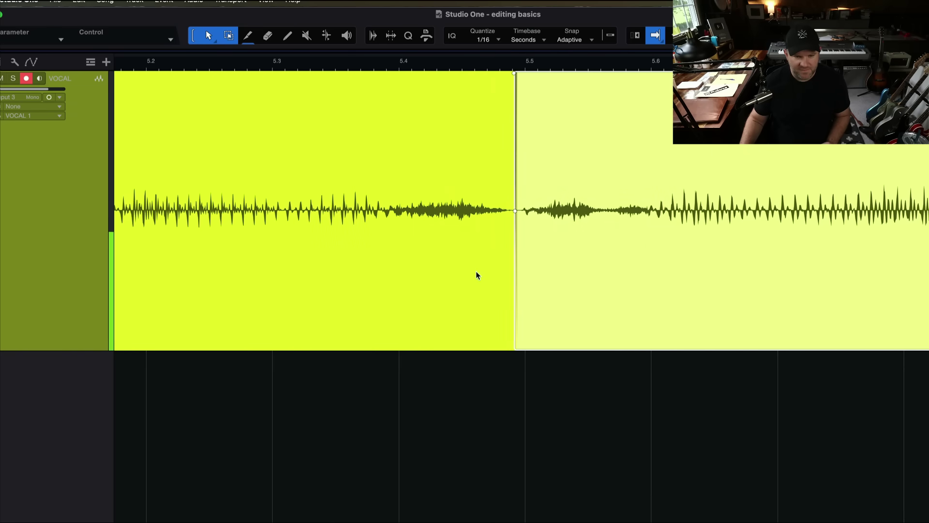
Undo the last clip's moves, crossfade and silence deletion at about 5.49 seconds, and play the restored passage.
key(super+z)
key(super+z)
key(super+z)
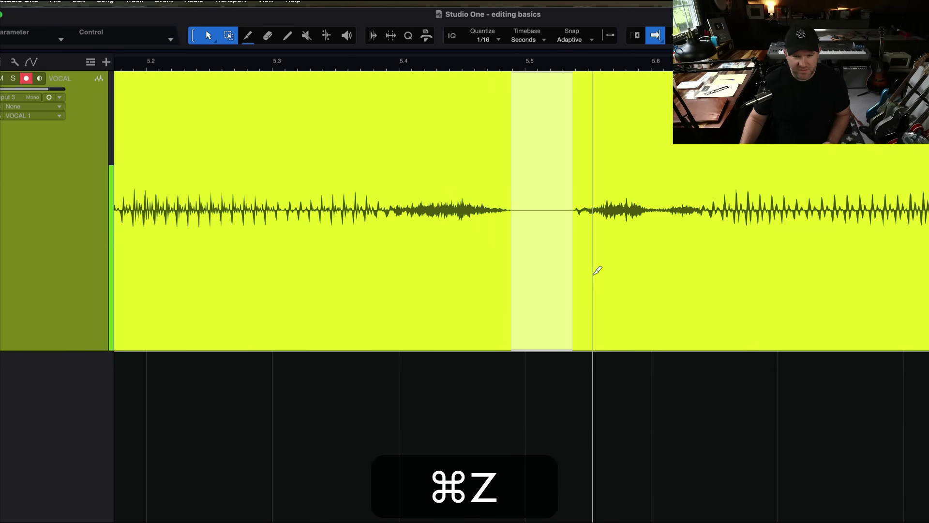
key(super+space)
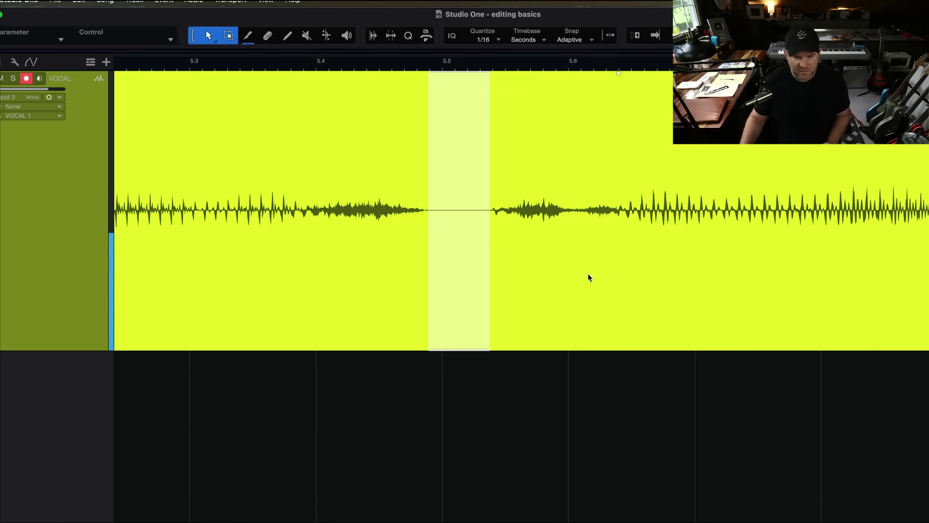
key(space)
scroll(544, 265, up, 7)
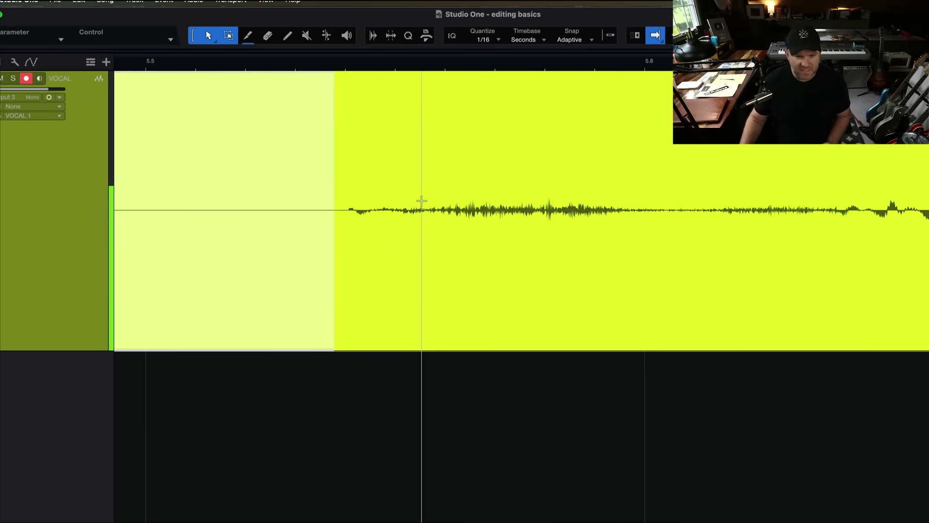
scroll(421, 200, down, 5)
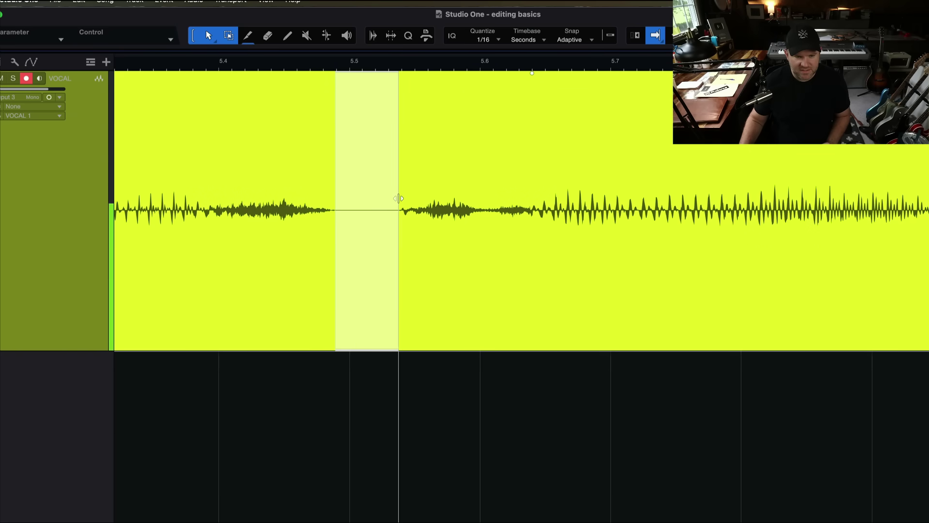
Delete the silence between about 5.49 and 5.54 seconds and trim the start of the last clip to about 5.56 seconds.
click(327, 141)
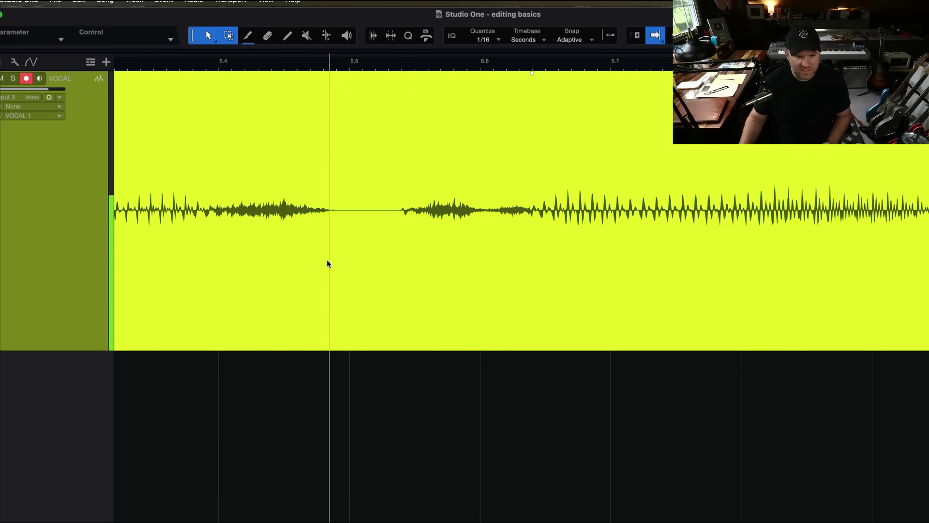
drag(334, 155, 402, 151)
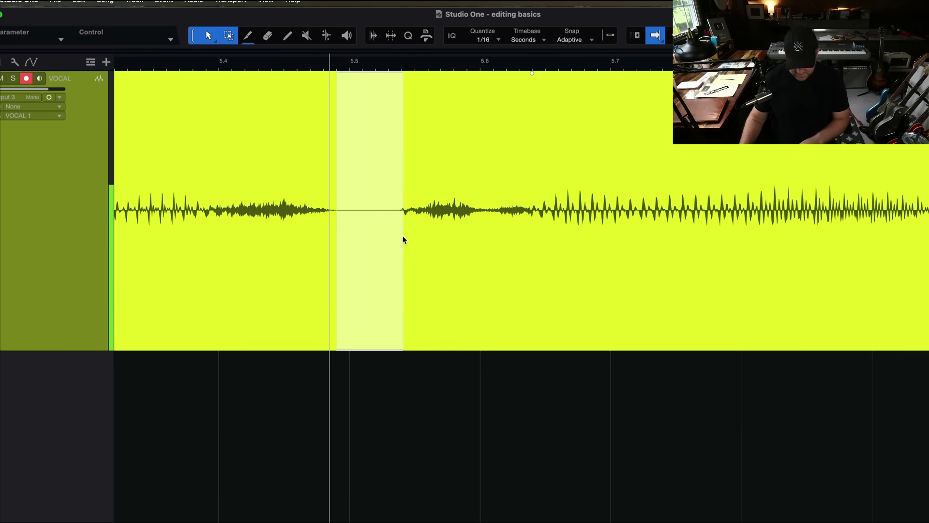
key(BackSpace)
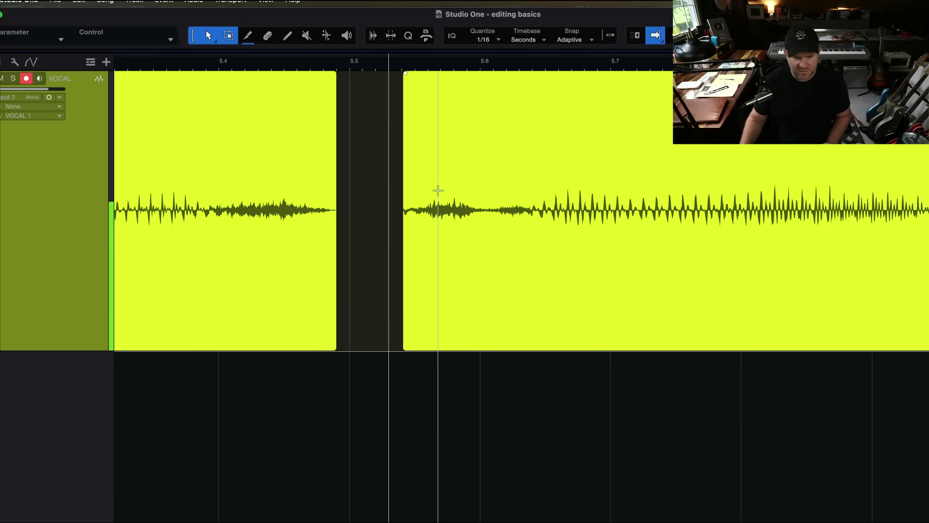
key(space)
drag(404, 190, 428, 191)
drag(430, 153, 432, 154)
Move the trimmed last clip earlier to close the gap and crossfade the join at about 5.49 seconds.
key(space)
key(space)
key(space)
key(space)
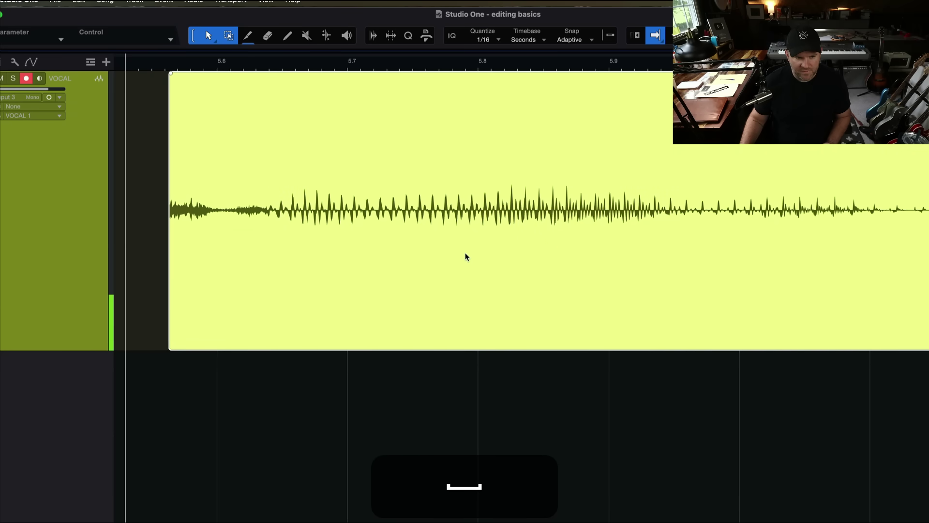
scroll(466, 254, down, 5)
drag(449, 256, 404, 262)
key(x)
scroll(378, 273, down, 5)
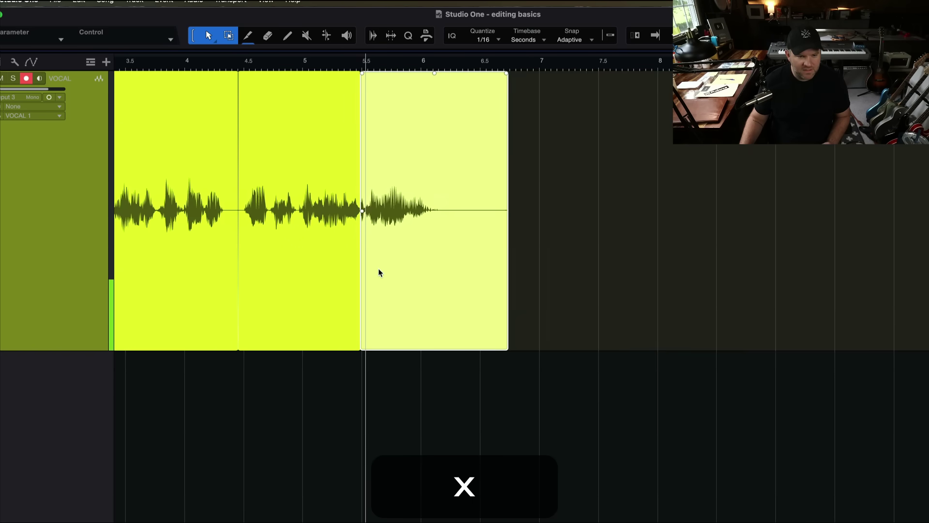
Play the newly crossfaded passage from about 4.92 seconds.
key(space)
click(293, 64)
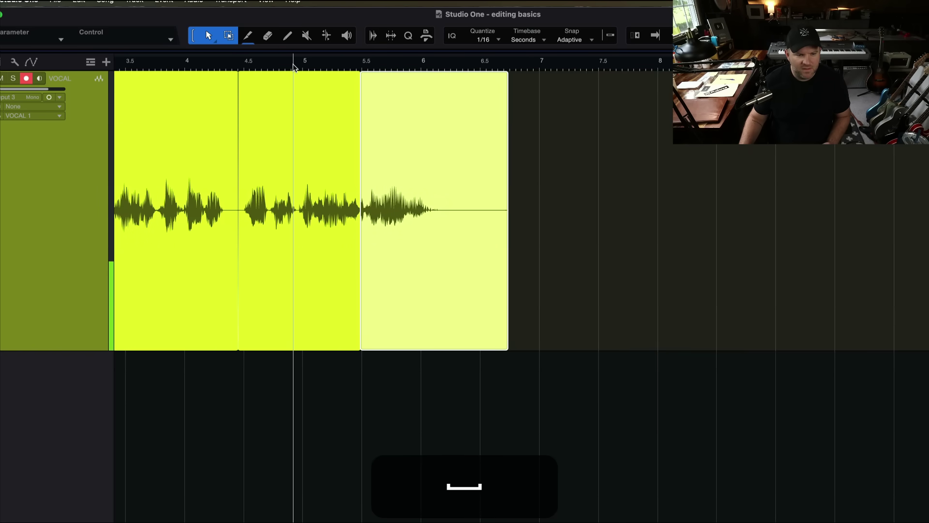
key(f)
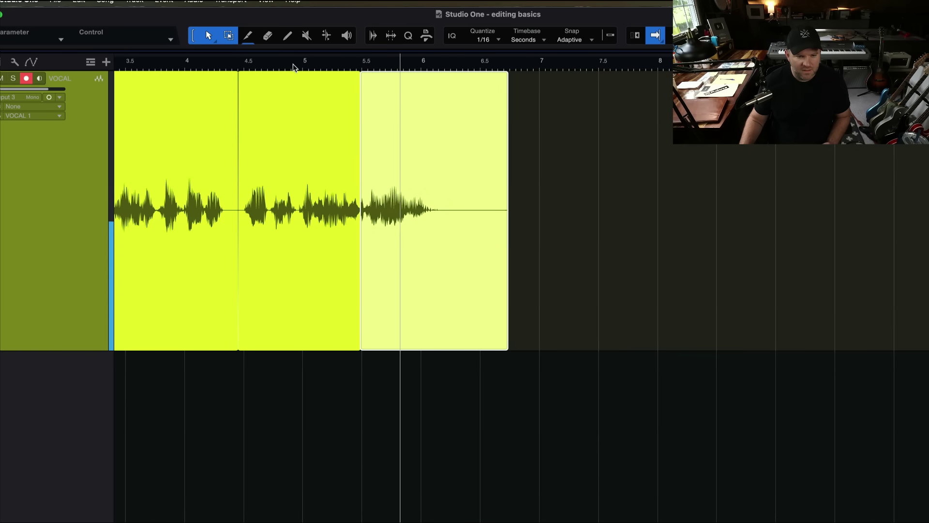
key(space)
Shift the last clip slightly later to start at about 5.489 seconds, and play the passage.
scroll(333, 230, up, 8)
scroll(333, 231, up, 3)
scroll(356, 227, right, 5)
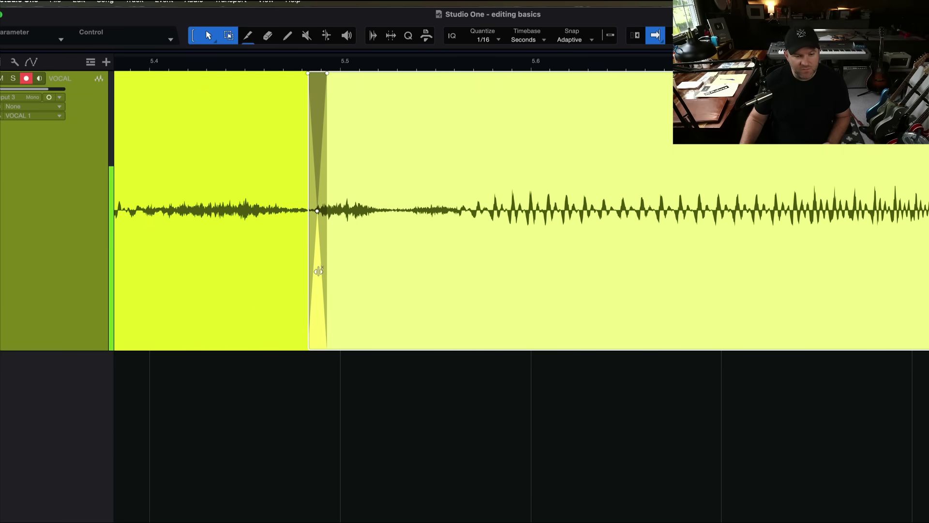
mouse_move(318, 271)
mouse_down()
mouse_move(289, 267)
mouse_move(329, 267)
mouse_up()
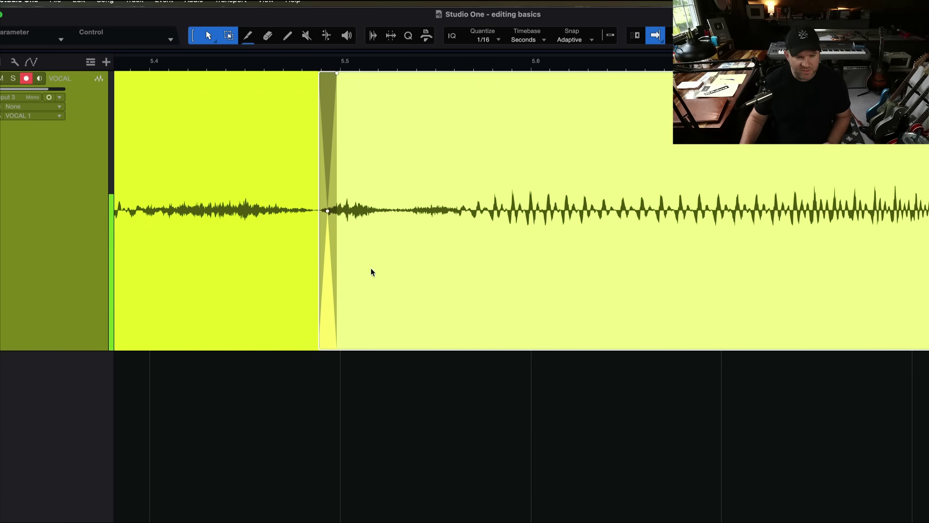
key(space)
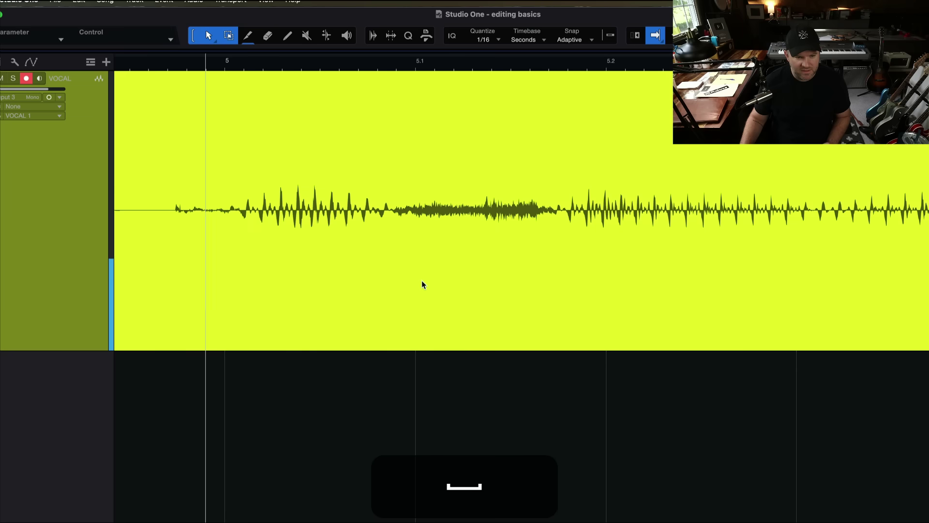
key(space)
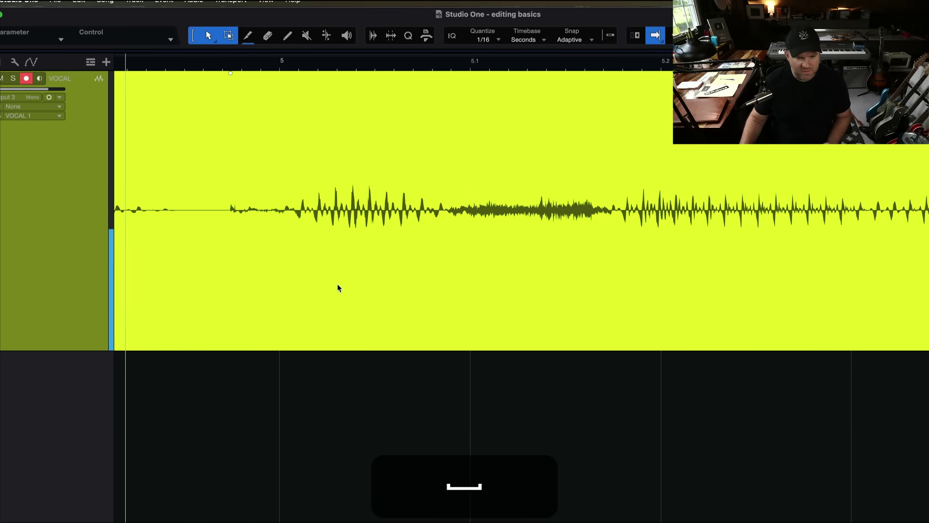
Shift the last clip further to start at about 5.495 seconds and replay the passage.
scroll(338, 283, down, 3)
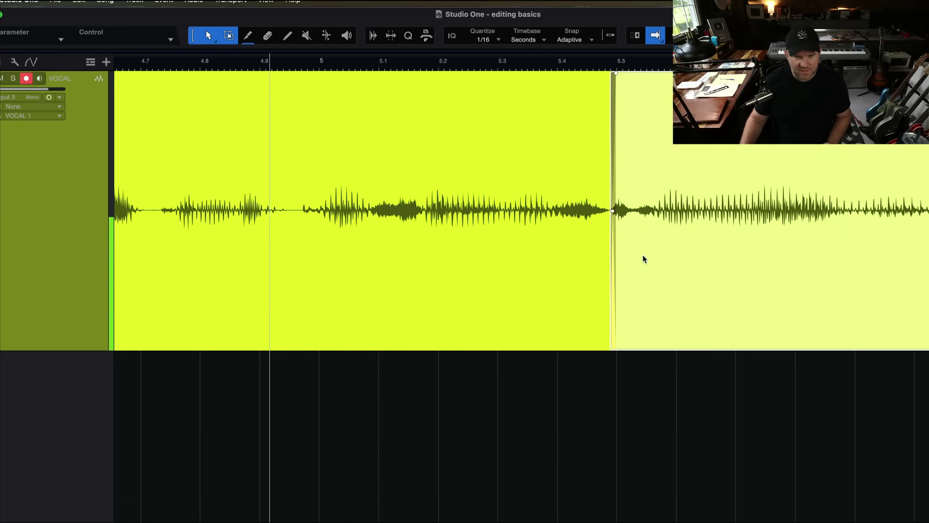
scroll(643, 255, up, 4)
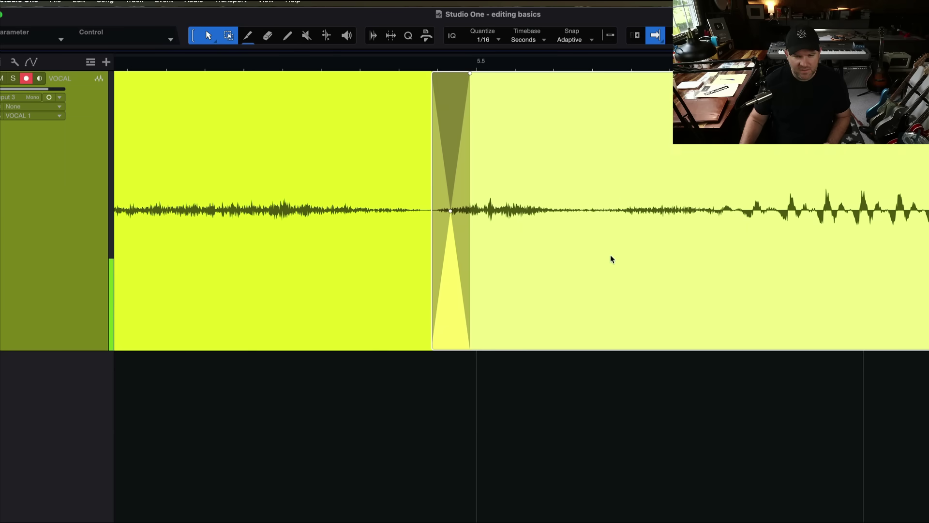
drag(442, 279, 467, 280)
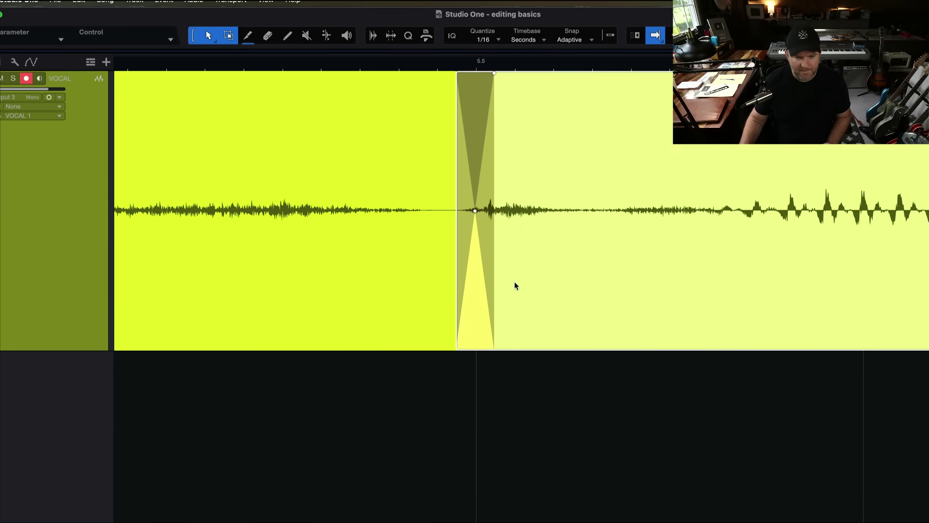
key(space)
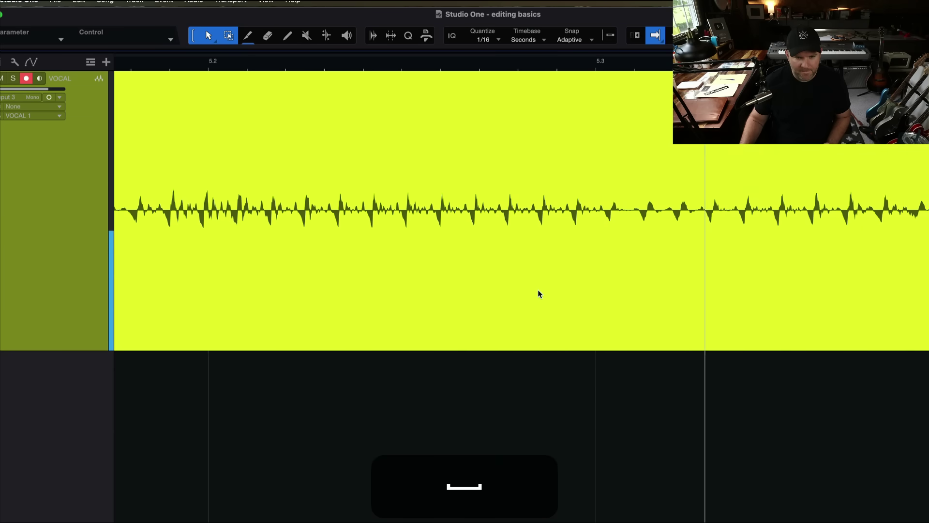
scroll(537, 234, down, 2)
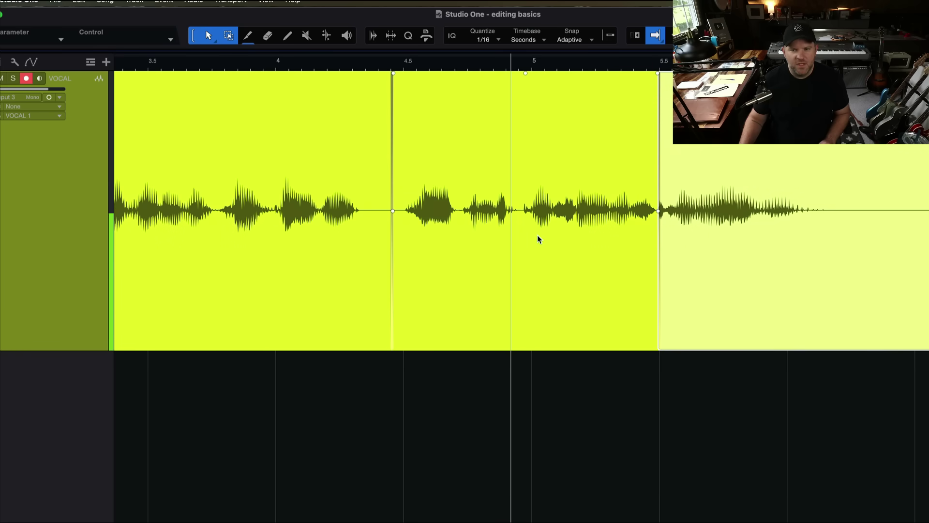
Demonstrate the Autoscroll toggle and leave Autoscroll turned off.
scroll(528, 226, up, 3)
key(ctrl)
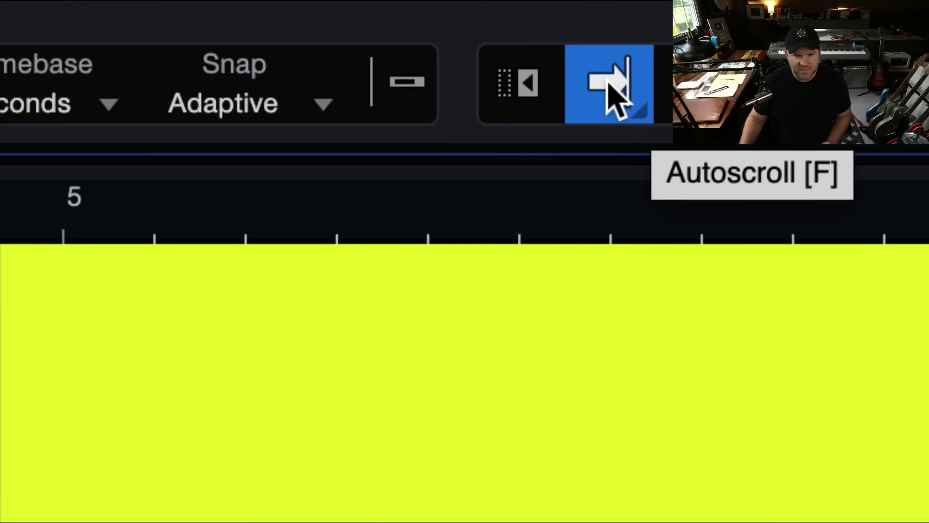
click(608, 82)
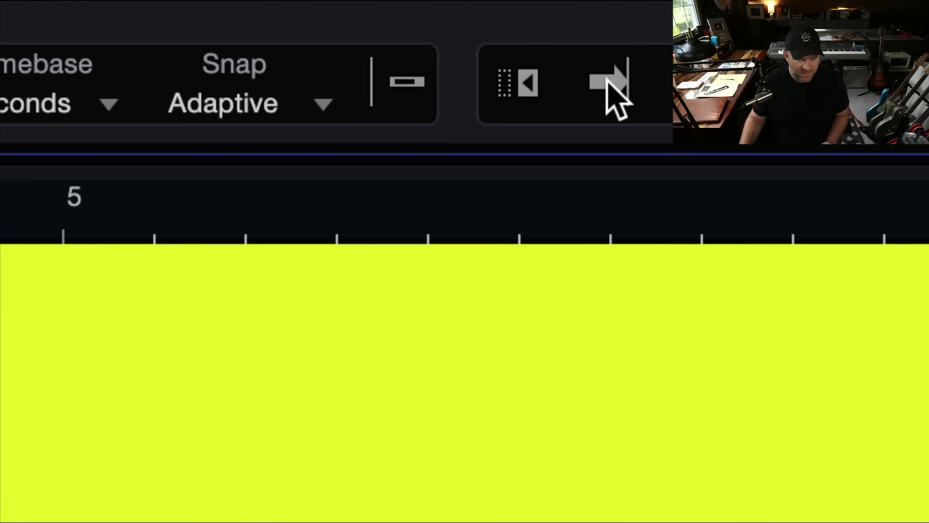
click(608, 87)
click(600, 94)
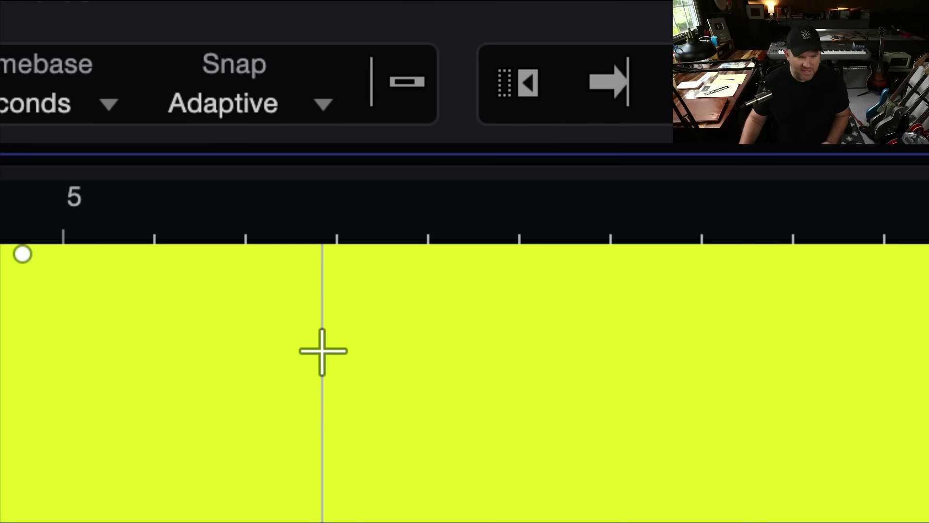
Play across the crossfaded join from about 5.41 seconds with Autoscroll off.
scroll(408, 387, down, 10)
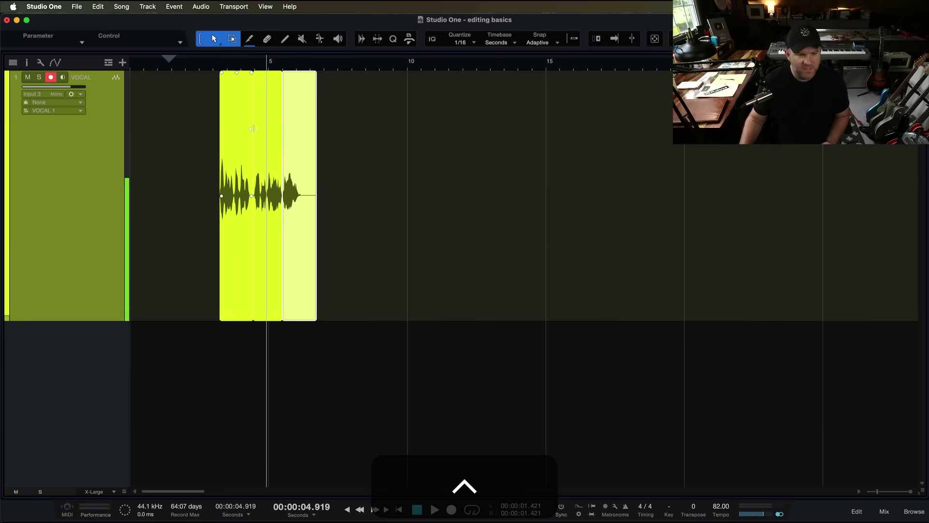
scroll(261, 153, up, 15)
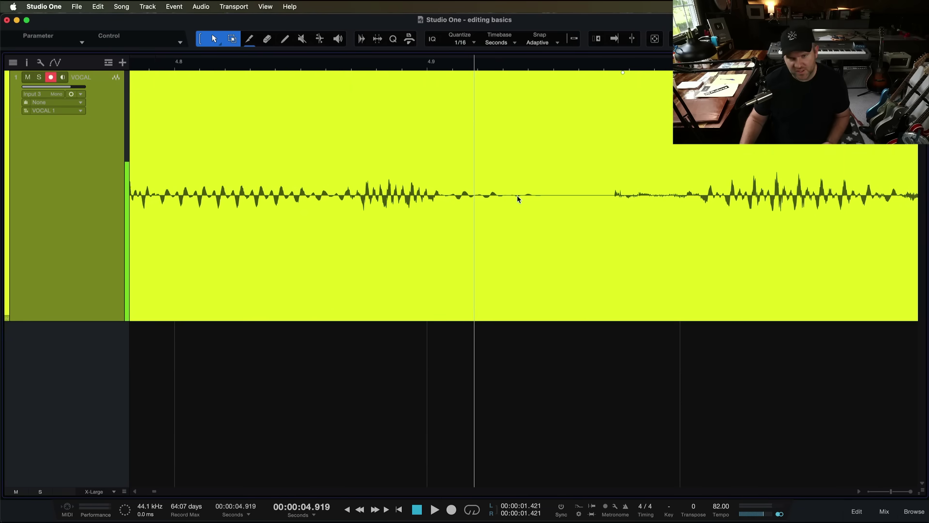
scroll(517, 197, up, 2)
key(f)
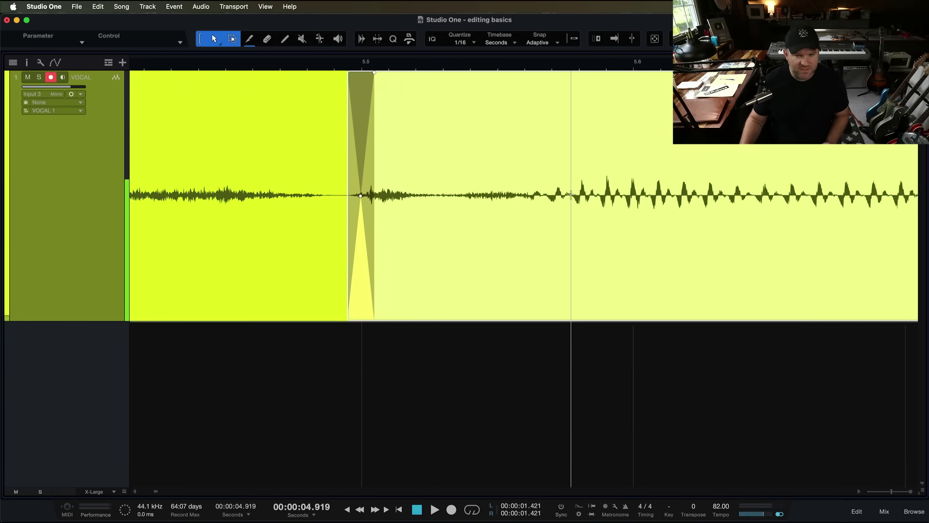
scroll(400, 79, left, 4)
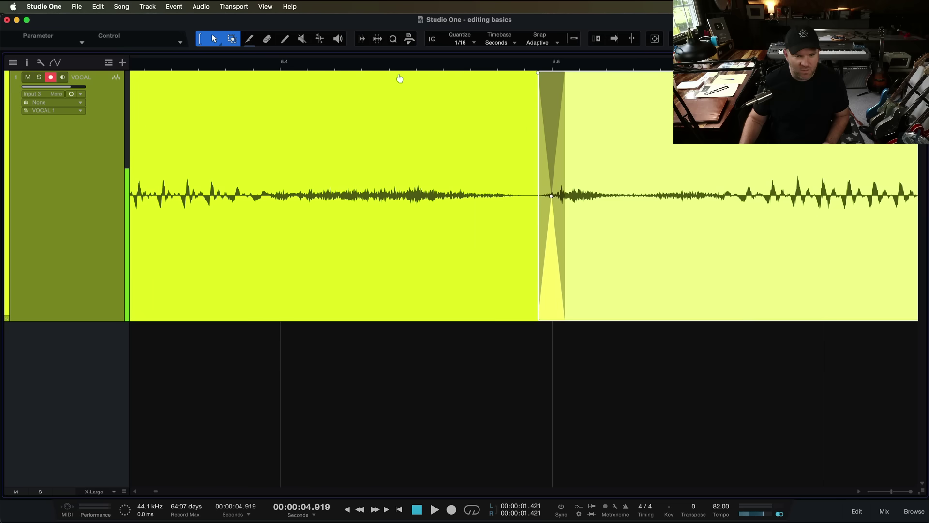
click(307, 66)
key(space)
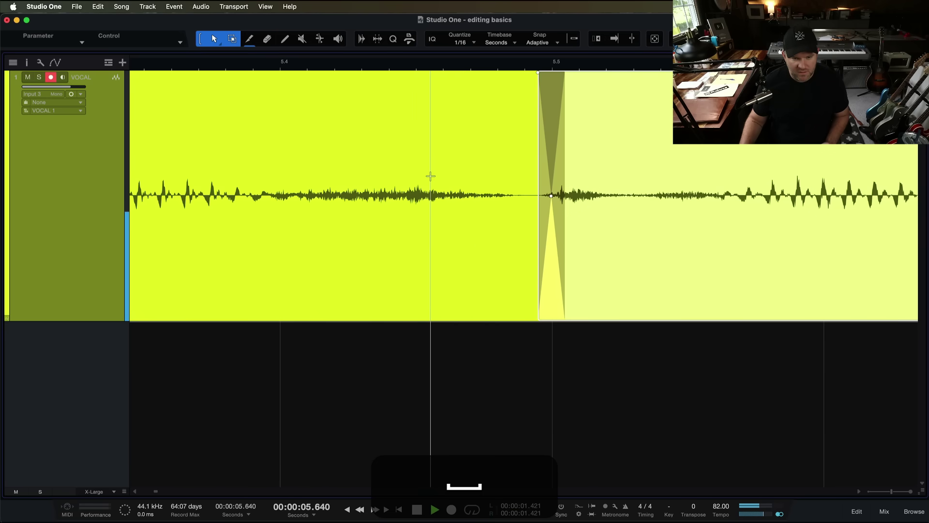
key(space)
scroll(390, 219, down, 5)
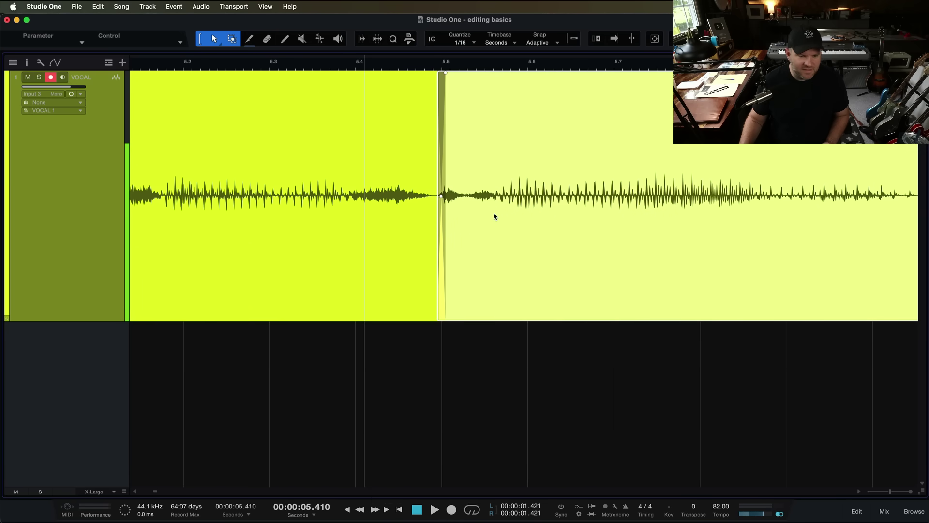
Undo the trimming, moves, crossfade and silence deletion at about 5.49 seconds in the second phrase.
key(super+z)
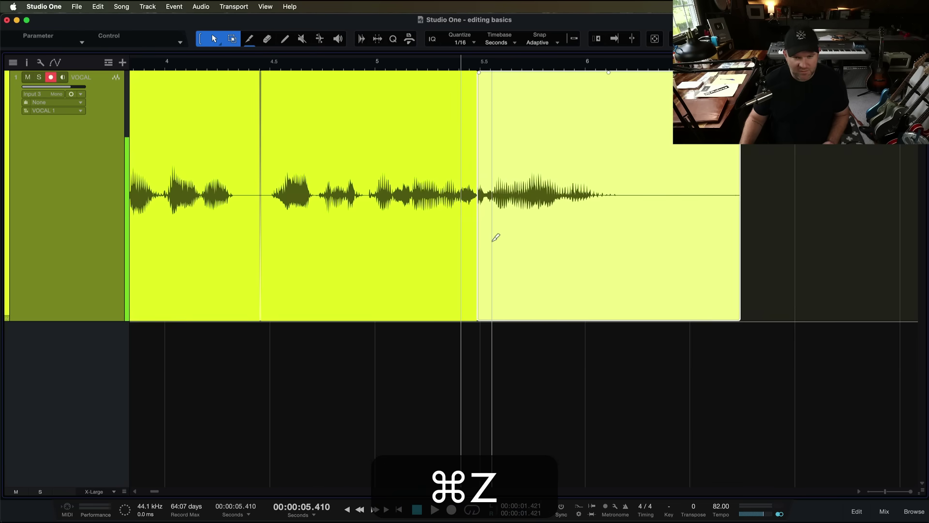
key(super+z)
key(super+z)
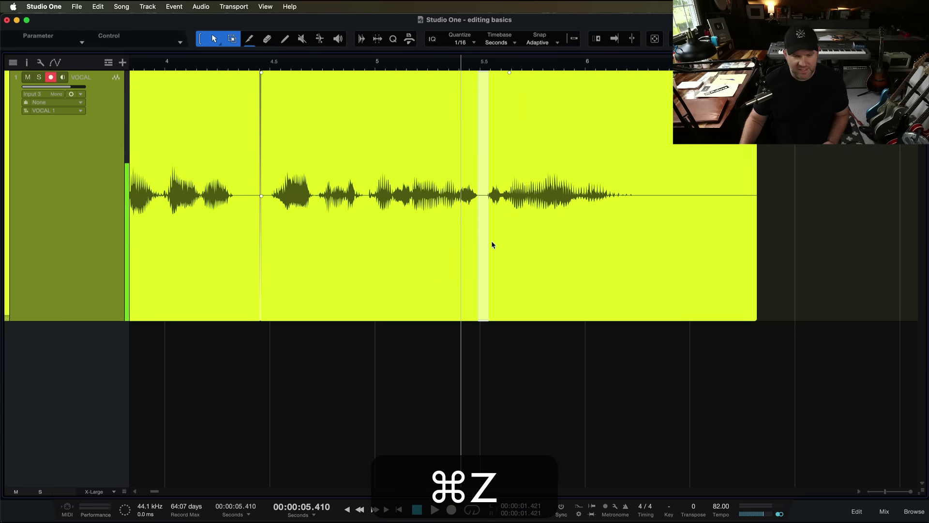
Select the restored second phrase, play it from about 5.05 seconds and save the song.
click(512, 236)
key(space)
click(383, 66)
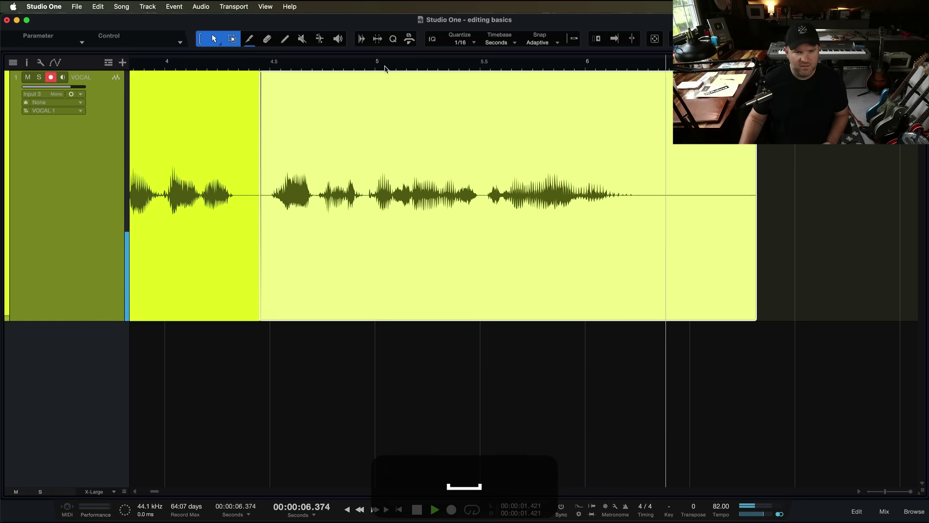
key(space)
scroll(468, 244, down, 5)
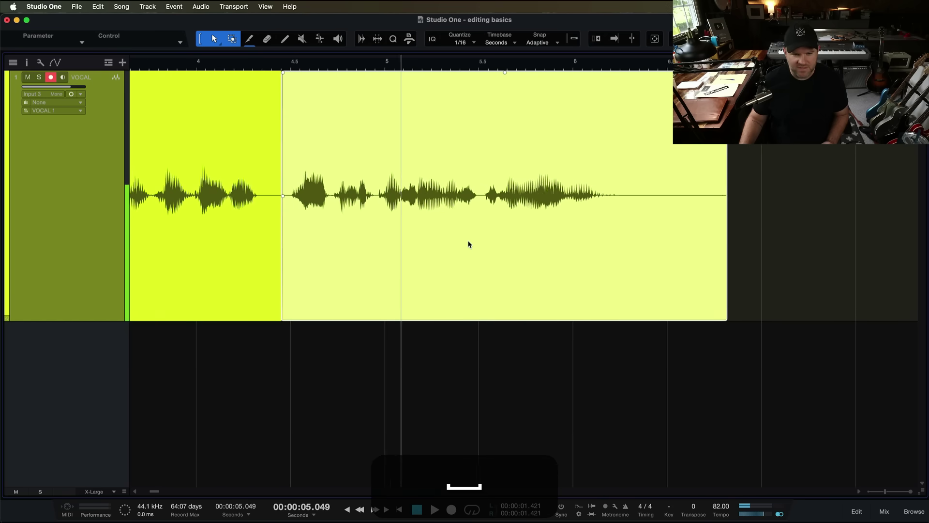
key(super+s)
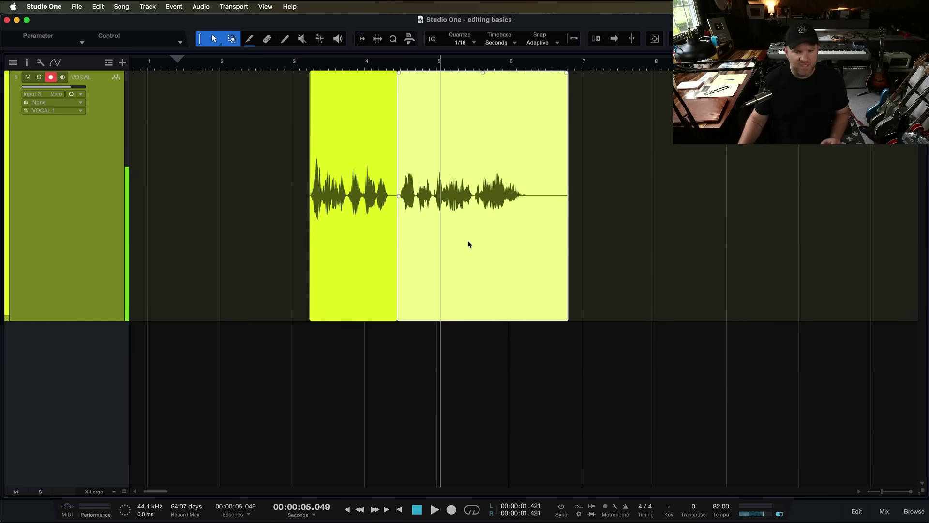
Trim the silence from the end of the second phrase so it ends at about 6.25 seconds.
scroll(517, 197, up, 5)
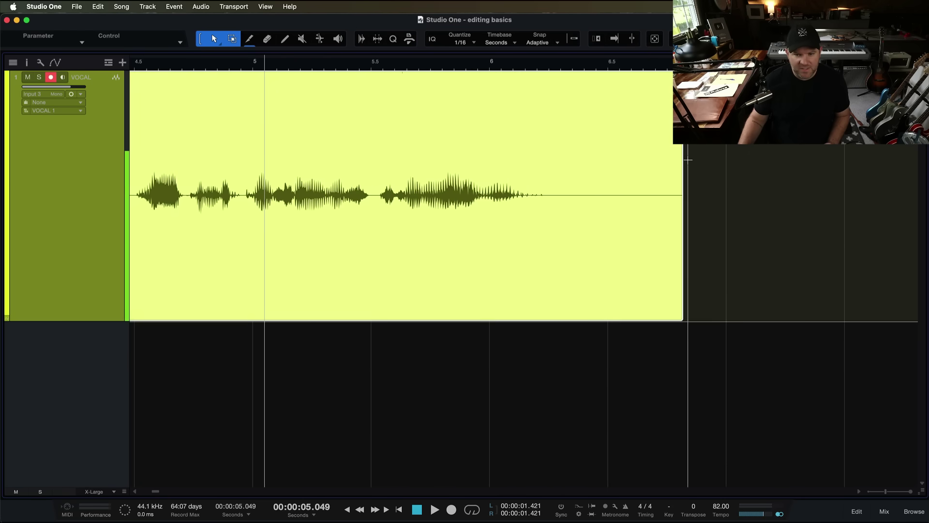
drag(683, 167, 550, 178)
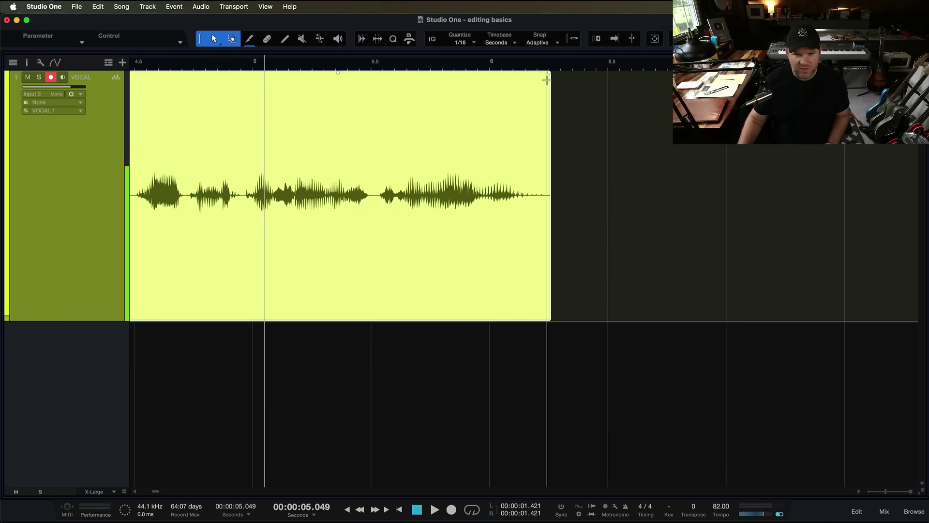
scroll(536, 201, down, 5)
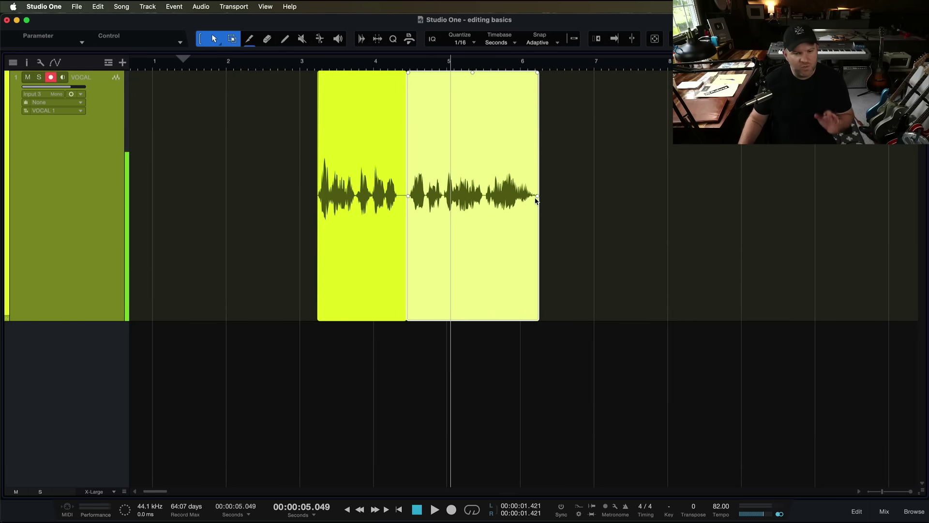
Play both phrases from about 3.19 seconds and save the song.
click(315, 62)
key(space)
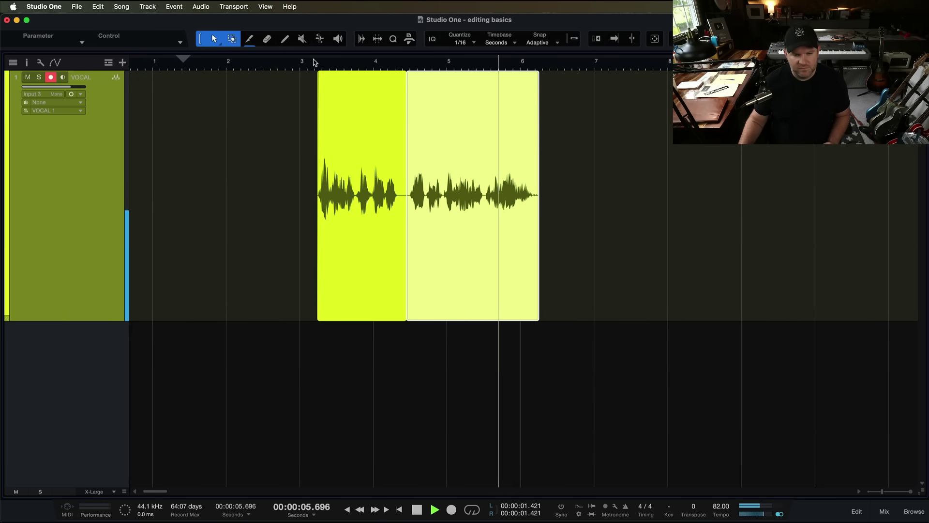
key(space)
key(super+s)
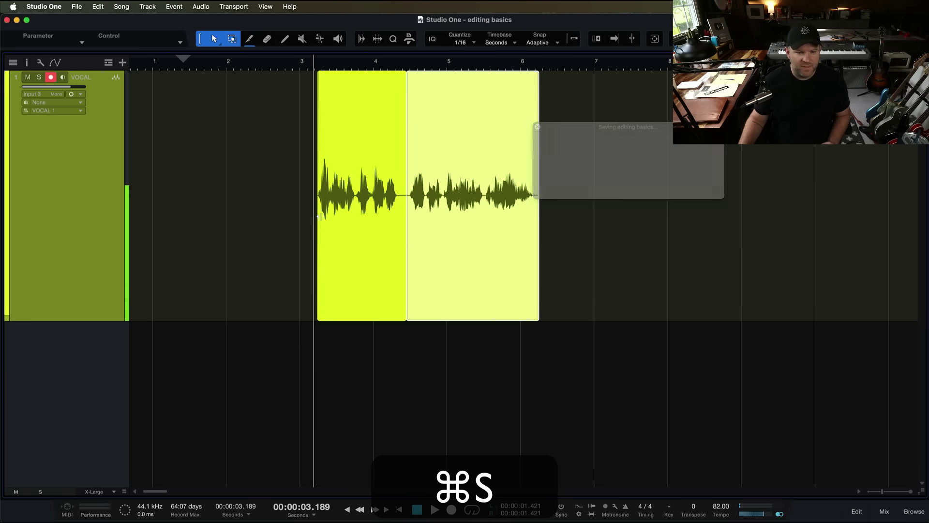
Try moving the second phrase about 0.8 seconds to the right, and undo the edits back to the full three-phrase vocal take.
drag(467, 271, 526, 273)
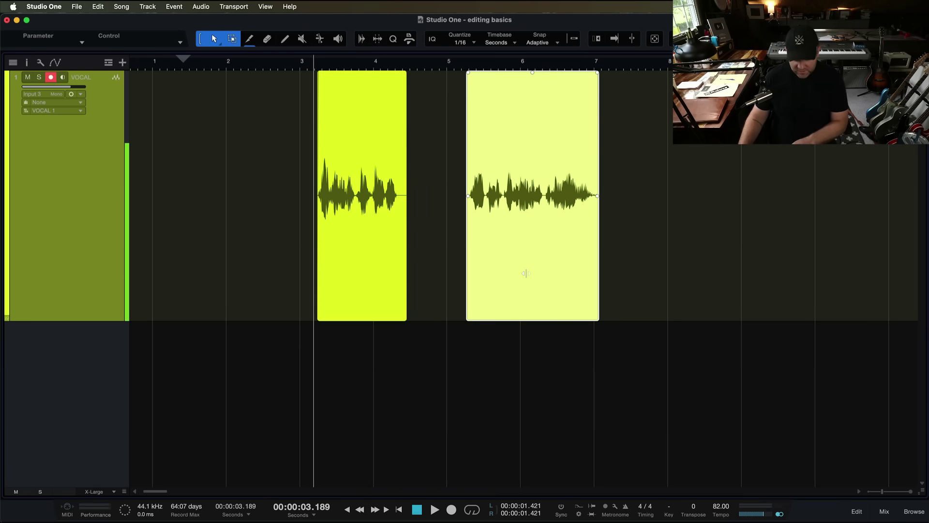
key(BackSpace)
drag(410, 210, 723, 211)
key(z)
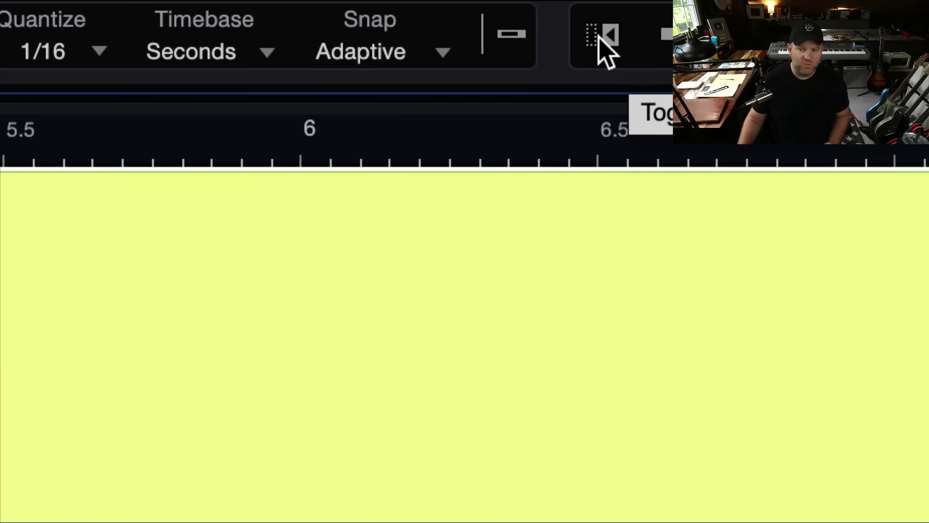
Turn on Ripple Edit and play the full vocal take from about 3.87 seconds.
click(603, 38)
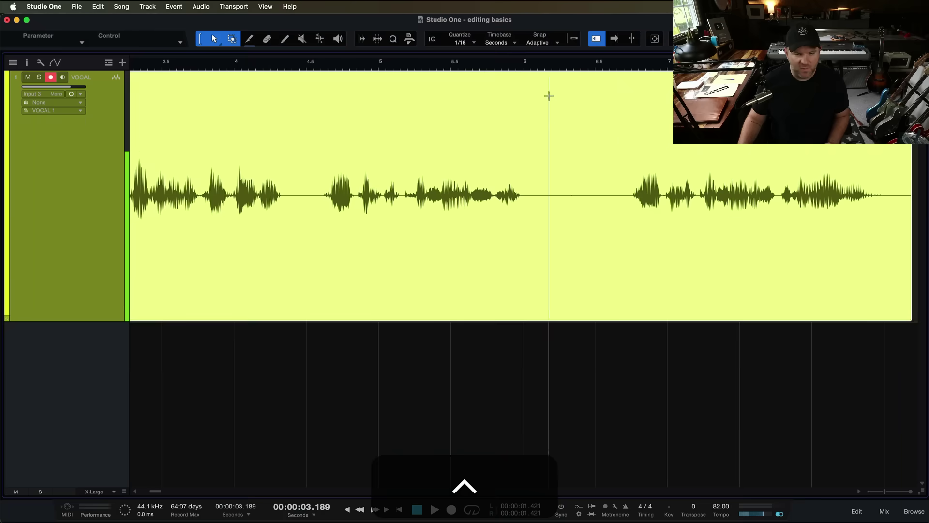
click(215, 63)
key(space)
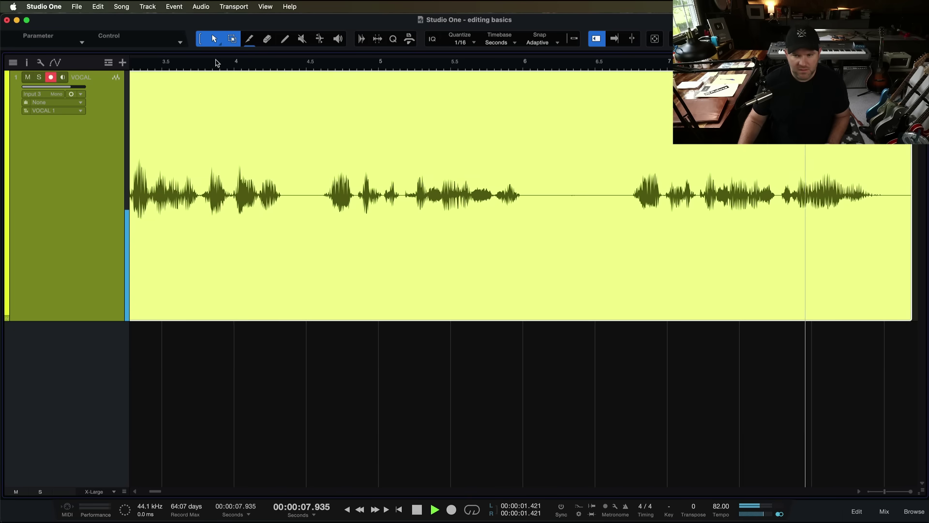
key(space)
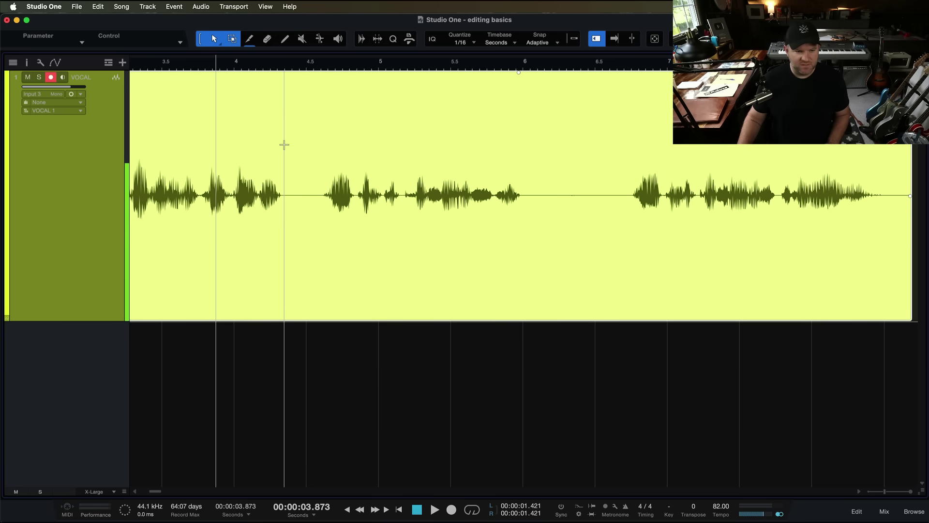
Ripple-delete the middle phrase from about 4.35 to 6.73 seconds and crossfade the join between the remaining phrases.
drag(284, 137, 628, 140)
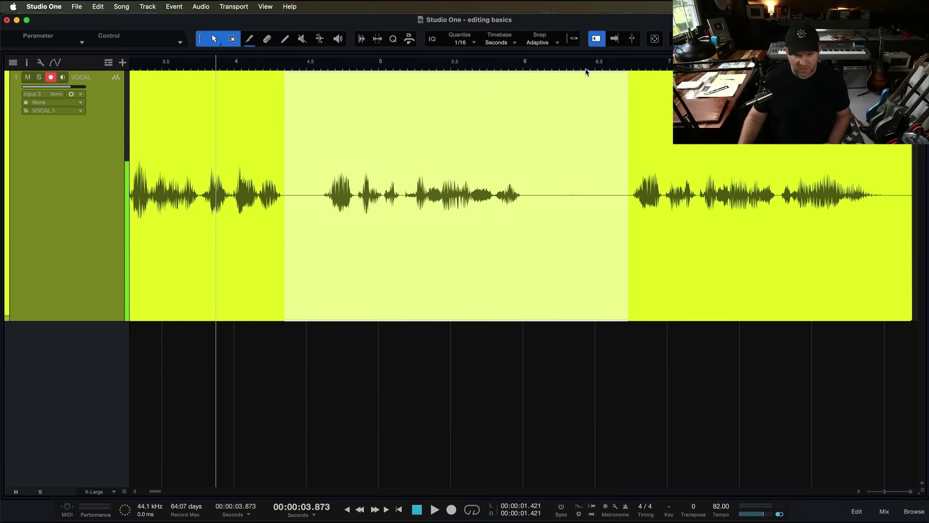
key(BackSpace)
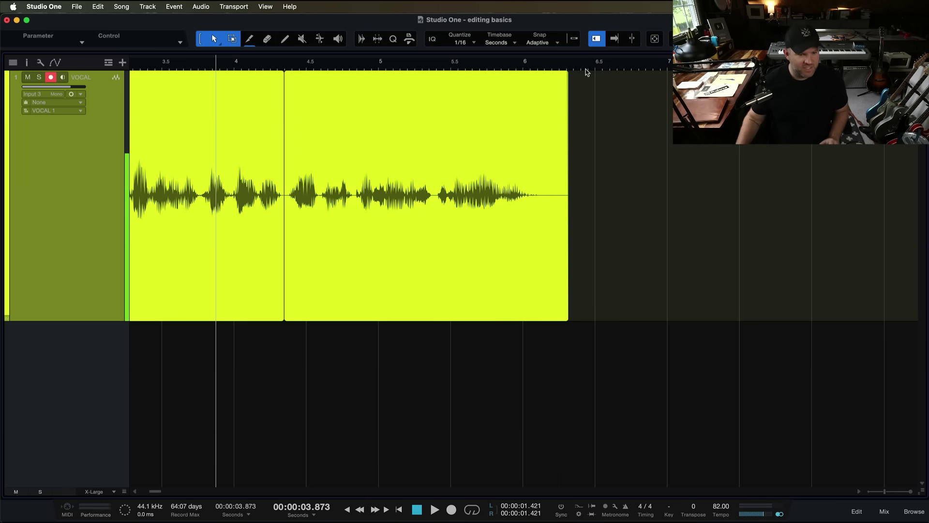
click(324, 262)
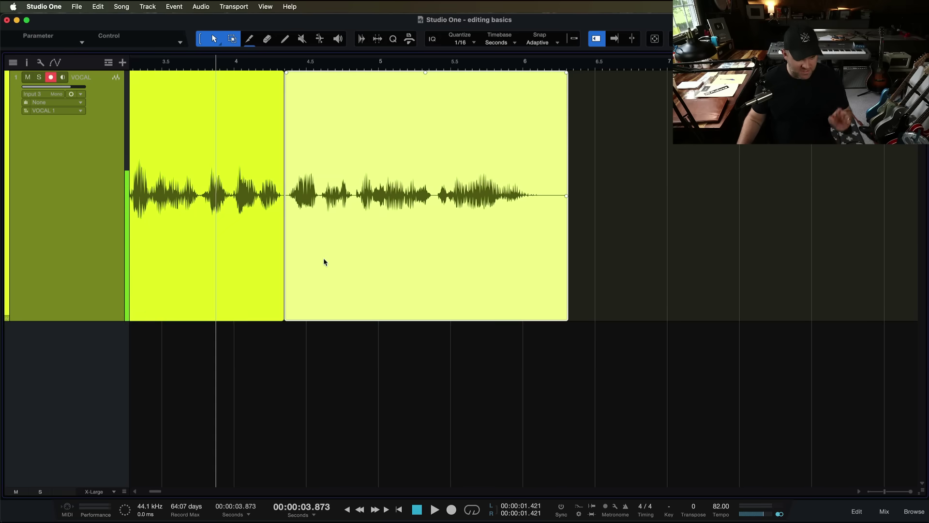
key(x)
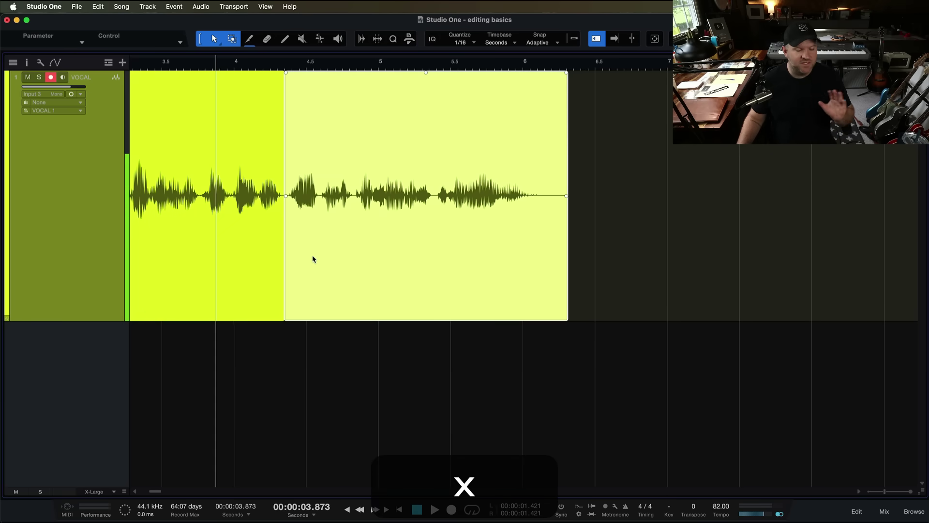
Play the ripple-edited phrases from about 3.23 seconds to check the join.
scroll(305, 254, left, 10)
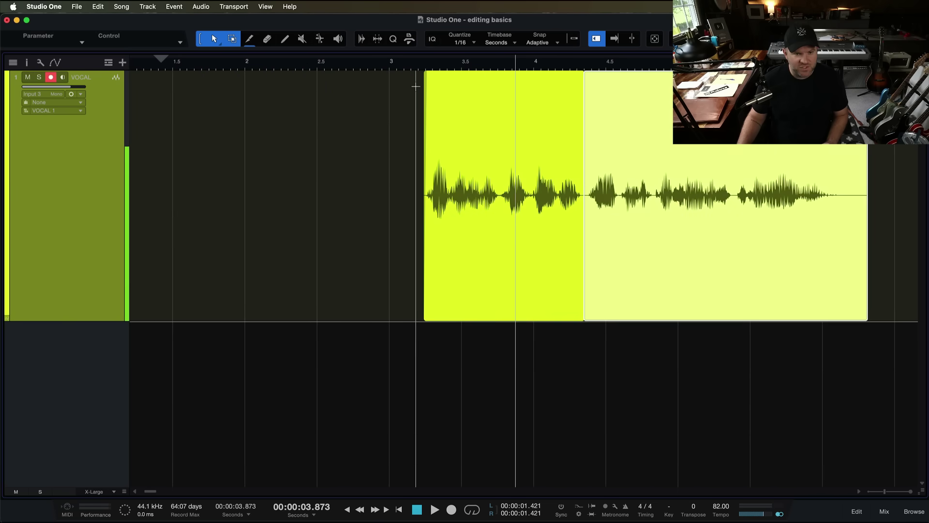
scroll(557, 165, right, 9)
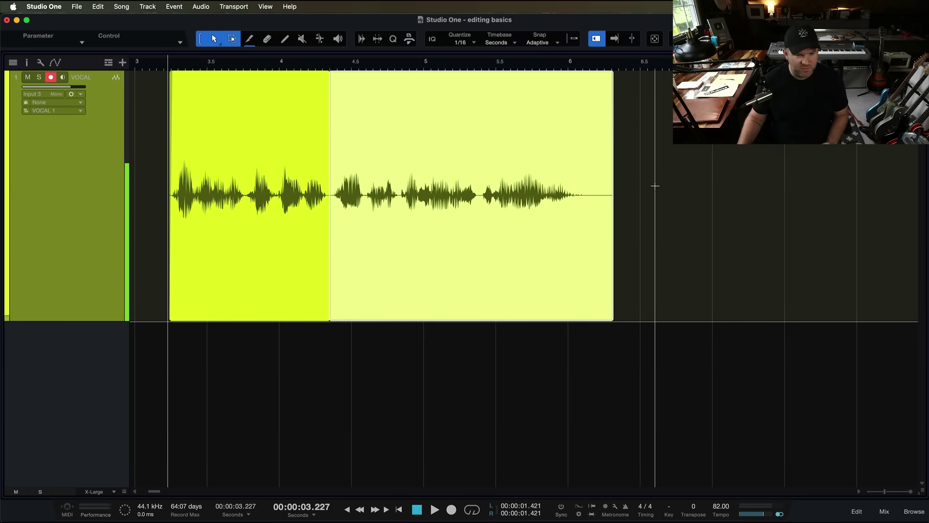
key(space)
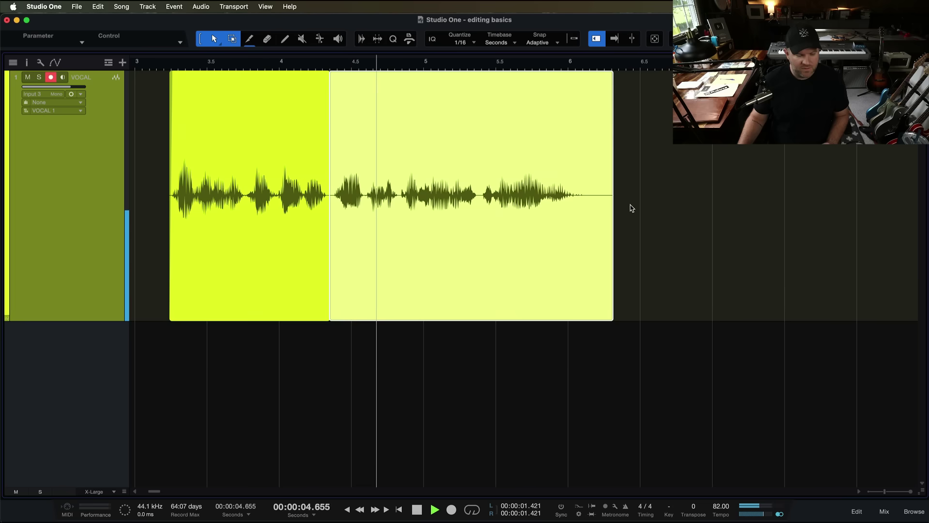
key(space)
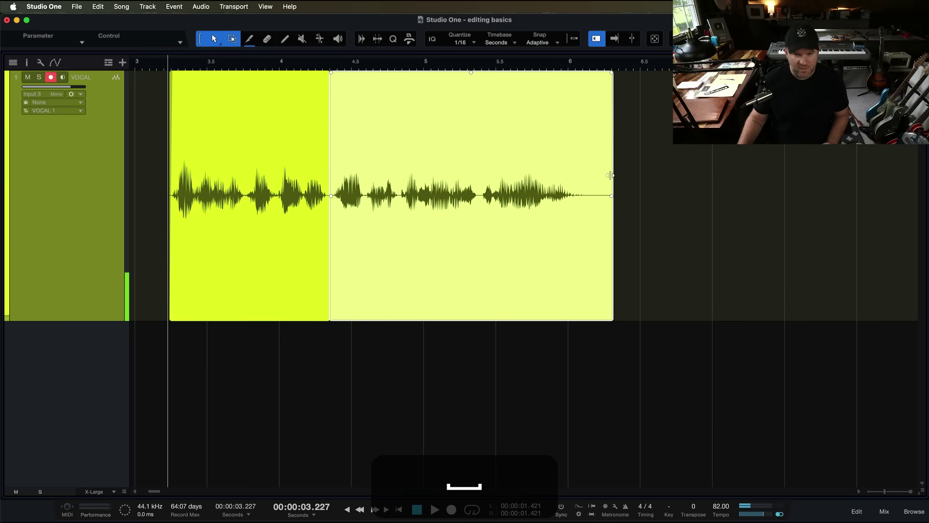
Trim the end of the second phrase to about 6.15 seconds and add a short fade-out.
drag(612, 173, 590, 176)
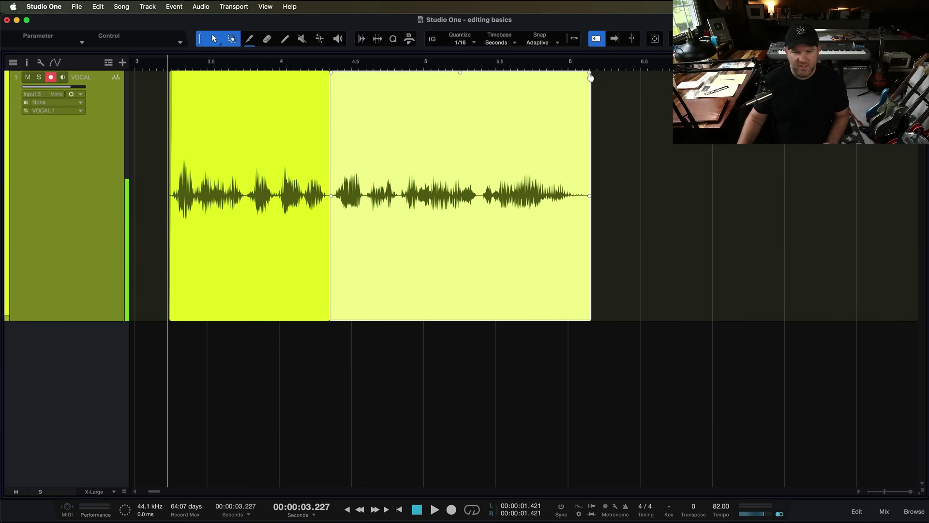
drag(591, 76, 587, 77)
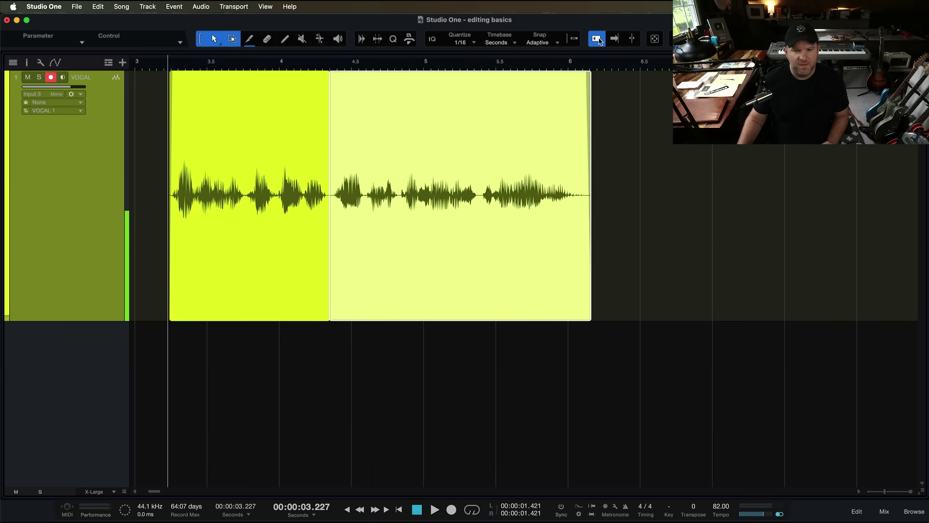
Turn off Ripple Edit and save the song.
scroll(599, 38, up, 5)
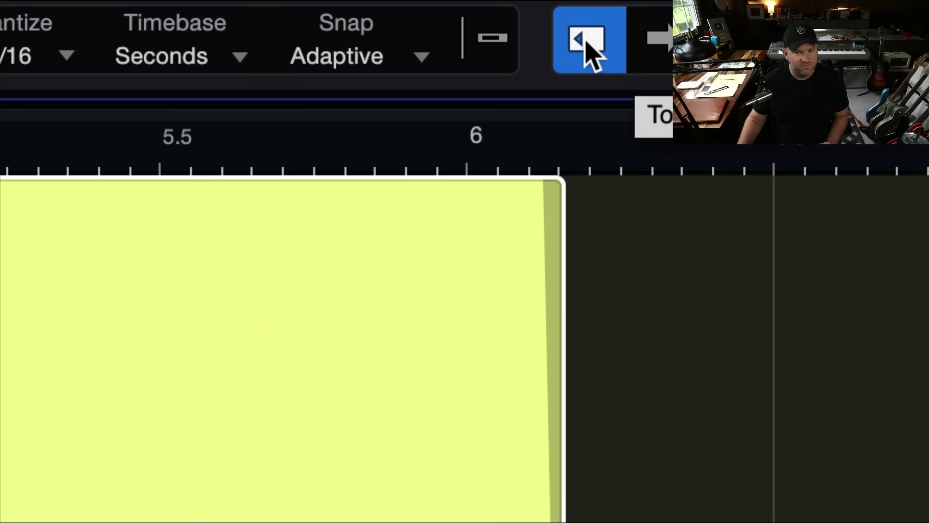
click(586, 41)
key(ctrl)
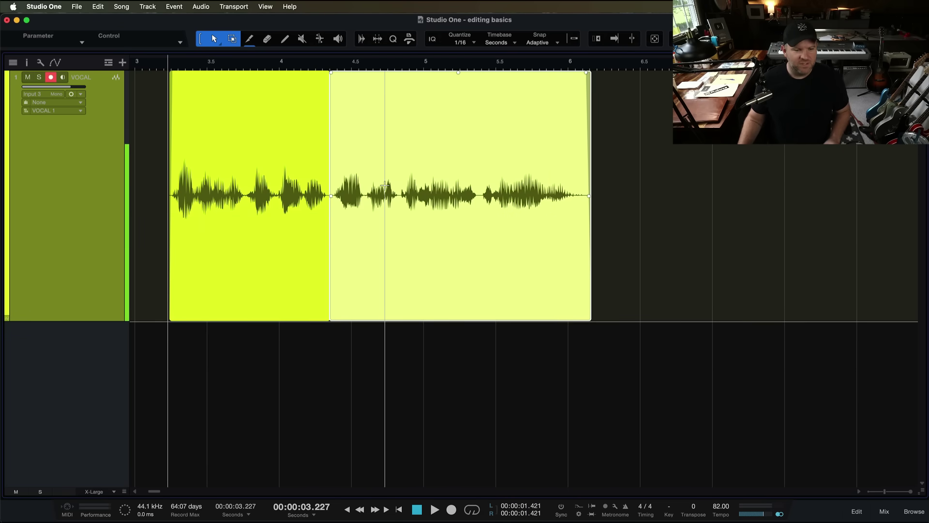
key(super+s)
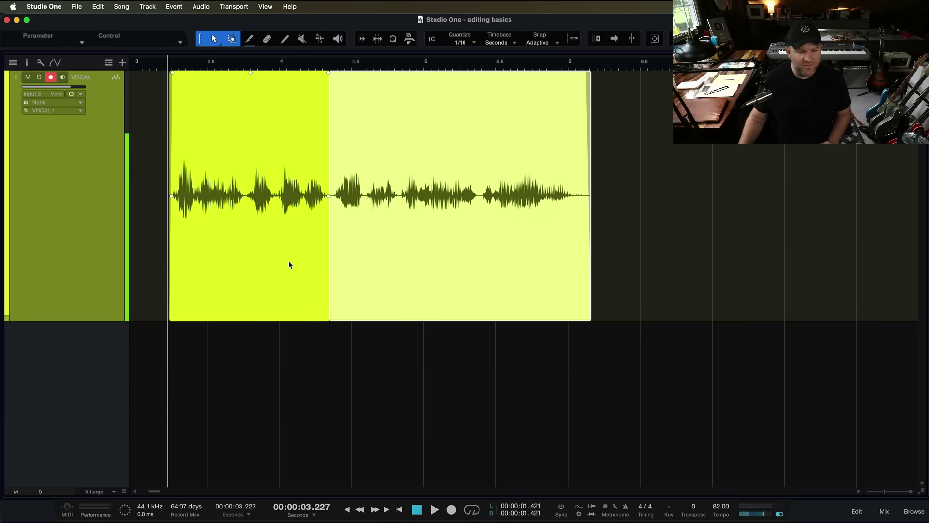
Select both phrases, lower their event volume together and normalize their audio.
key(shift)
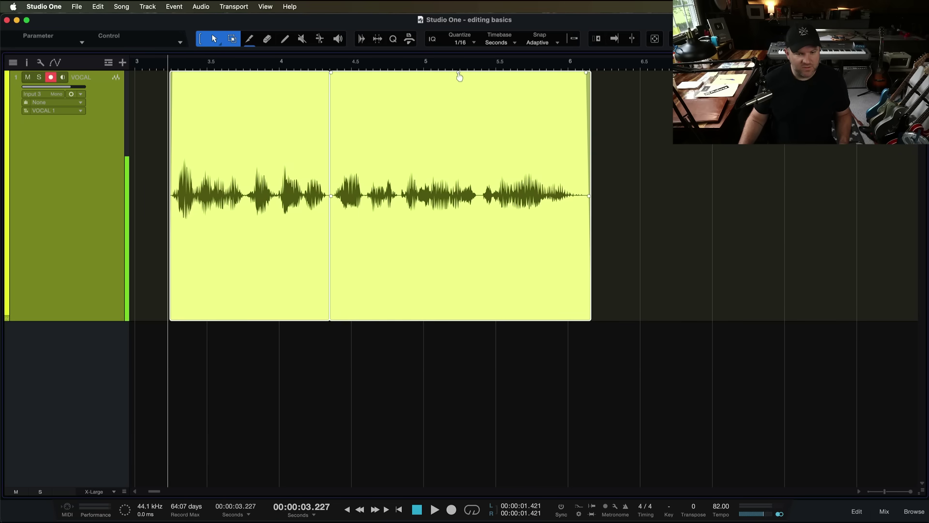
drag(459, 76, 464, 110)
key(alt)
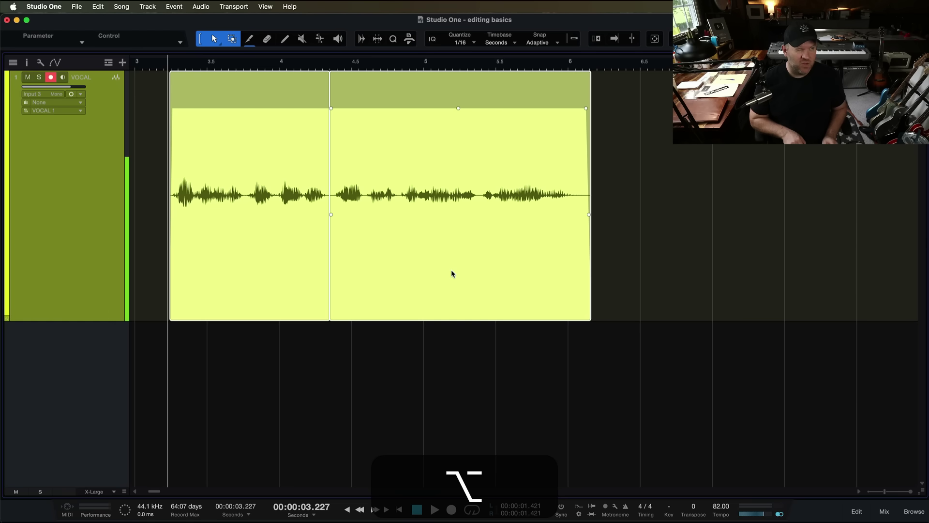
key(alt+n)
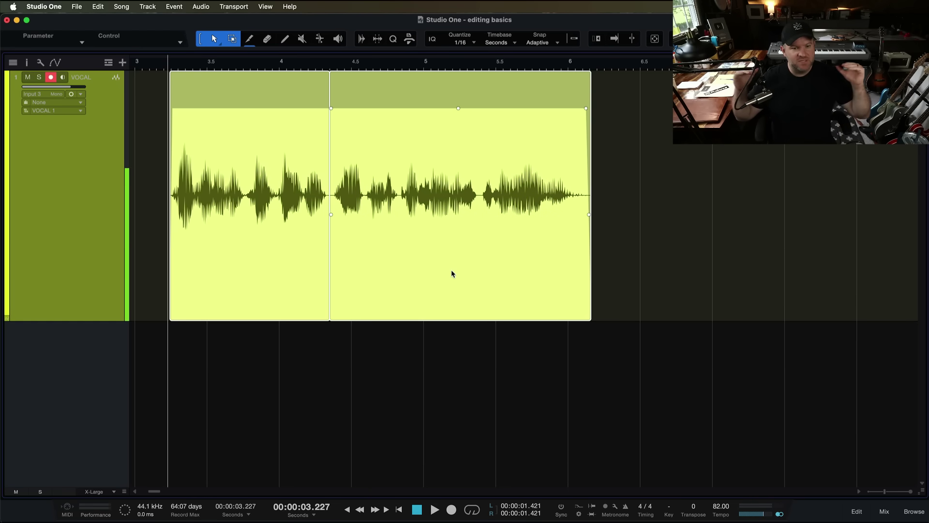
Reset the event volume of both phrases to its default and remove their normalization.
scroll(422, 240, left, 1)
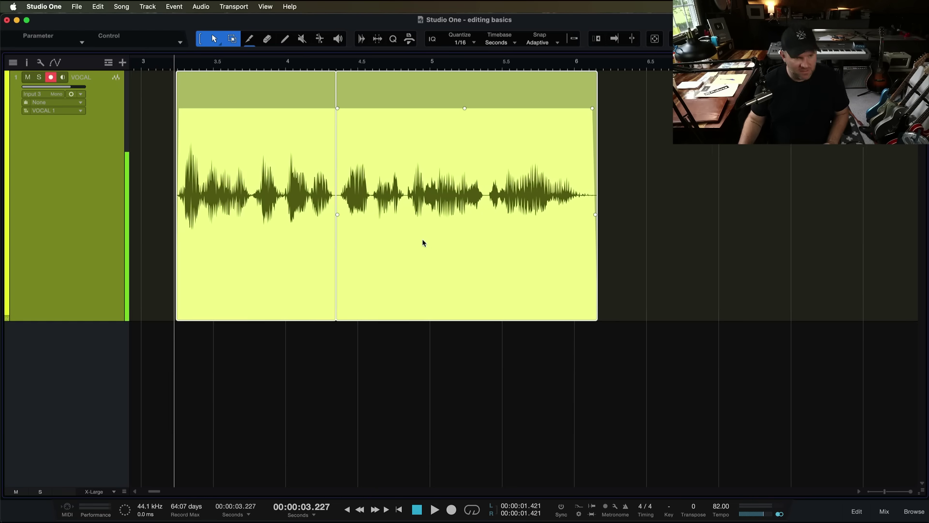
scroll(422, 239, left, 3)
super+click(512, 109)
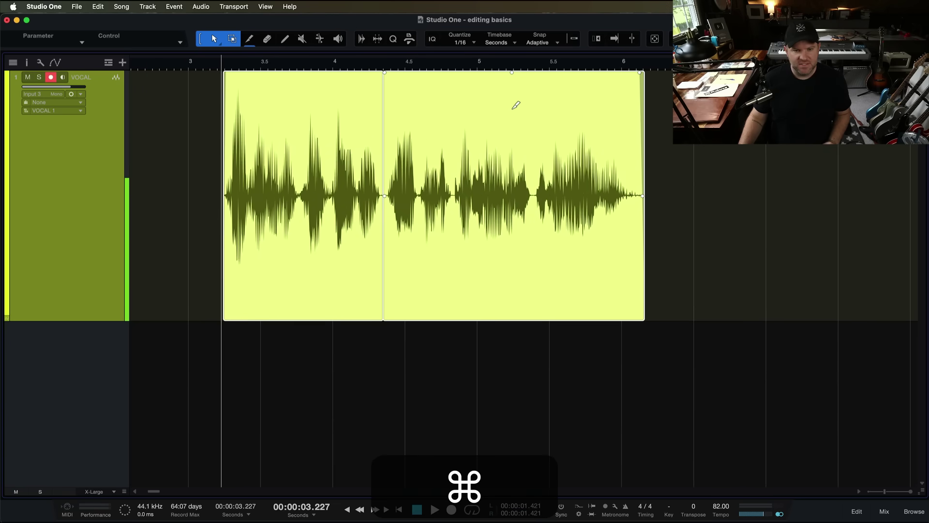
key(alt+n)
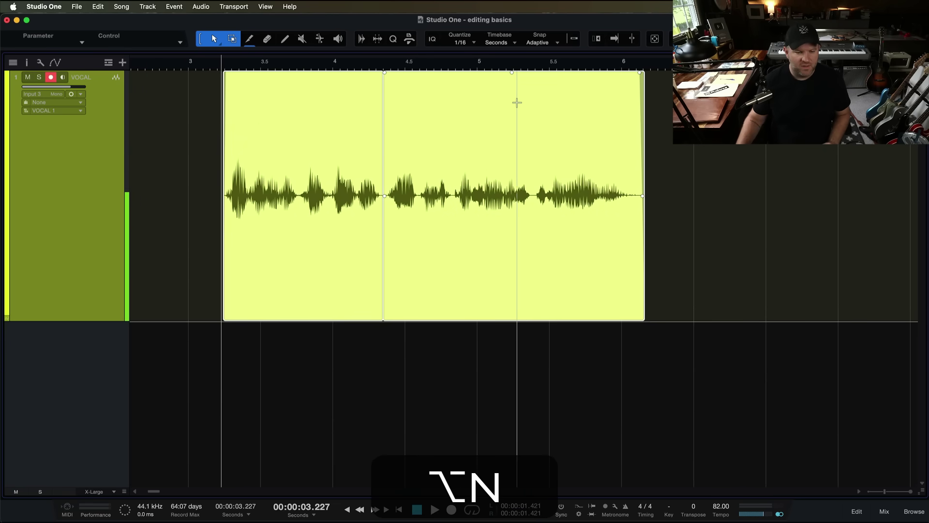
Reselect both vocal phrases together and save the song.
click(307, 222)
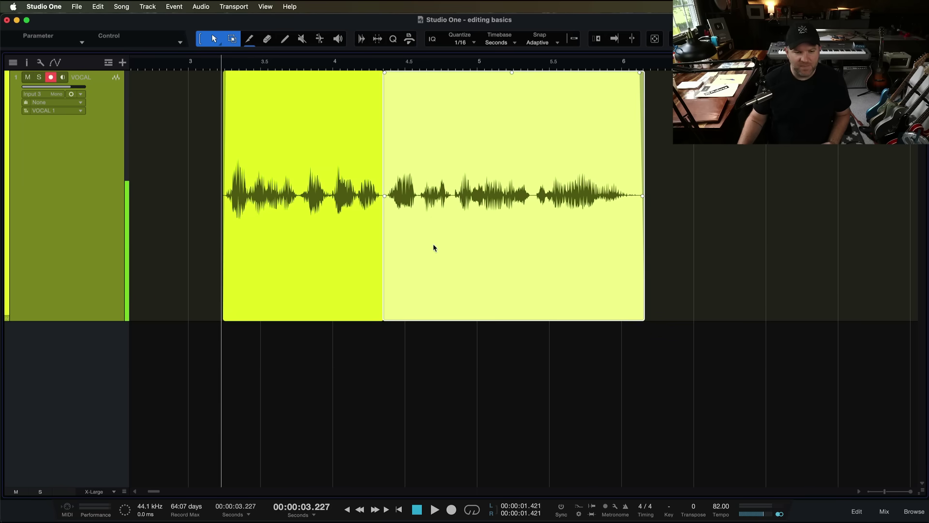
shift+click(308, 251)
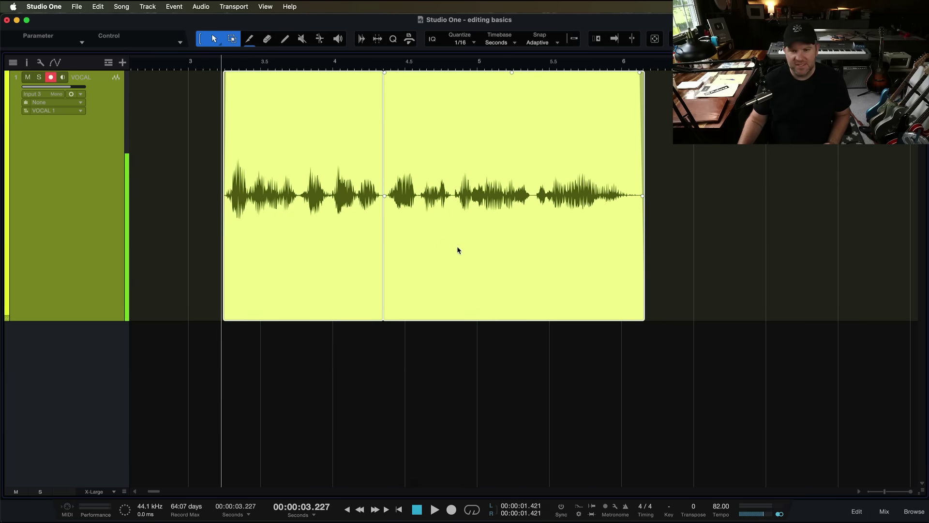
key(super+s)
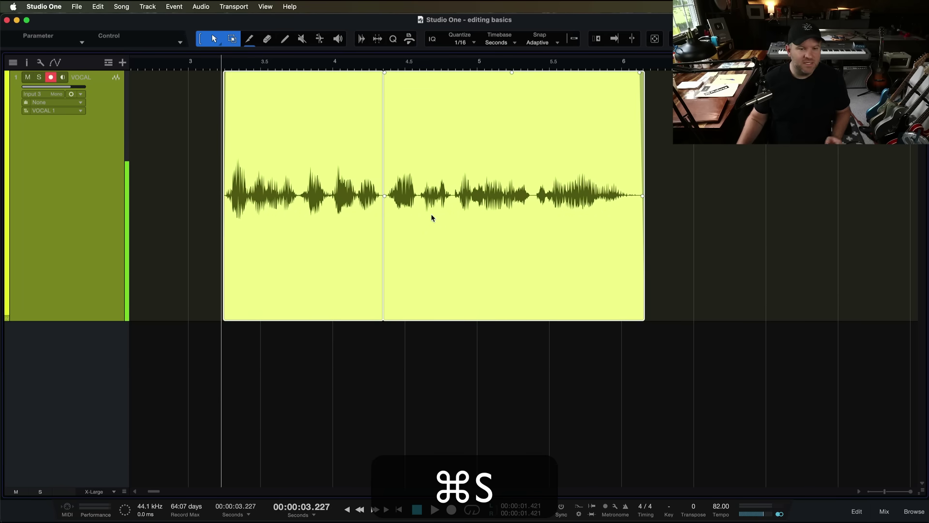
Try deleting the range from about 3.84 to 3.94 seconds in the first phrase, undo it and select the whole phrase.
scroll(398, 136, up, 5)
scroll(399, 136, down, 4)
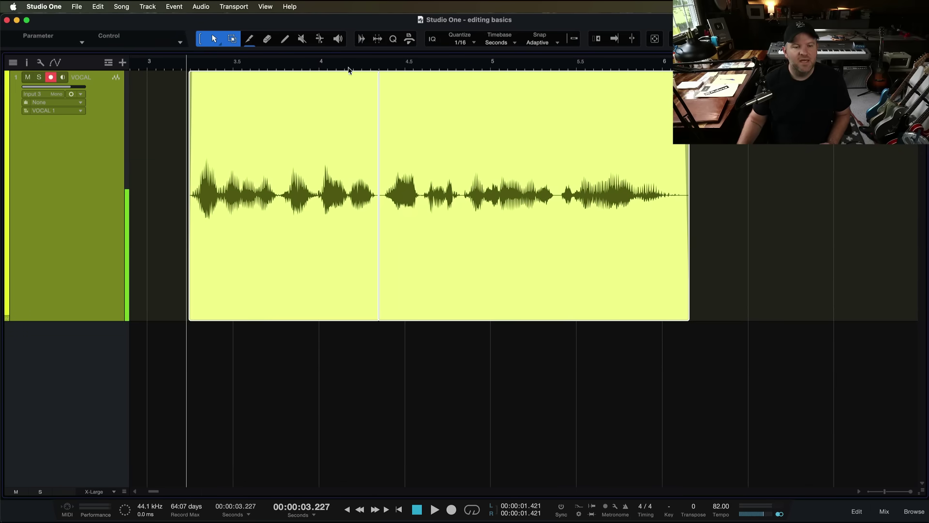
click(291, 121)
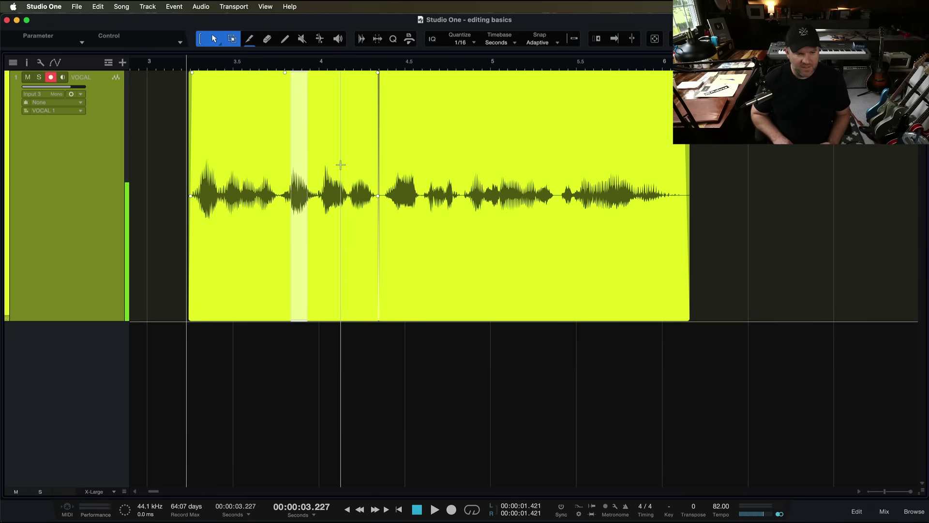
key(BackSpace)
key(super+BackSpace)
key(super+z)
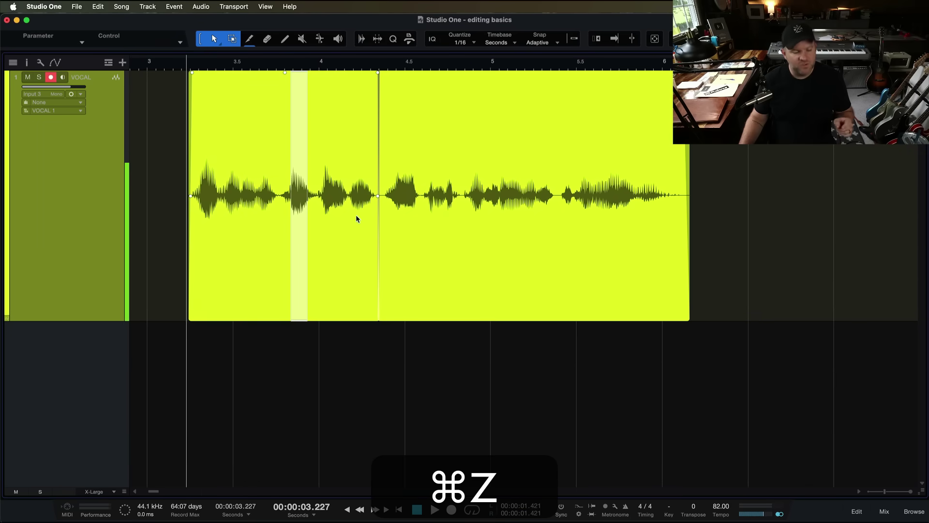
click(356, 219)
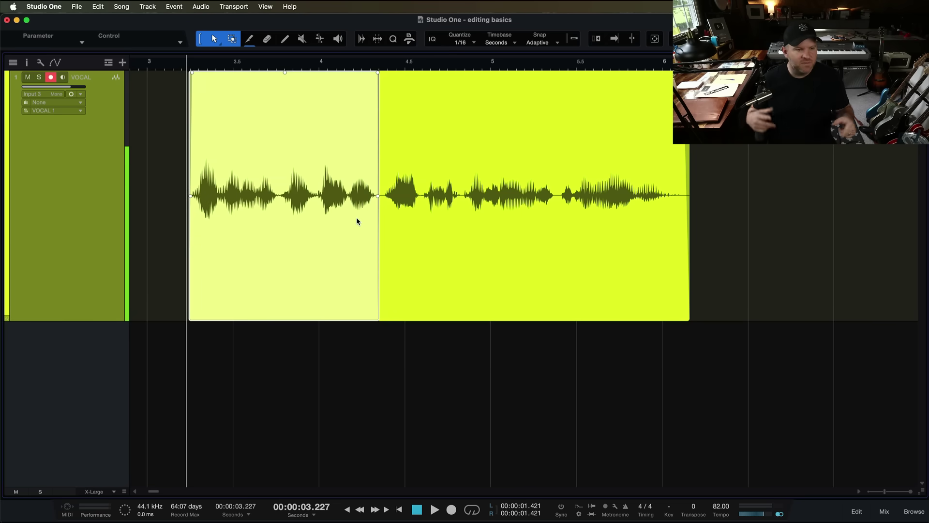